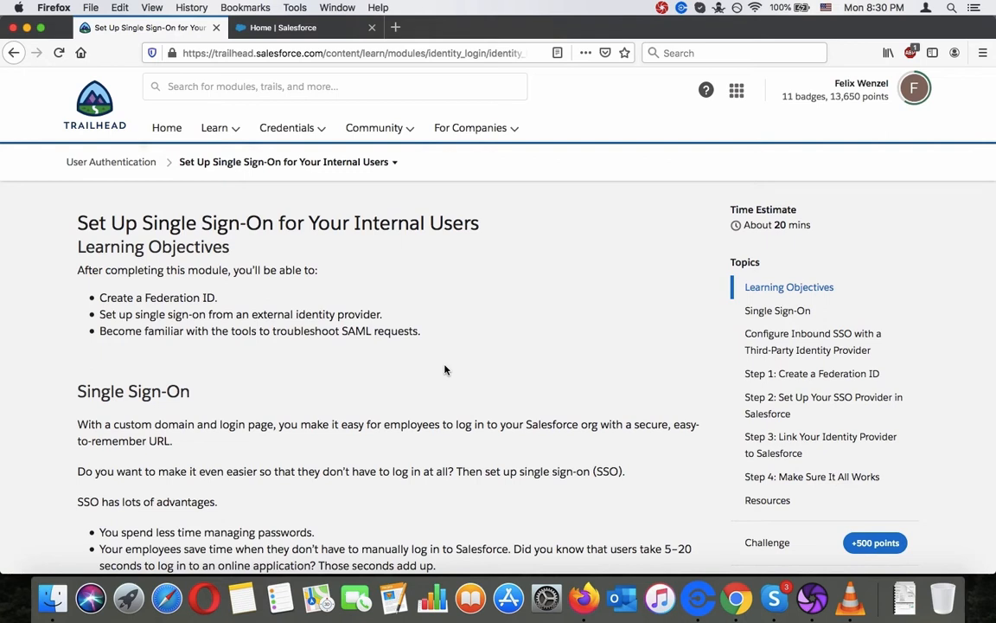
# Read the unit's learning objectives and the listed advantages of single sign-on.
pyautogui.scroll(-4, 444, 370)
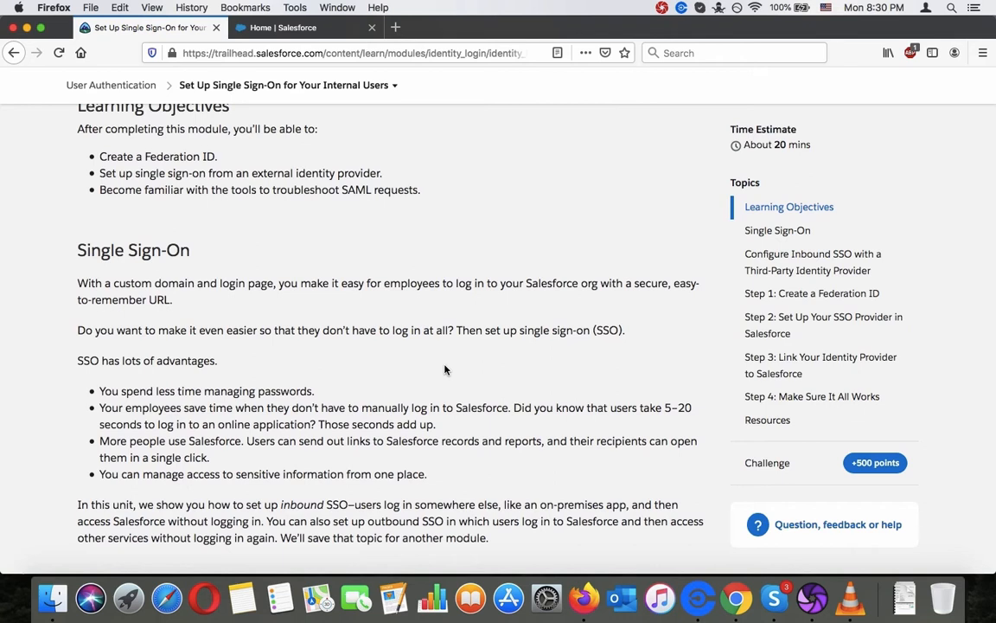
pyautogui.scroll(-3, 444, 370)
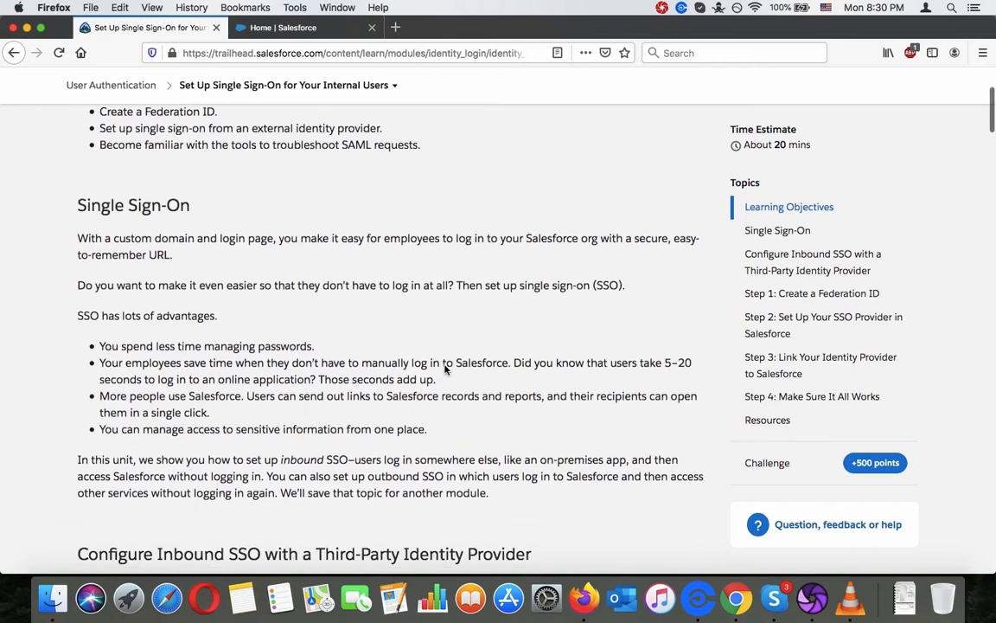
pyautogui.scroll(-1, 444, 369)
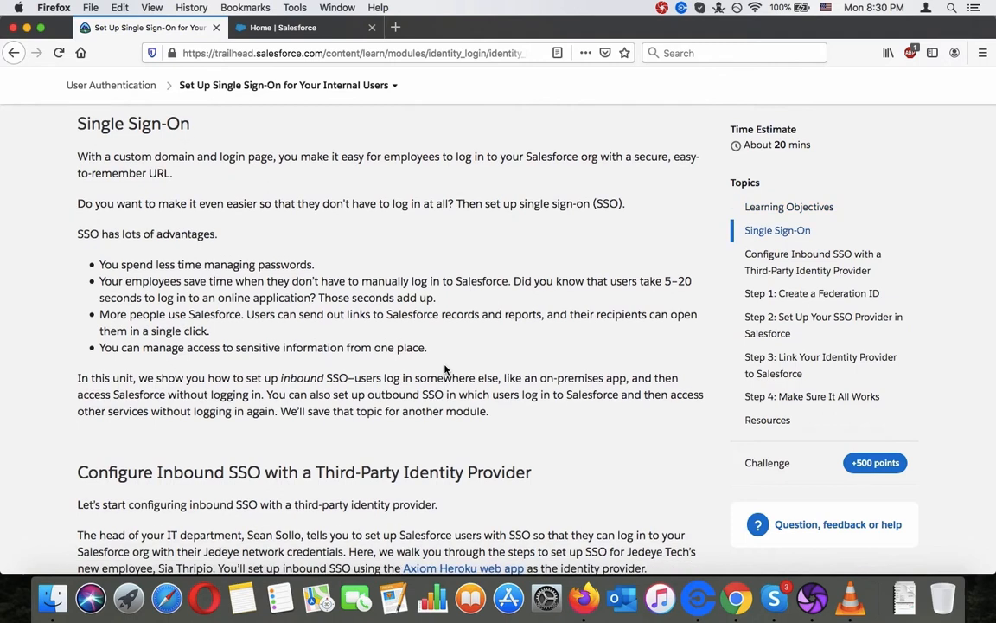
pyautogui.tripleClick(302, 284)
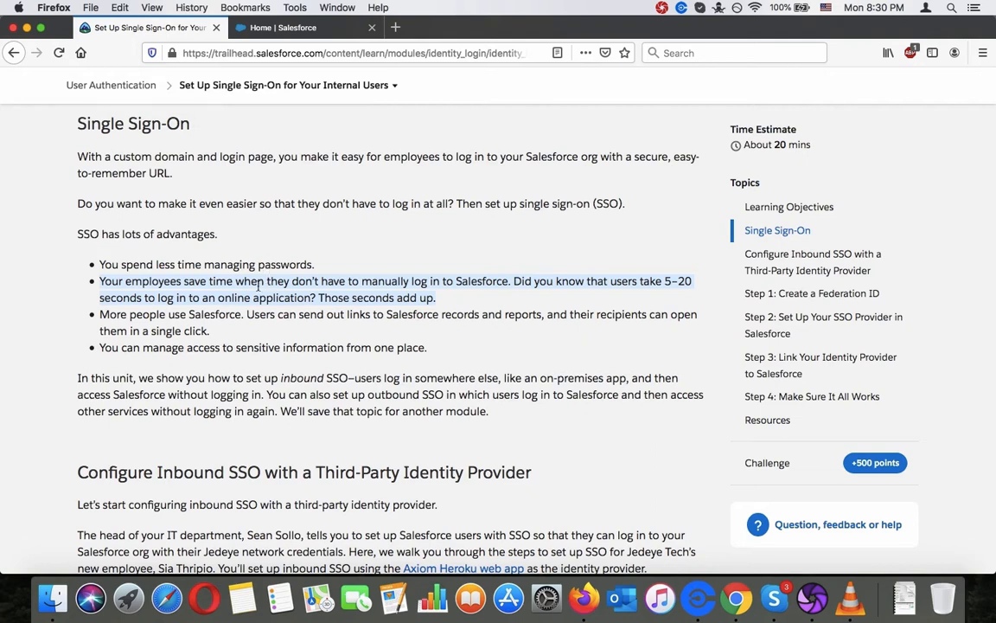
pyautogui.tripleClick(223, 322)
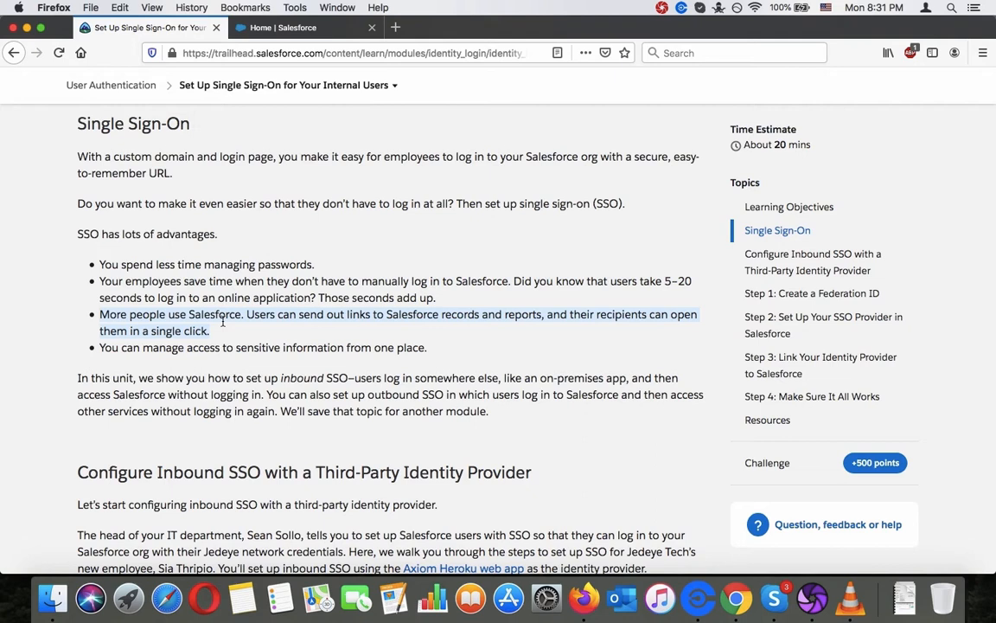
pyautogui.tripleClick(205, 347)
# Open the Axiom Heroku web app link from the Configure Inbound SSO section in a new browser tab.
pyautogui.scroll(-2, 205, 346)
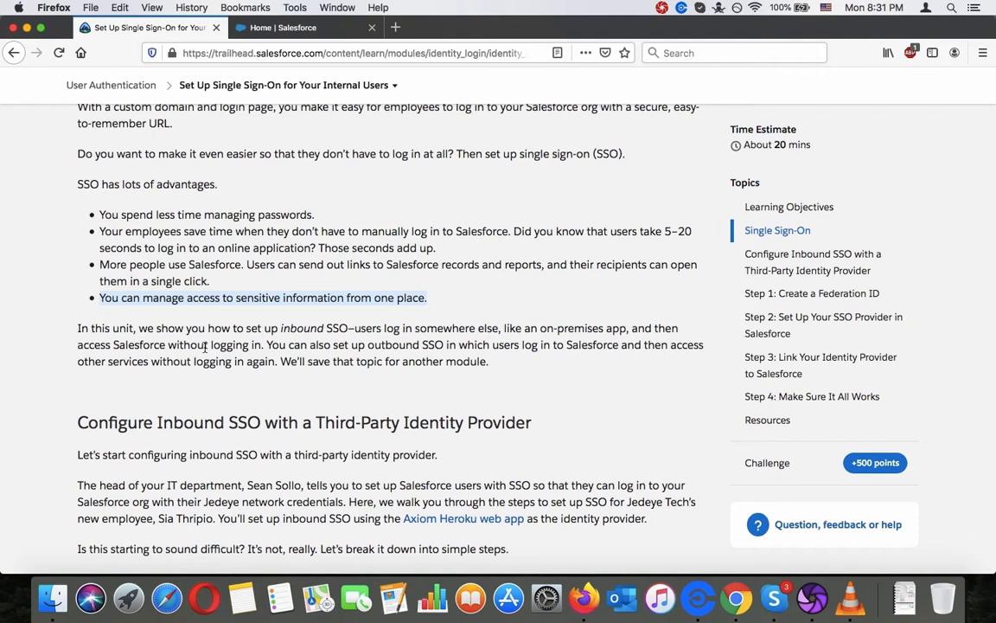
pyautogui.scroll(-5, 205, 346)
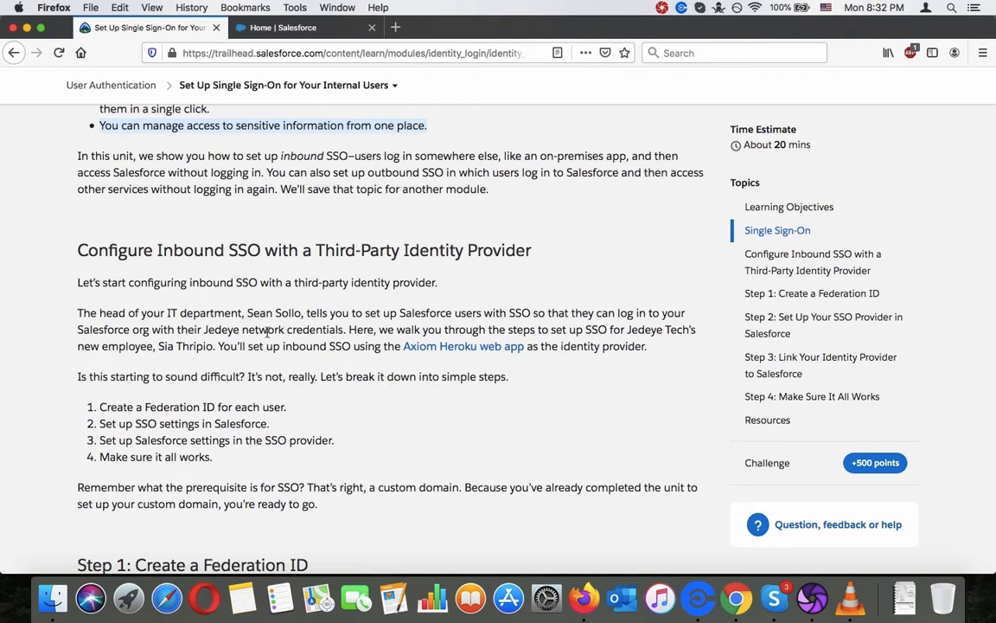
pyautogui.rightClick(443, 347)
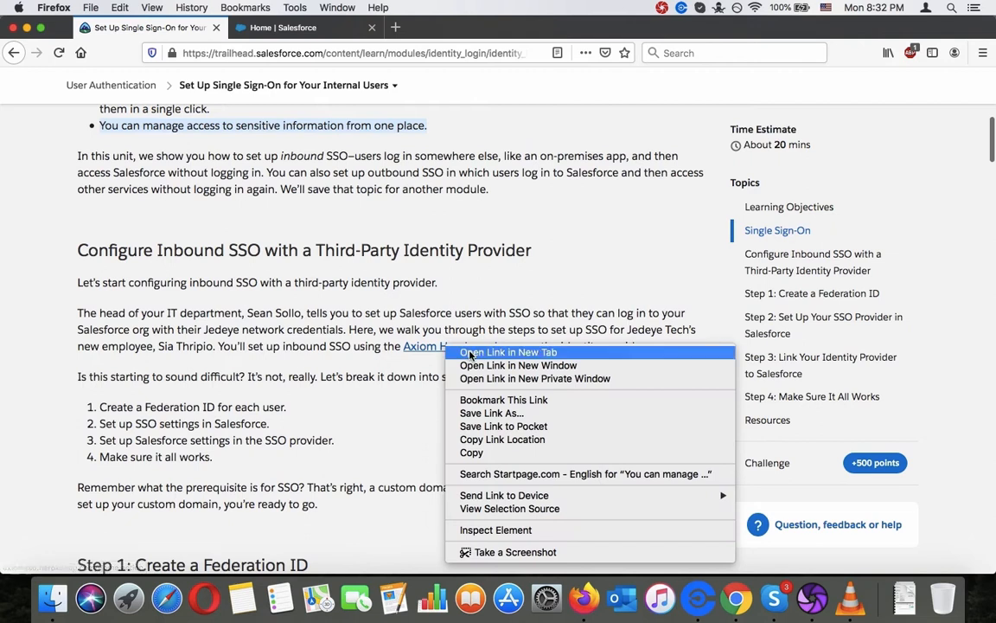
pyautogui.click(472, 352)
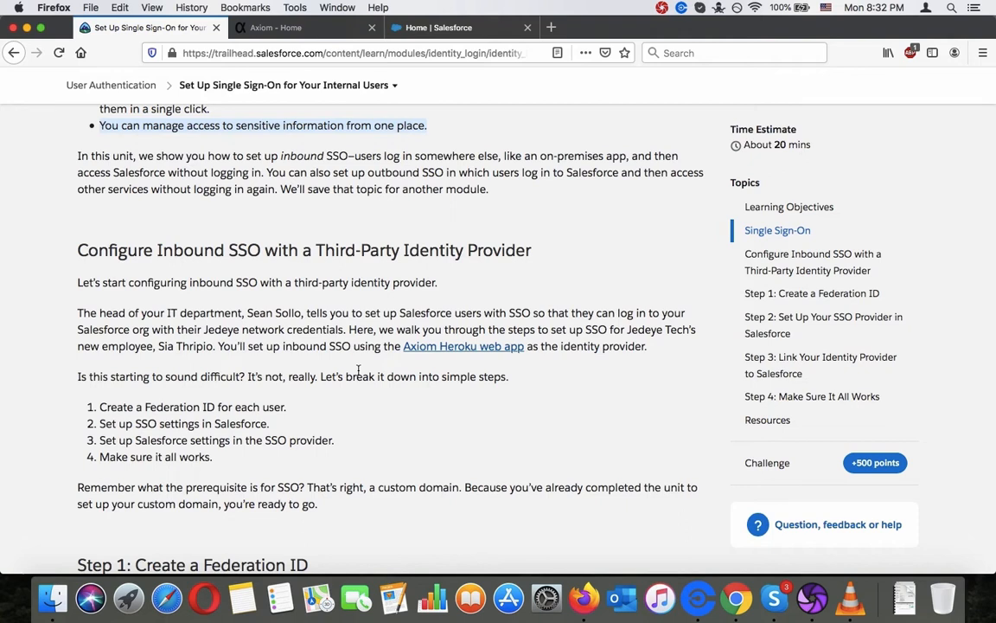
# Read the inbound SSO outline and the Step 1 instructions for creating a Federation ID.
pyautogui.scroll(-2, 358, 370)
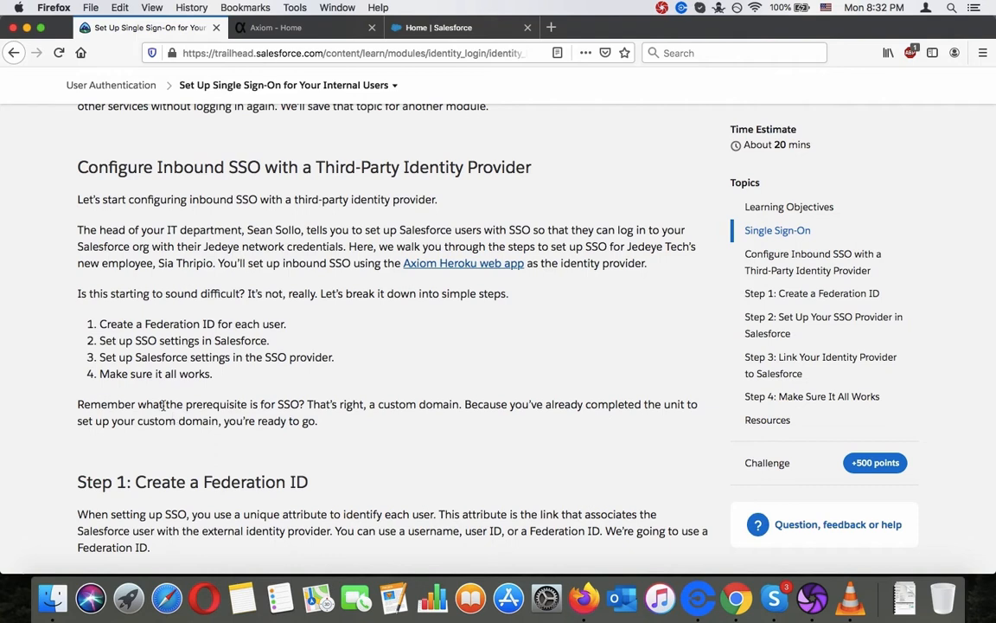
pyautogui.scroll(-5, 163, 406)
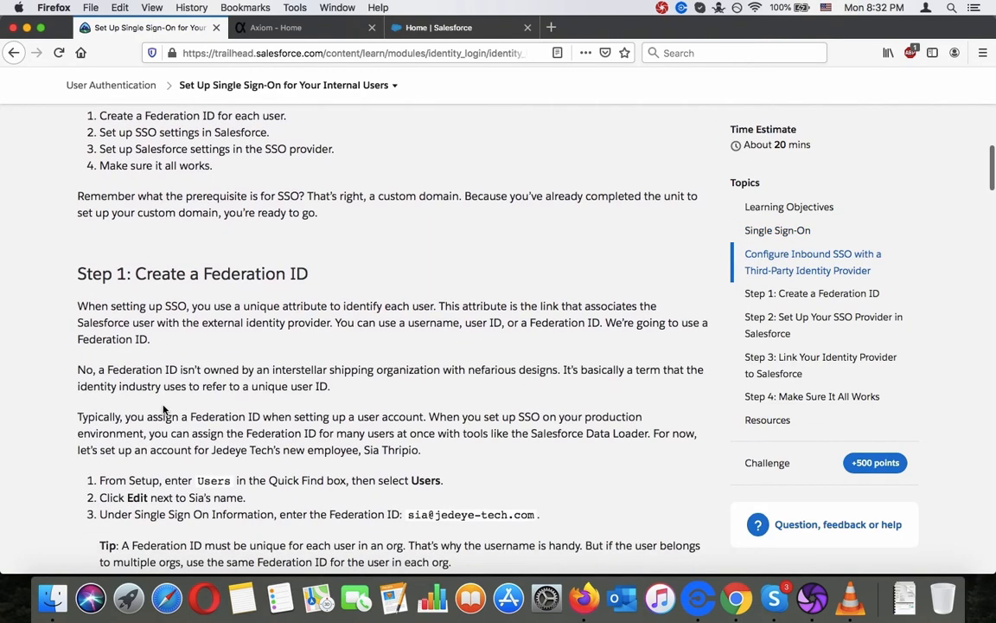
pyautogui.scroll(-3, 163, 410)
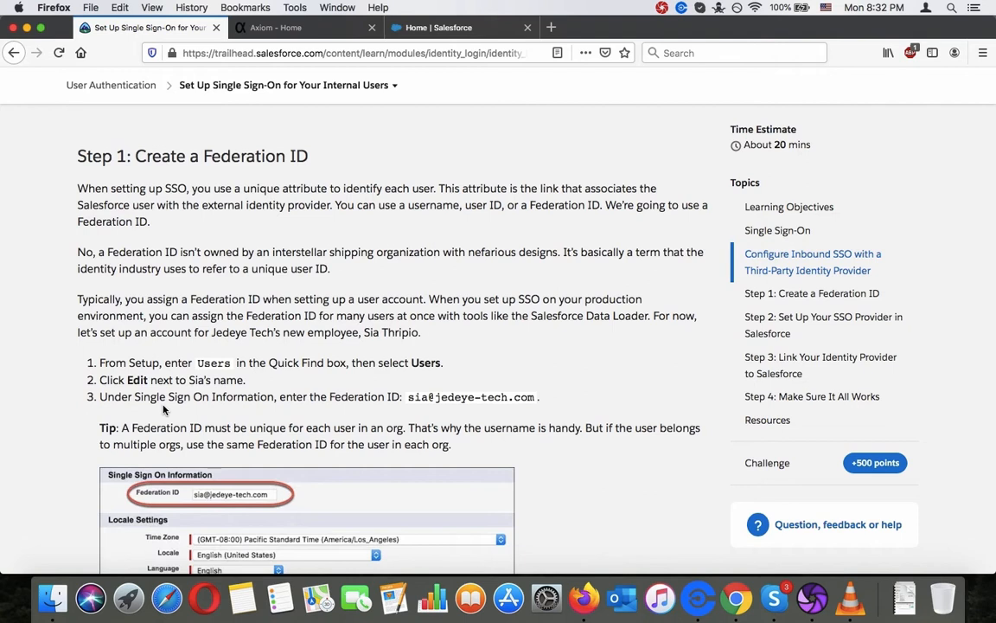
pyautogui.scroll(-2, 164, 410)
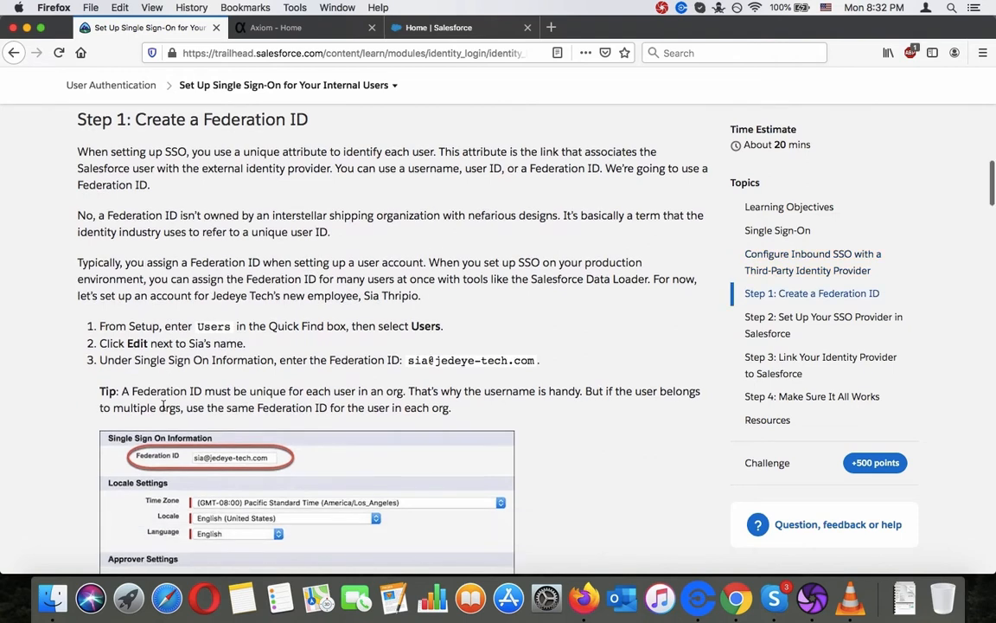
pyautogui.scroll(-3, 164, 407)
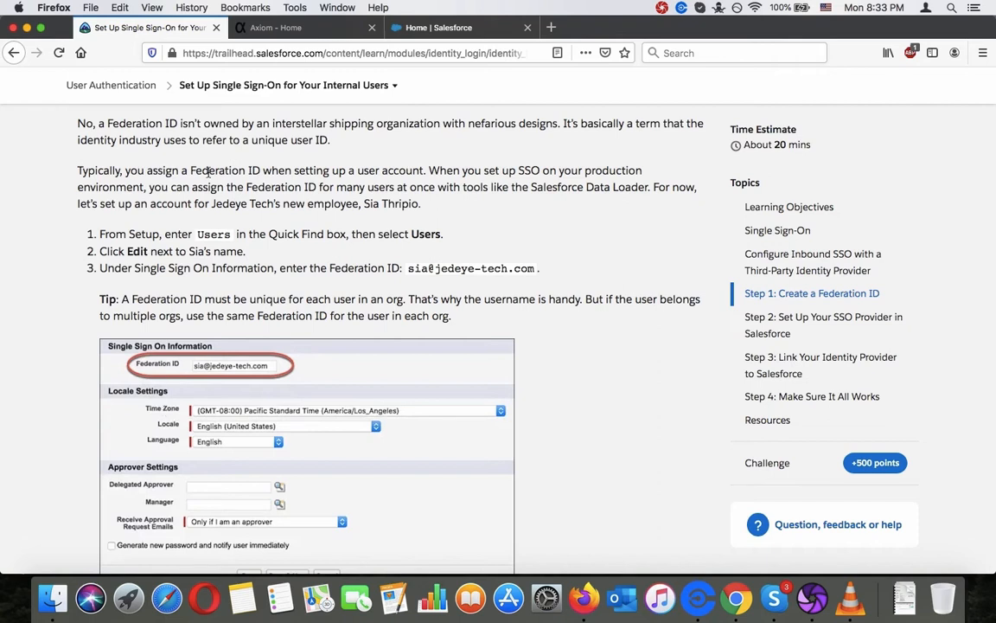
pyautogui.rightClick(217, 229)
pyautogui.click(226, 232)
pyautogui.scroll(-3, 284, 203)
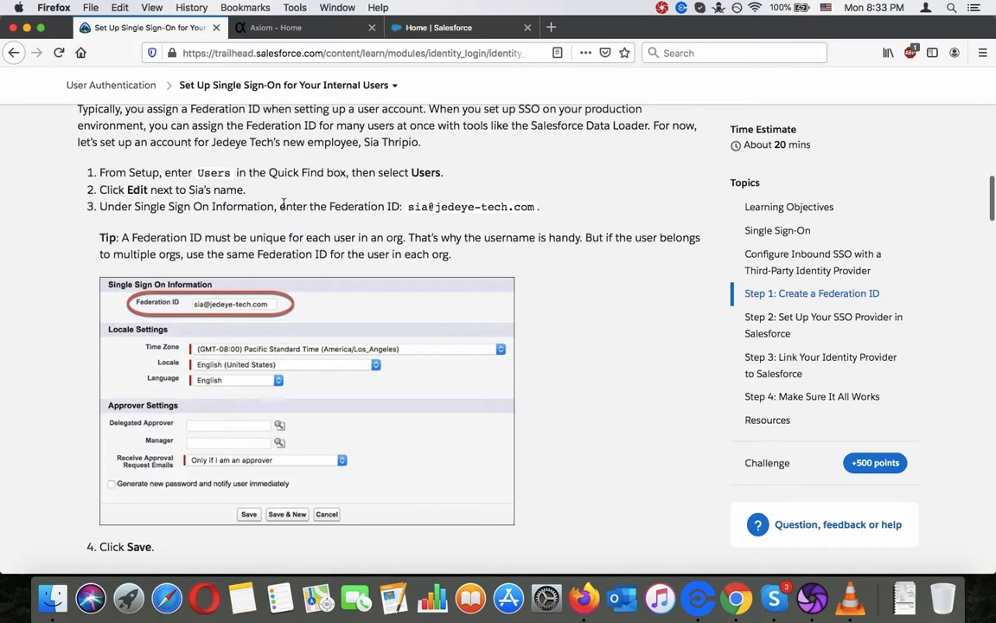
# Skim the remaining unit steps down to the hands-on challenge and return to Step 1: Create a Federation ID.
pyautogui.scroll(-20, 283, 204)
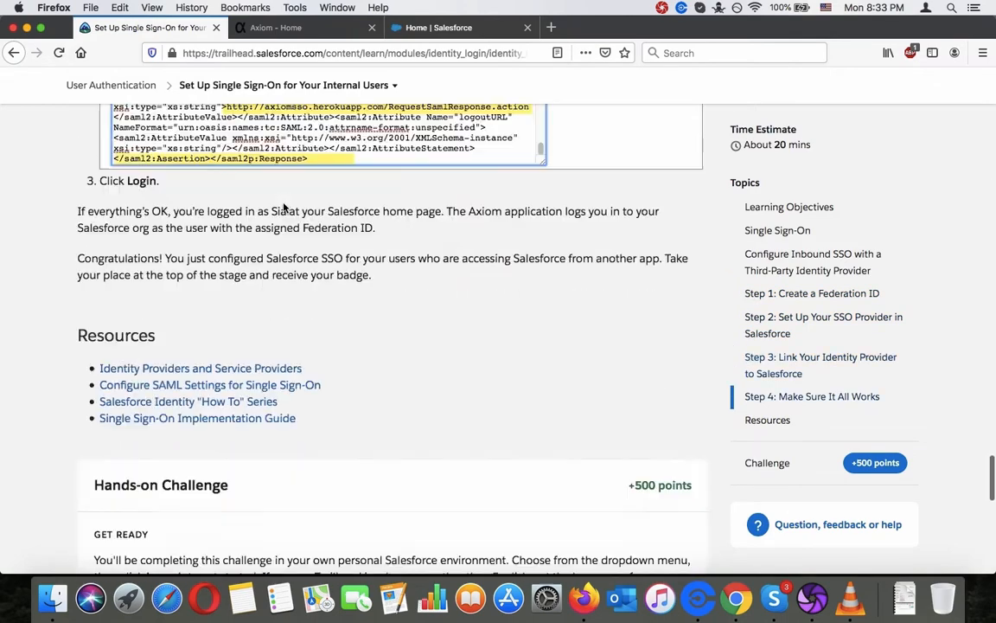
pyautogui.scroll(-3, 284, 207)
pyautogui.scroll(20, 284, 208)
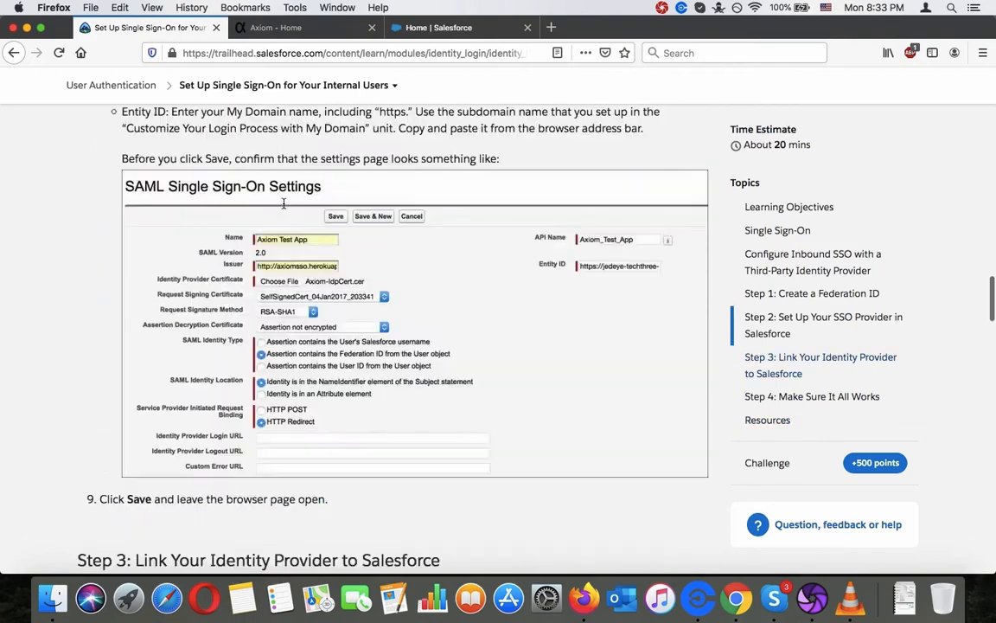
pyautogui.scroll(-1, 284, 208)
pyautogui.scroll(1, 284, 204)
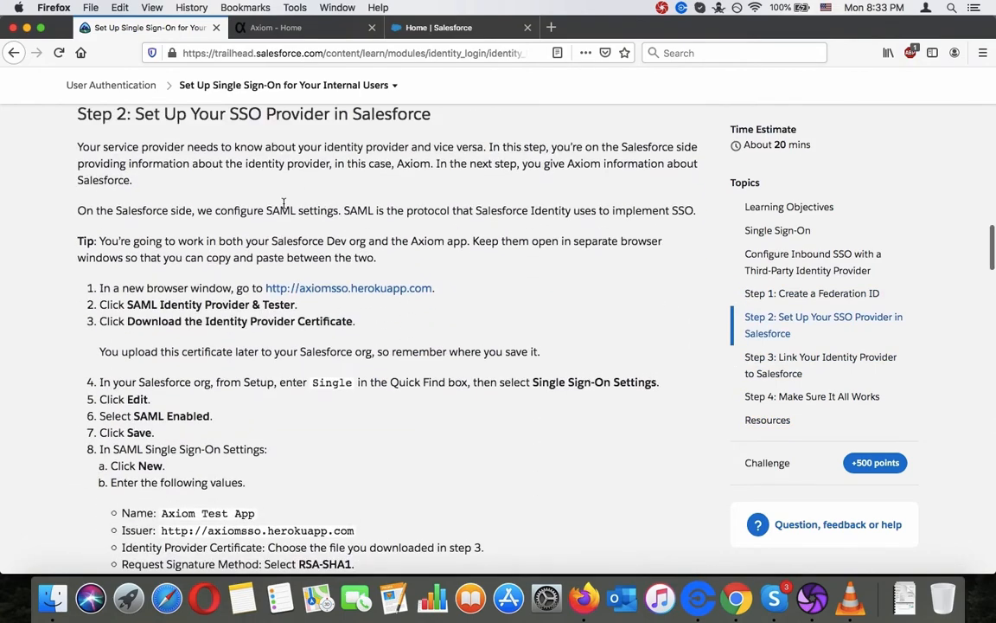
pyautogui.scroll(15, 284, 204)
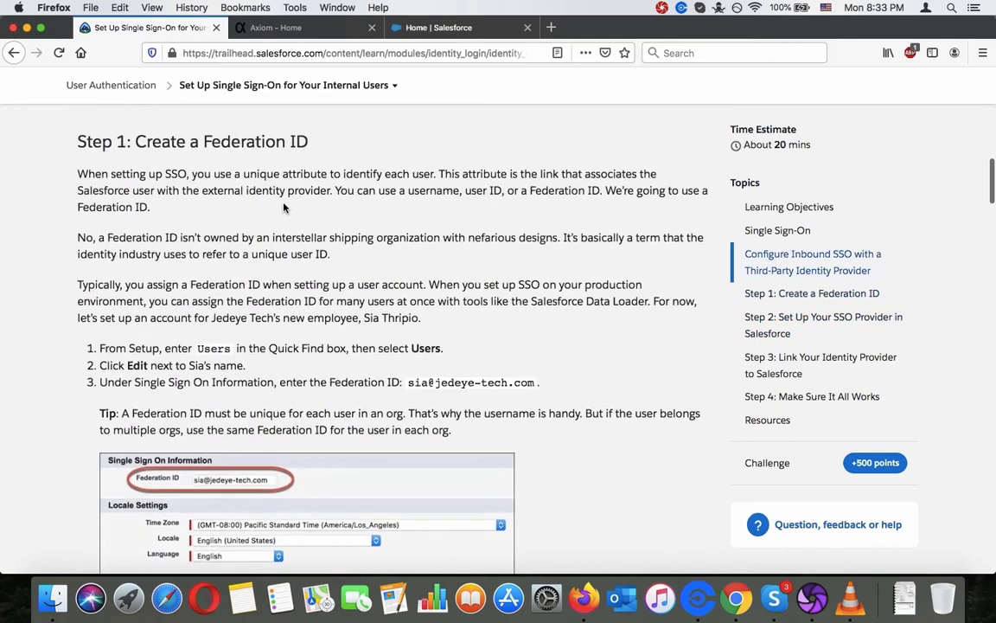
pyautogui.scroll(-1, 284, 205)
# Open Setup for the Salesforce org in a new browser tab.
pyautogui.click(290, 31)
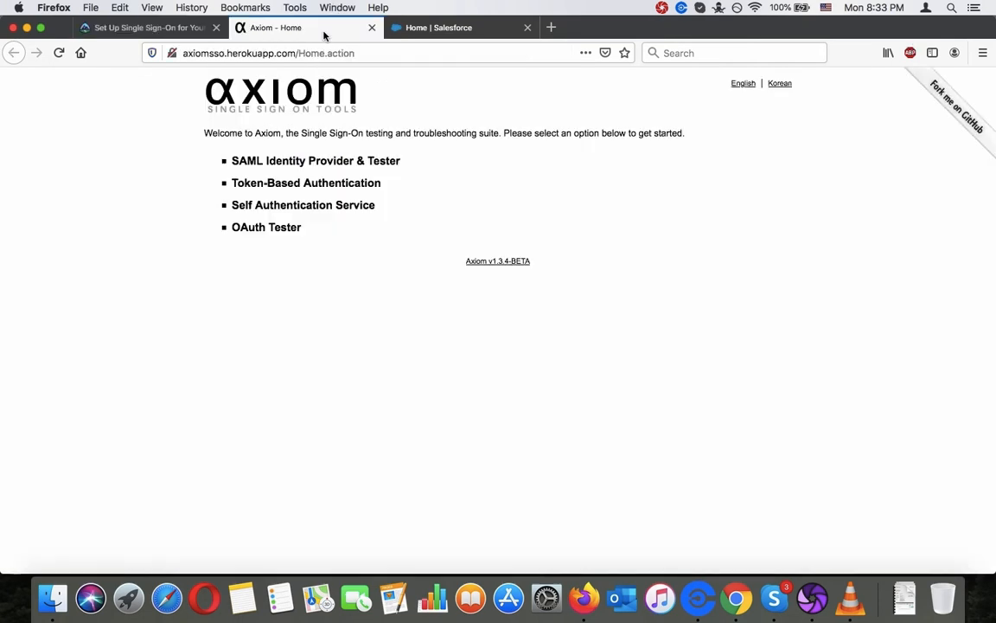
pyautogui.click(416, 33)
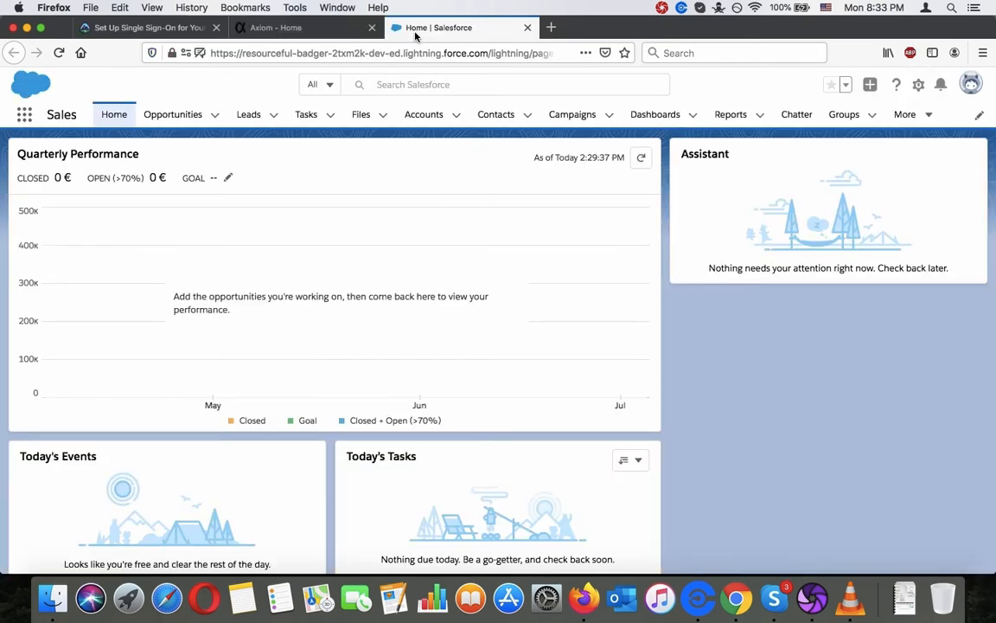
pyautogui.click(919, 84)
pyautogui.click(881, 133)
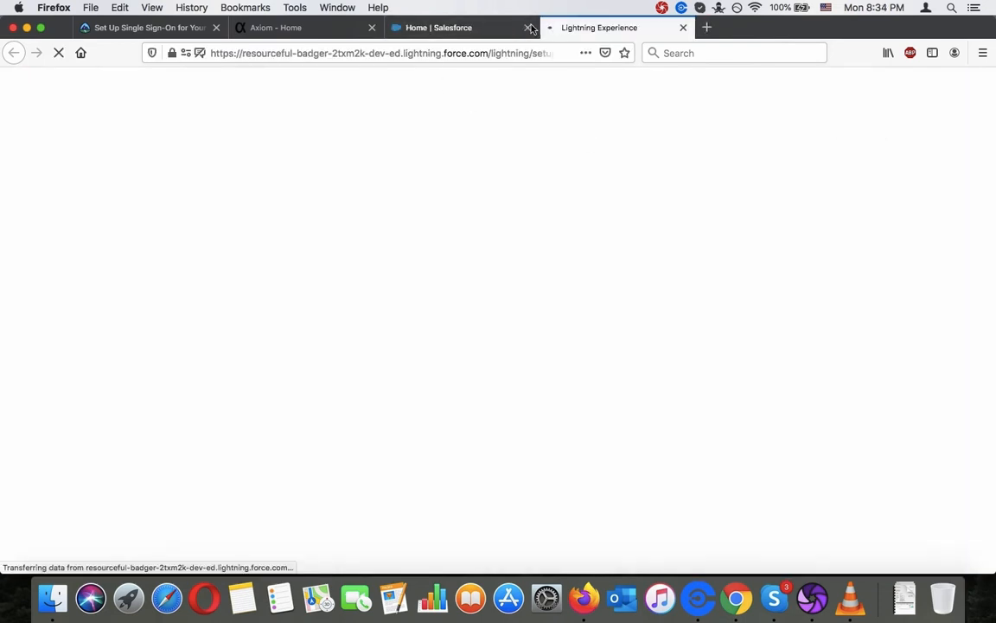
# Copy the new employee's full name from the Step 1 instructions on the Trailhead page.
pyautogui.click(101, 27)
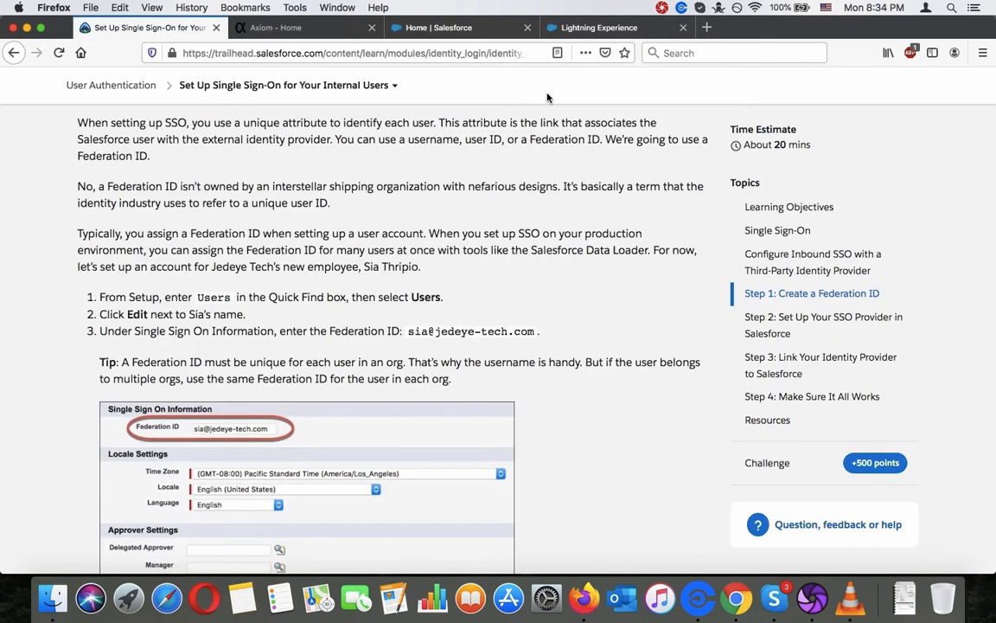
pyautogui.click(600, 27)
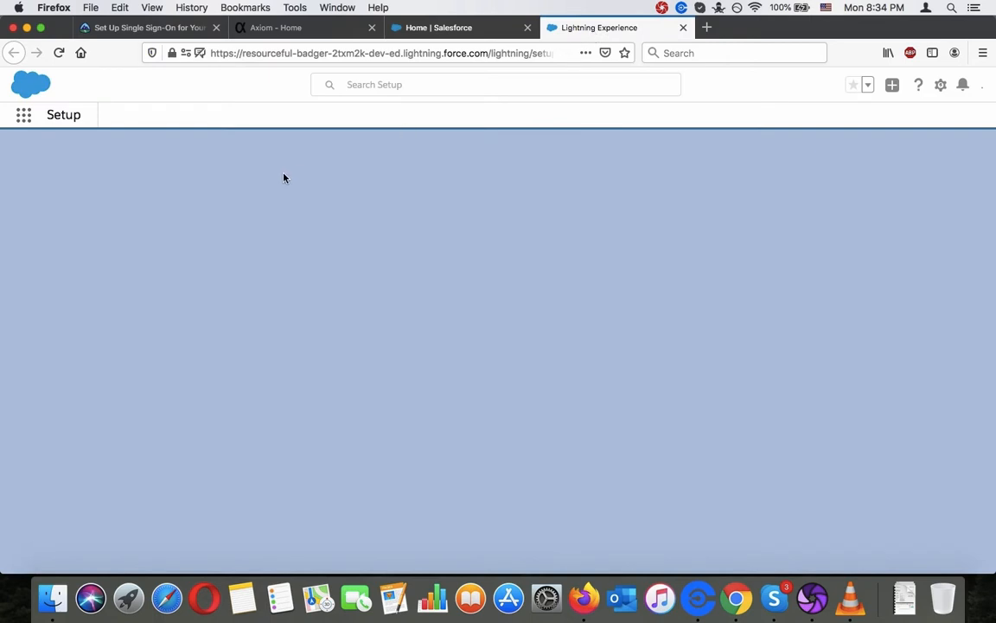
pyautogui.click(177, 26)
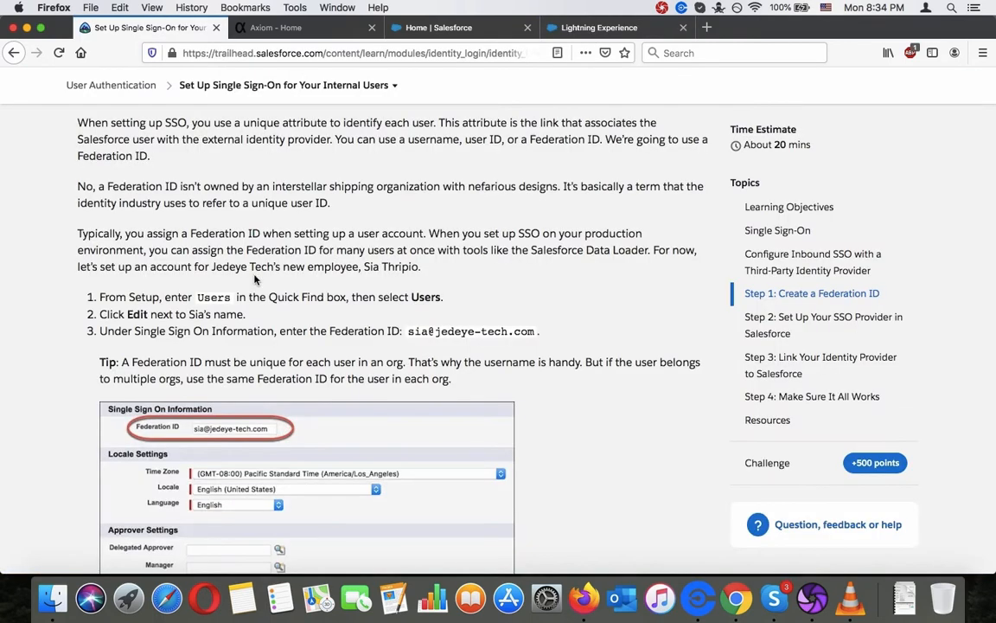
pyautogui.scroll(3, 254, 279)
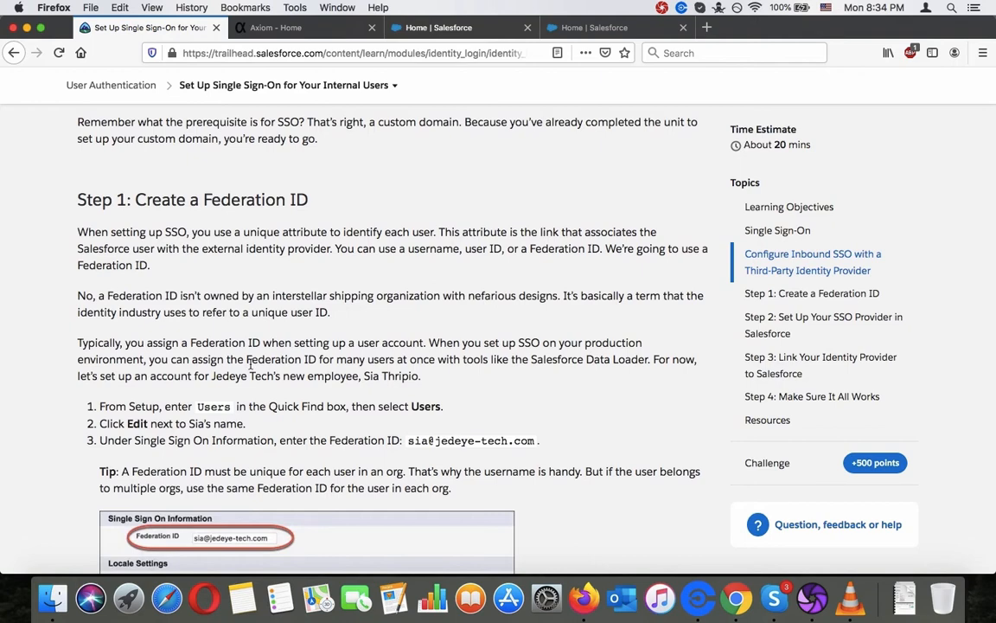
pyautogui.scroll(6, 250, 366)
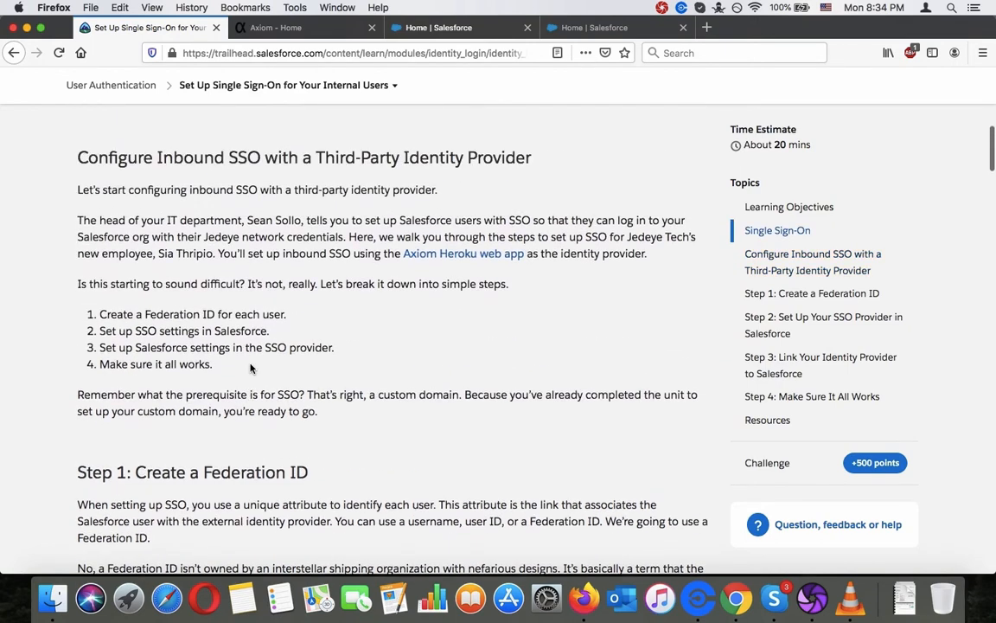
pyautogui.scroll(-6, 250, 367)
pyautogui.scroll(-2, 250, 366)
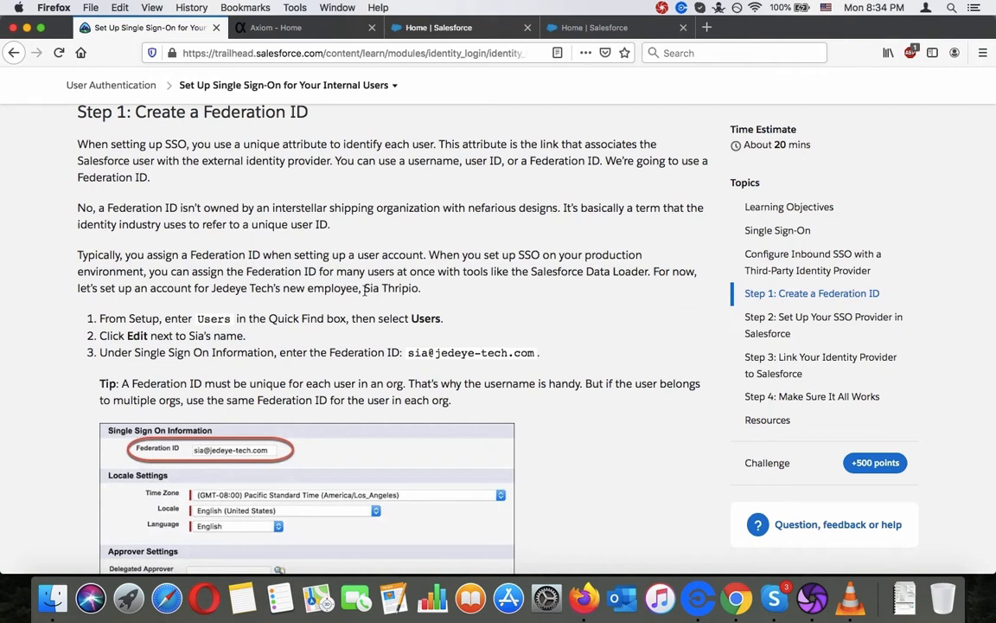
pyautogui.moveTo(364, 291); pyautogui.dragTo(426, 288)
pyautogui.press('super+c')
# Open the Users page in Salesforce Setup and start a new user record.
pyautogui.click(569, 28)
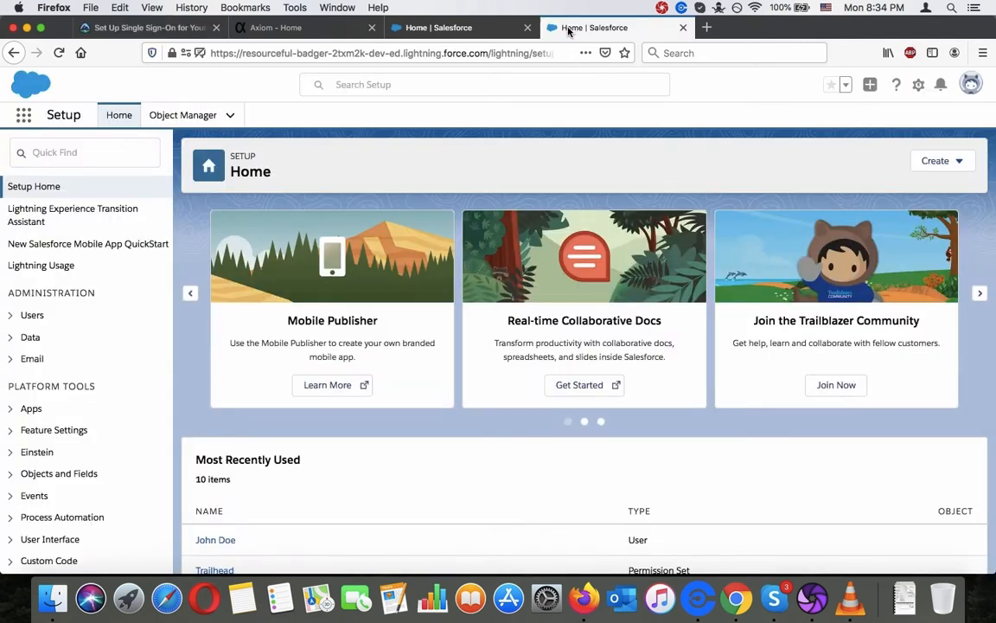
pyautogui.click(12, 316)
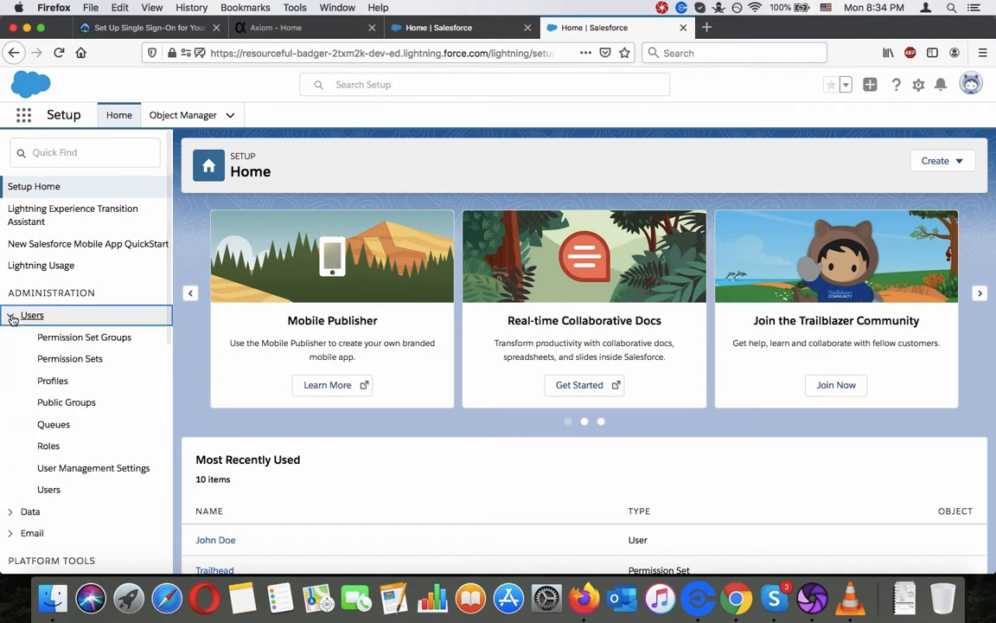
pyautogui.click(57, 389)
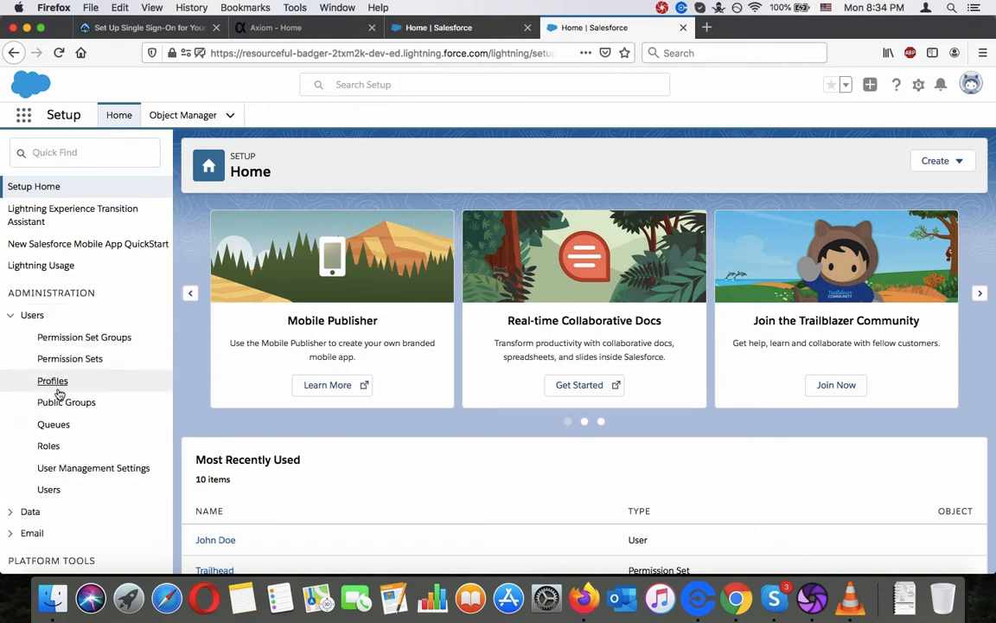
pyautogui.click(45, 492)
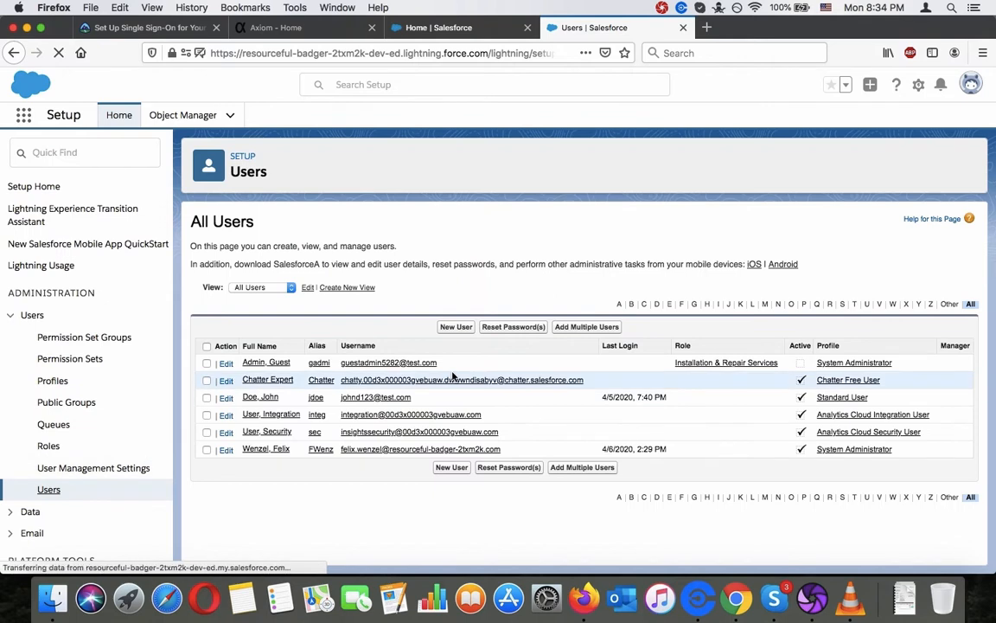
pyautogui.click(453, 468)
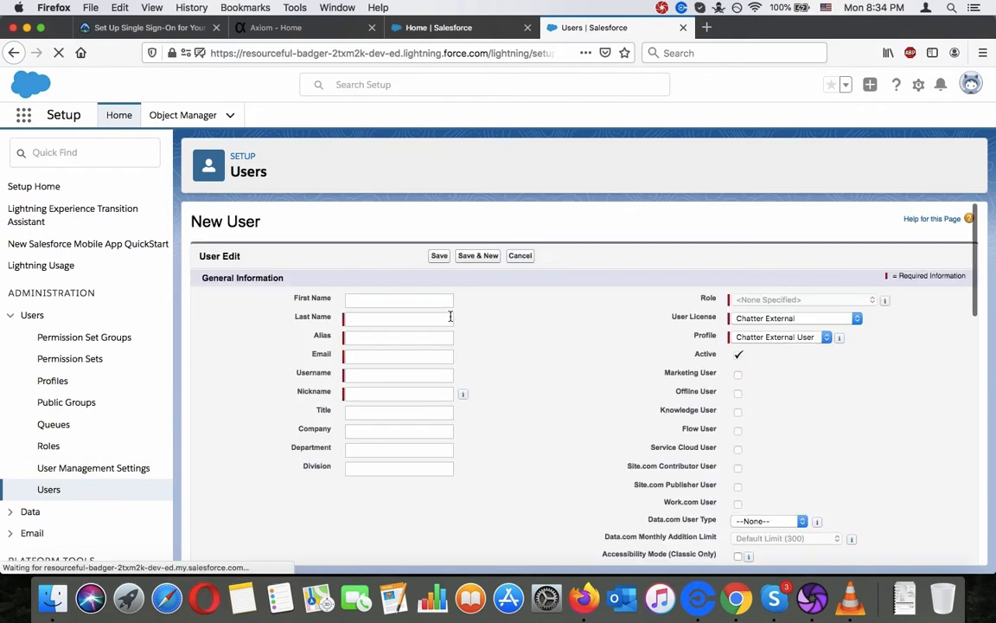
# Fill in the new user's first name and last name from the copied full name, placing each in its own field.
pyautogui.click(412, 301)
pyautogui.press('super+v')
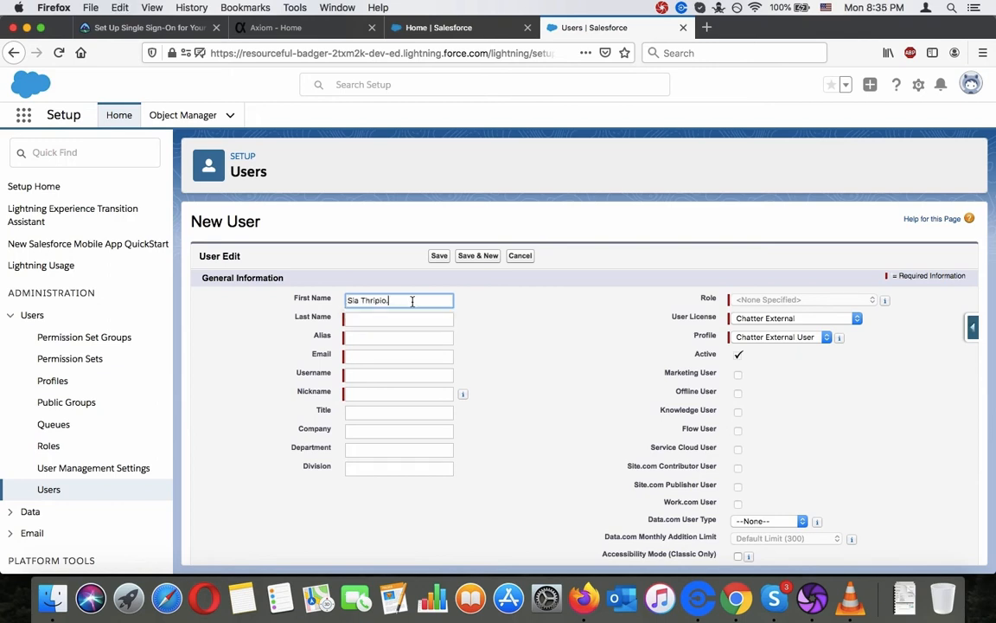
pyautogui.doubleClick(378, 300)
pyautogui.press('super+c')
pyautogui.press('BackSpace')
pyautogui.click(389, 319)
pyautogui.press('super+v')
# Set the new user's alias to sthri and copy the Federation ID from the Step 1 instructions on the Trailhead page.
pyautogui.click(429, 339)
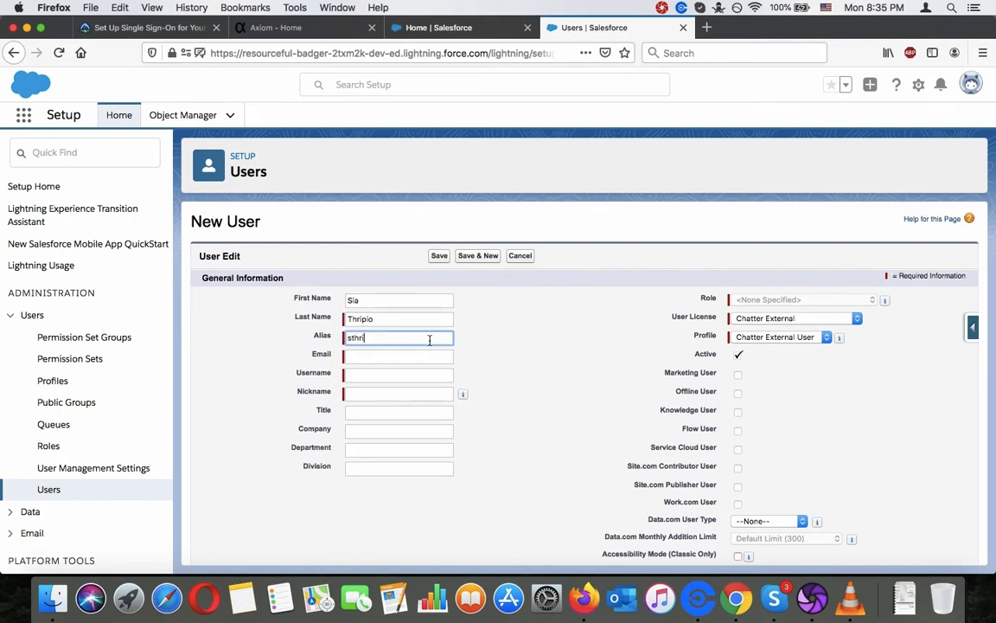
pyautogui.click(418, 352)
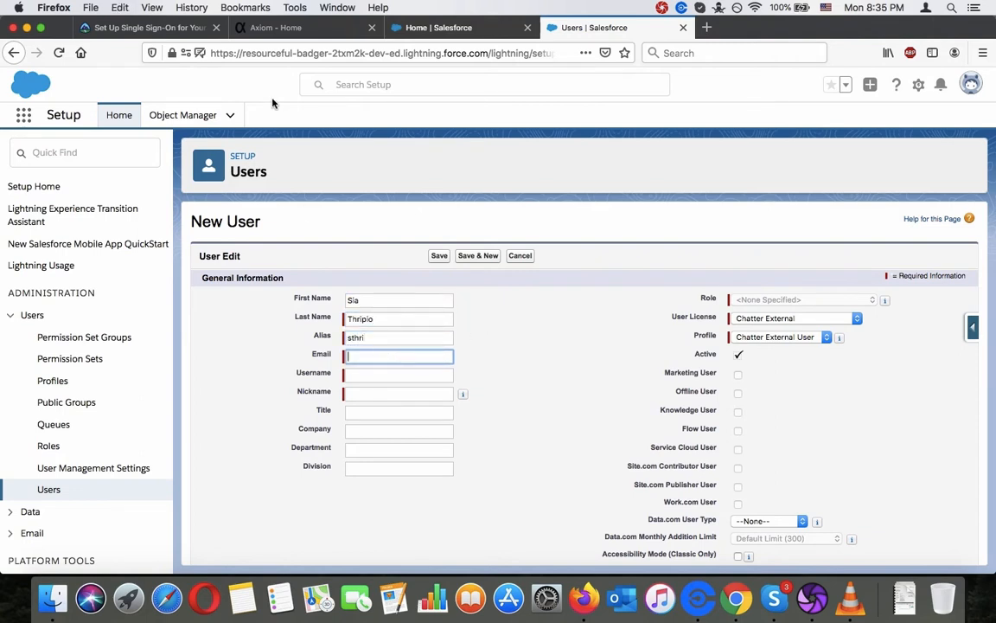
pyautogui.click(147, 27)
pyautogui.scroll(-3, 216, 185)
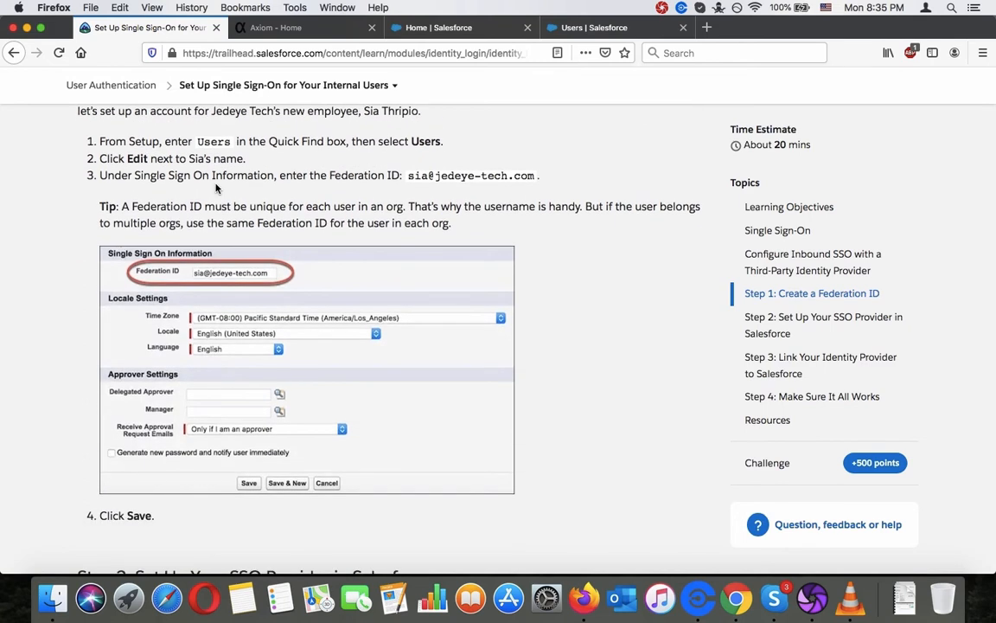
pyautogui.scroll(1, 216, 188)
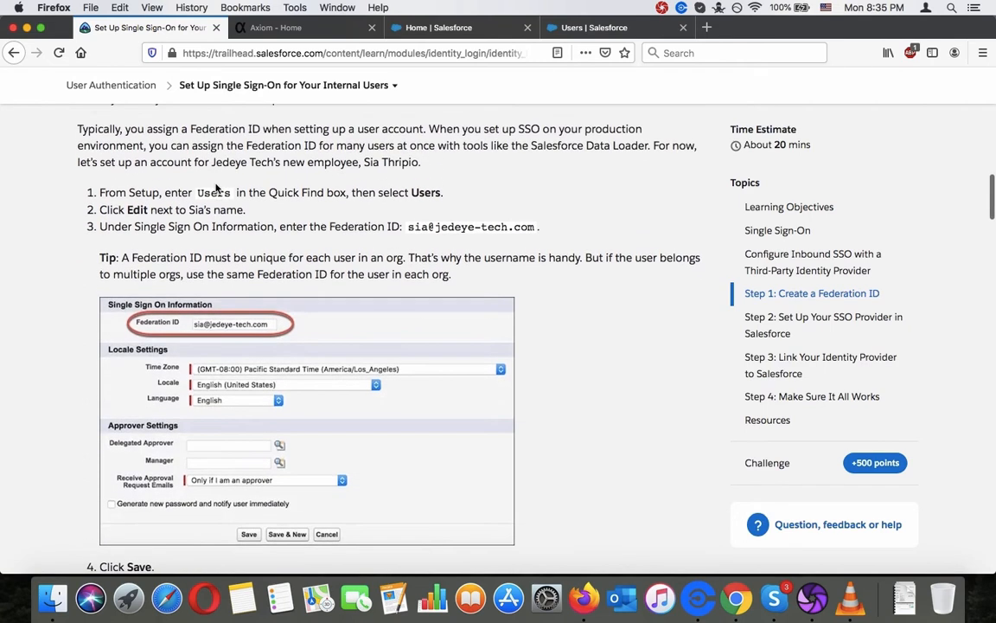
pyautogui.moveTo(409, 225); pyautogui.dragTo(534, 225)
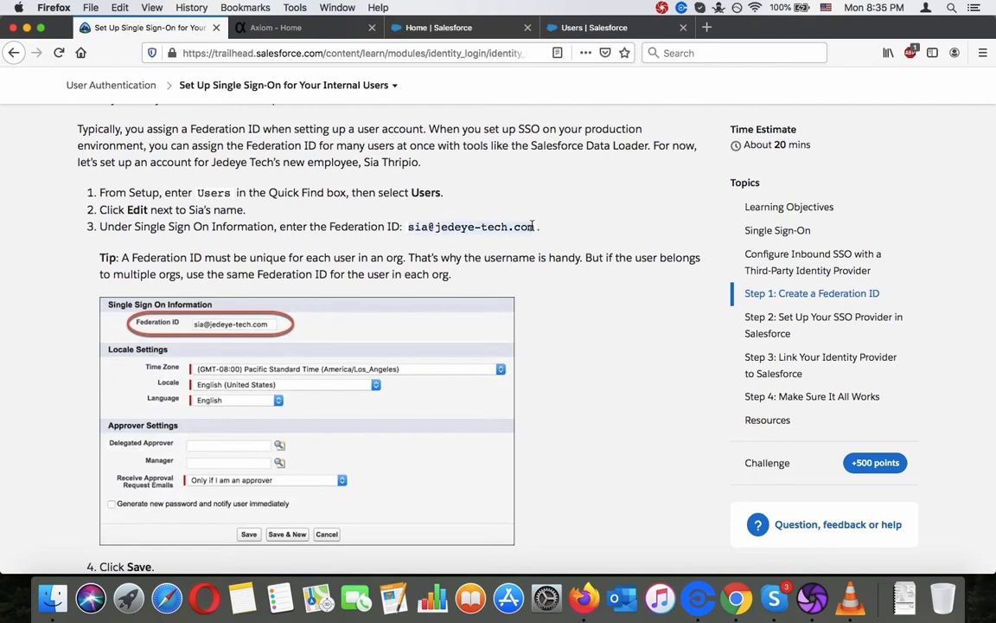
pyautogui.press('super+c')
pyautogui.scroll(2, 533, 225)
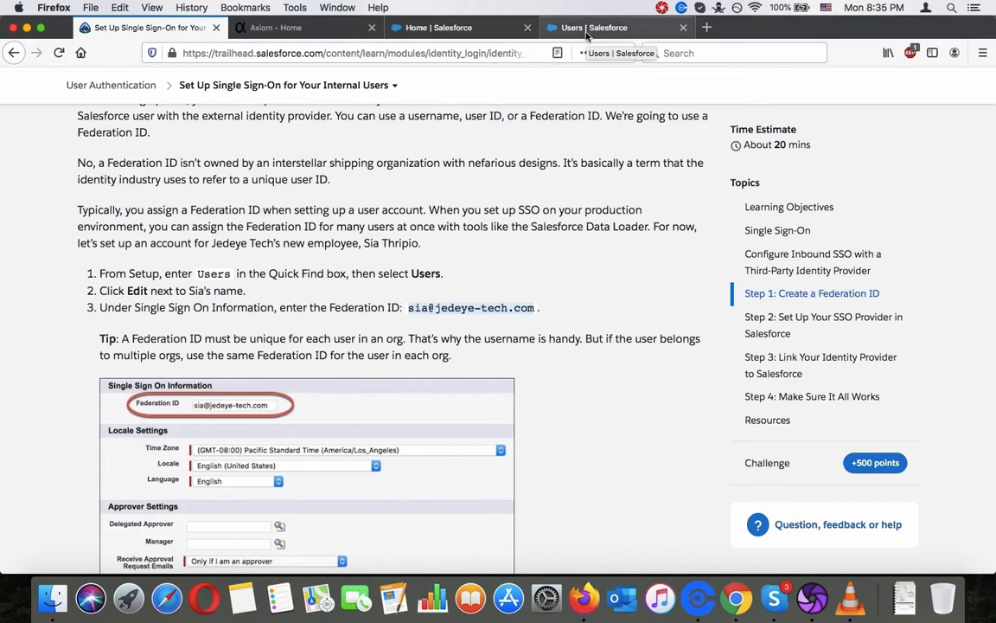
# Fill in the new user's email and username with the copied Federation ID.
pyautogui.click(587, 27)
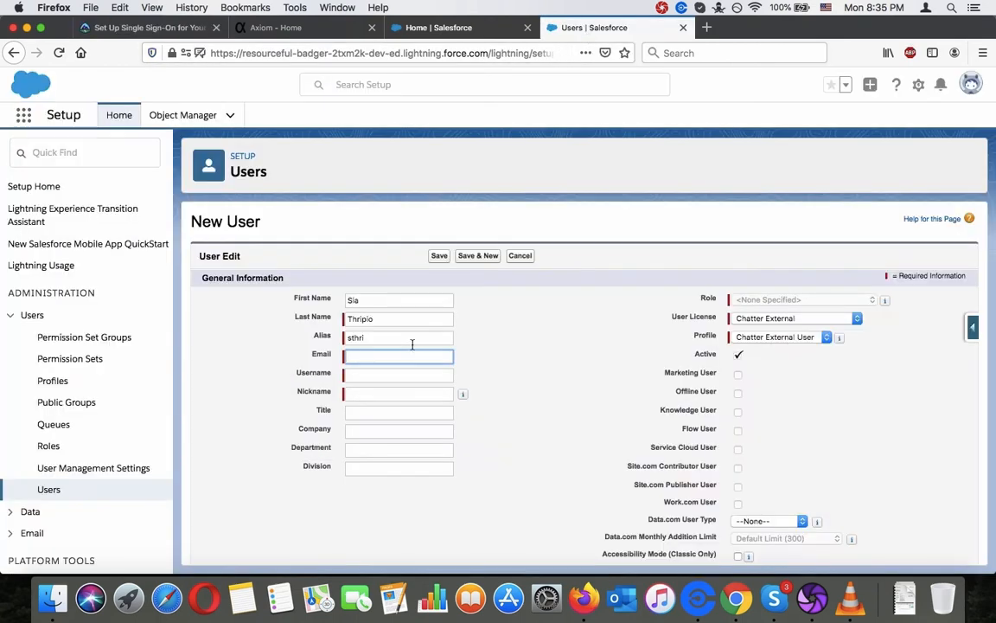
pyautogui.press('super+v')
pyautogui.click(431, 374)
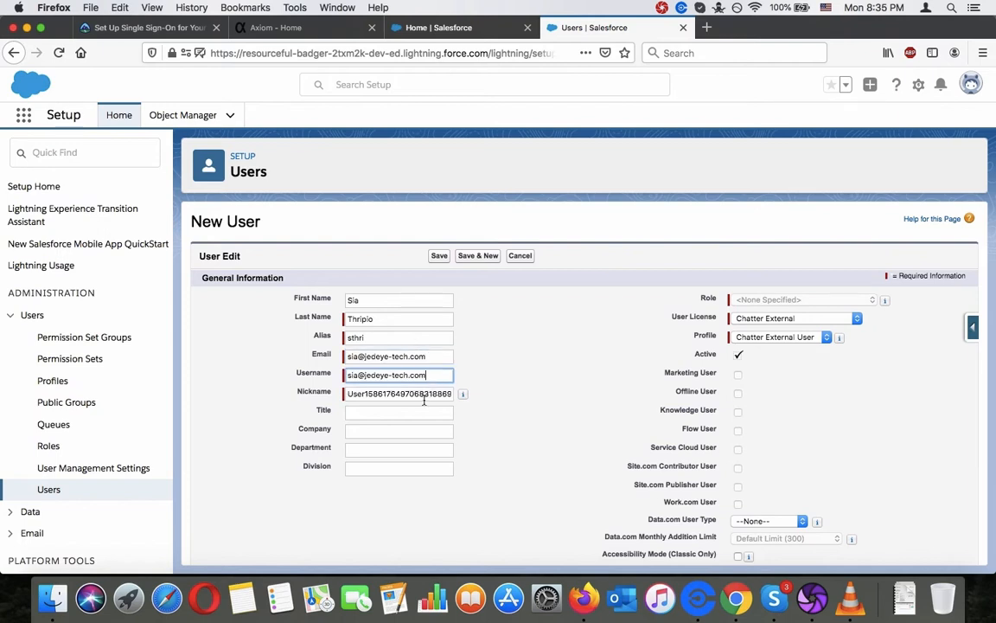
pyautogui.click(502, 399)
# Try to save the new user with generating a new password and notifying the user immediately turned off.
pyautogui.scroll(-15, 502, 398)
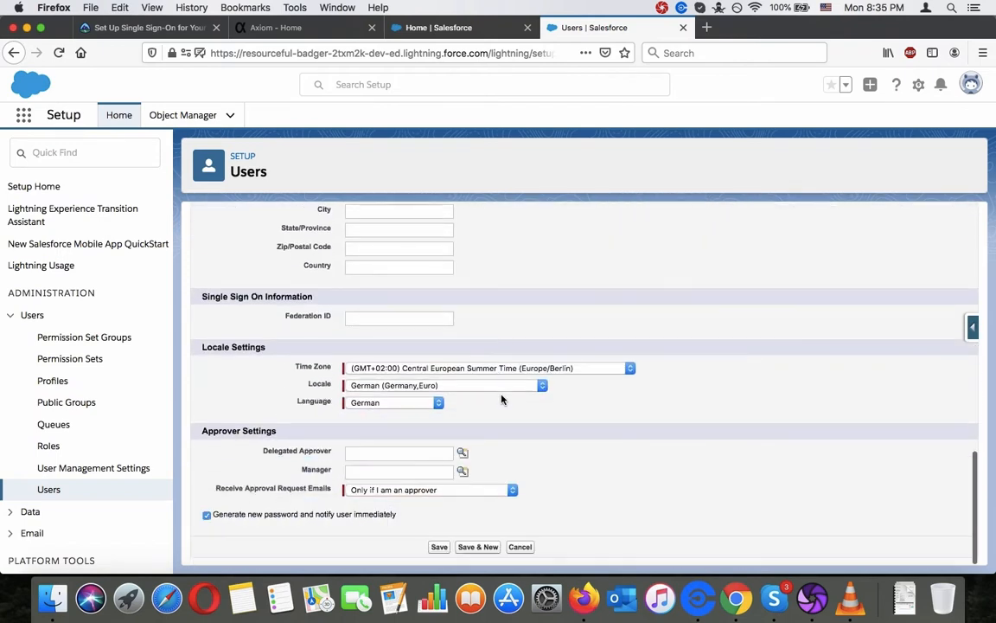
pyautogui.click(292, 513)
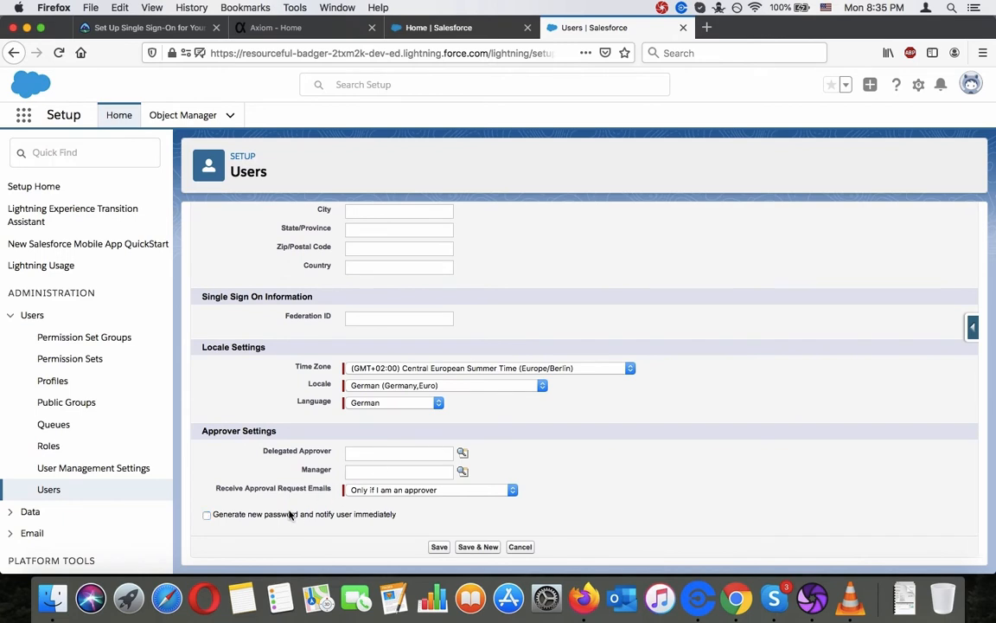
pyautogui.scroll(15, 264, 490)
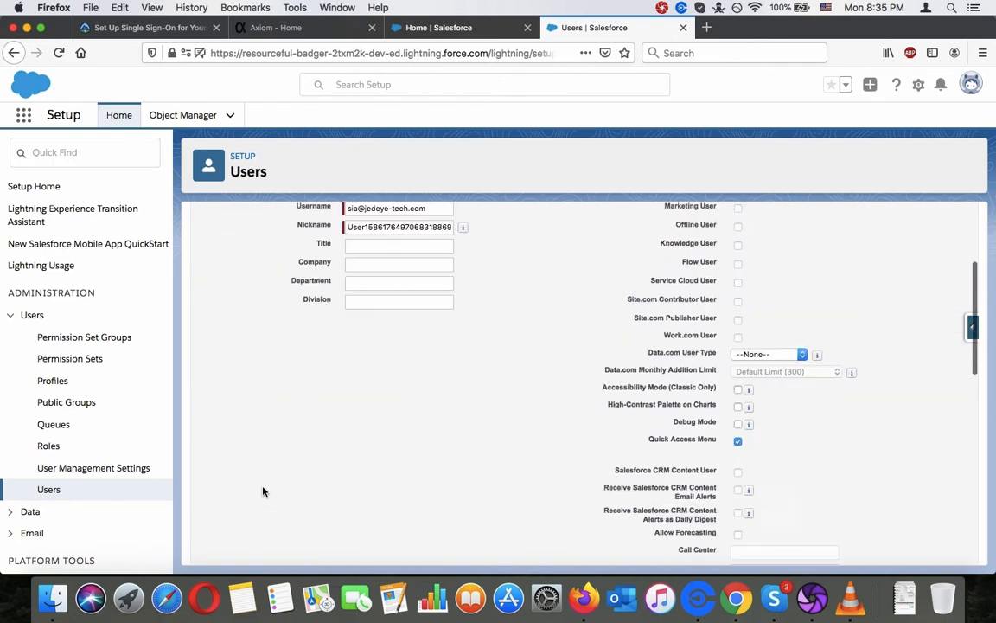
pyautogui.scroll(-5, 264, 491)
pyautogui.scroll(-10, 264, 490)
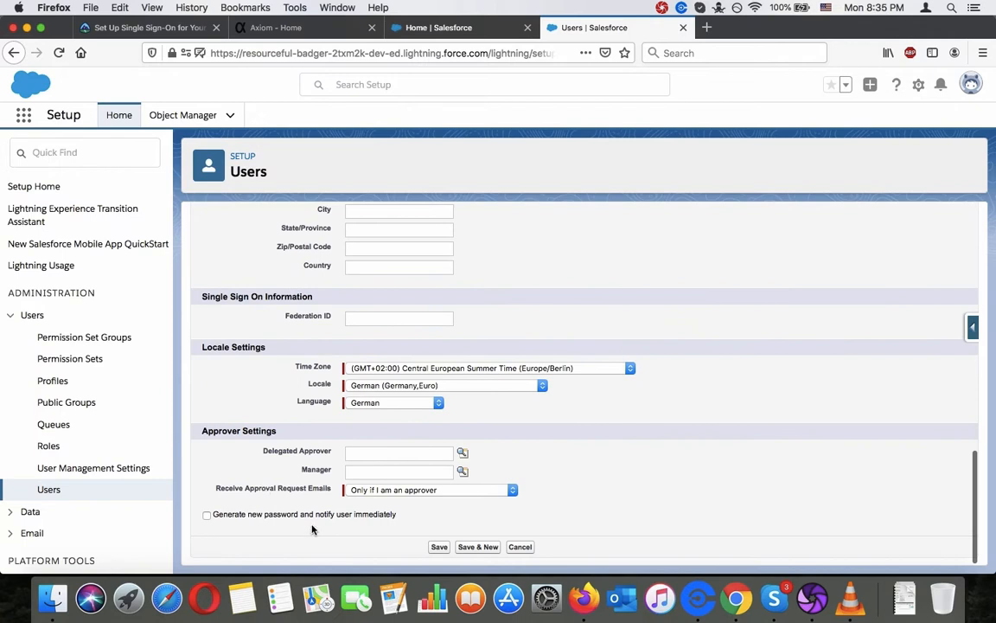
pyautogui.click(441, 550)
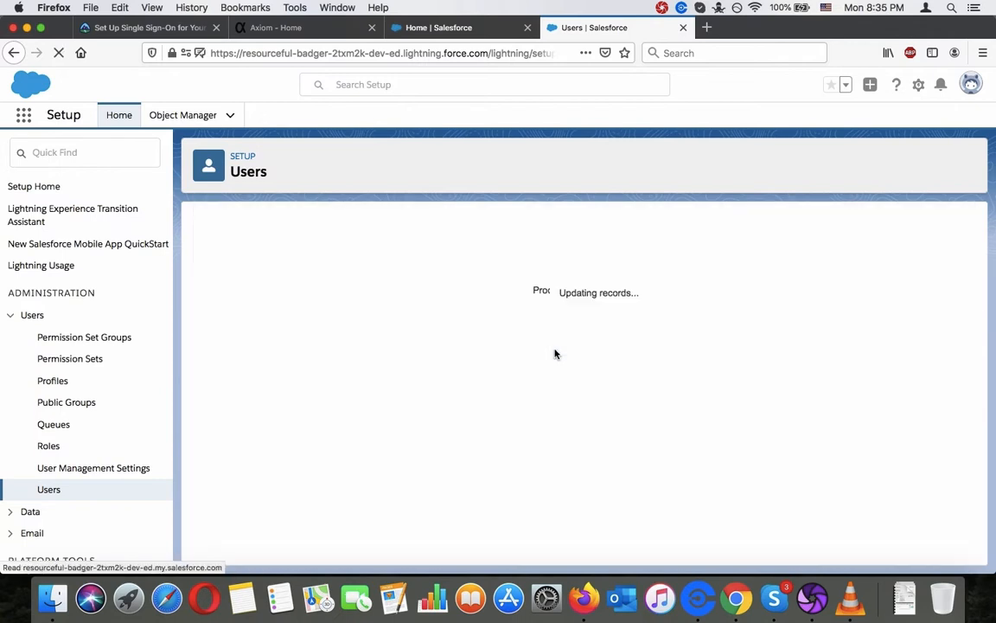
pyautogui.click(171, 39)
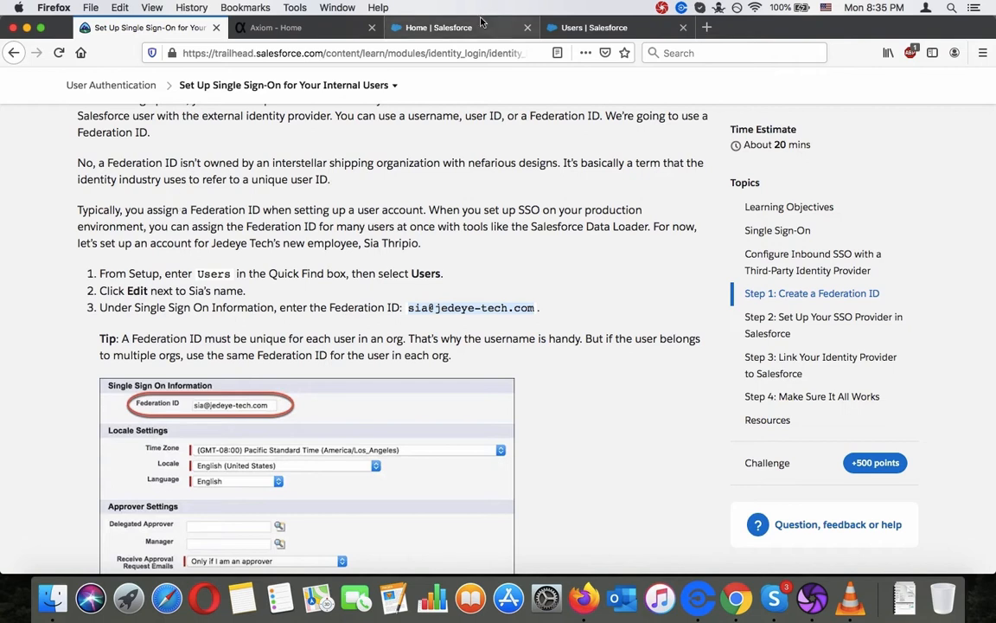
pyautogui.click(579, 34)
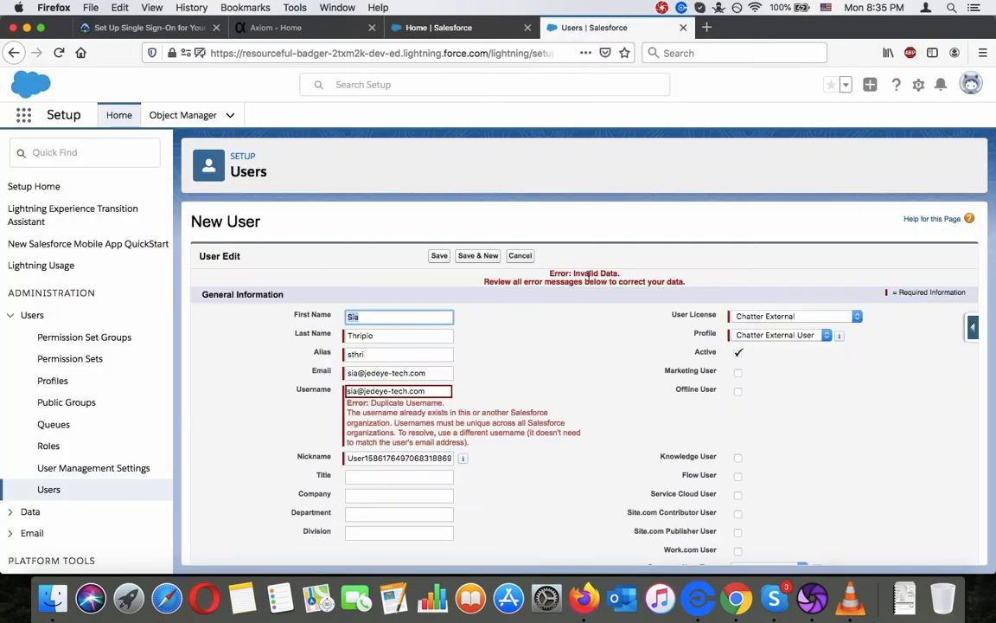
# Insert 12345 before the @ sign in the username and try to save the new user.
pyautogui.tripleClick(383, 393)
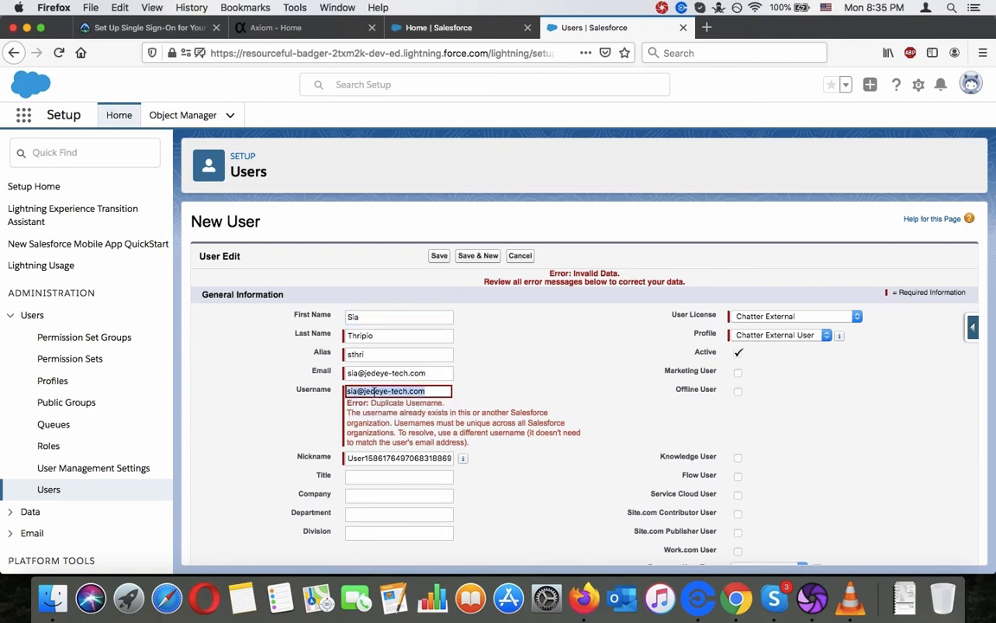
pyautogui.click(356, 391)
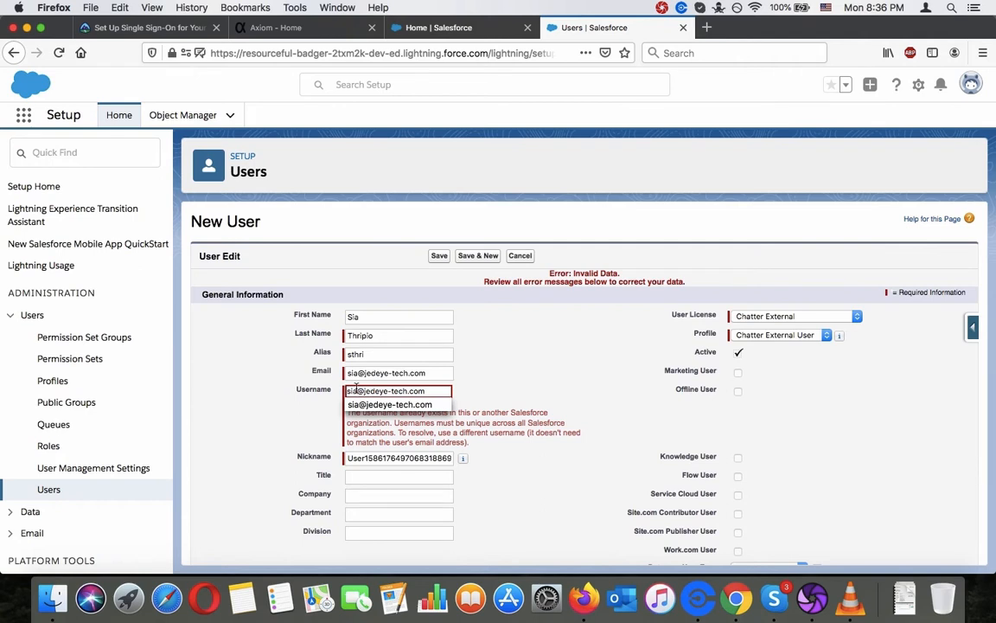
pyautogui.write('12345')
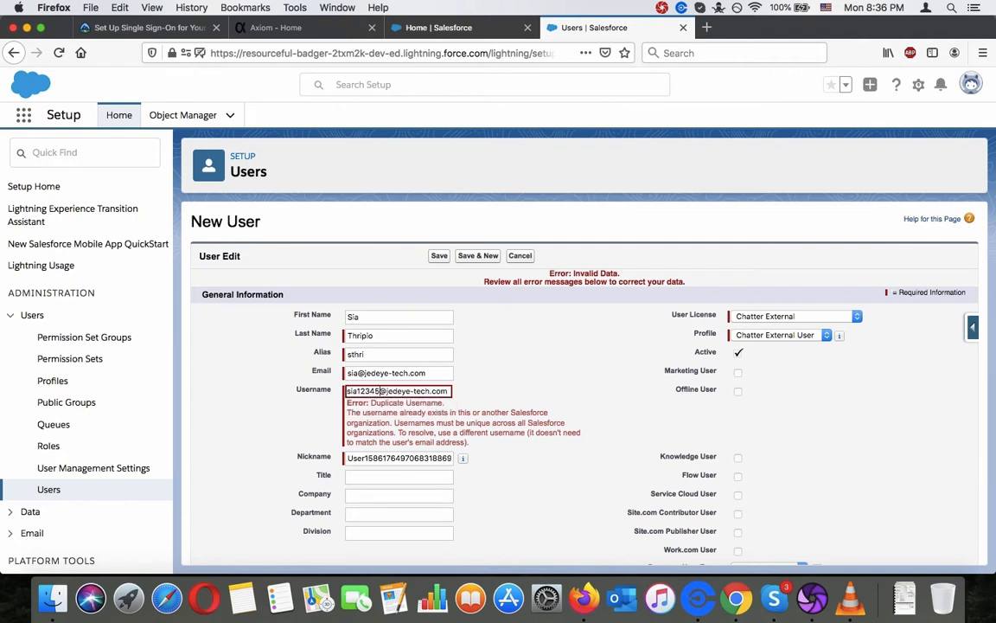
pyautogui.scroll(-10, 478, 386)
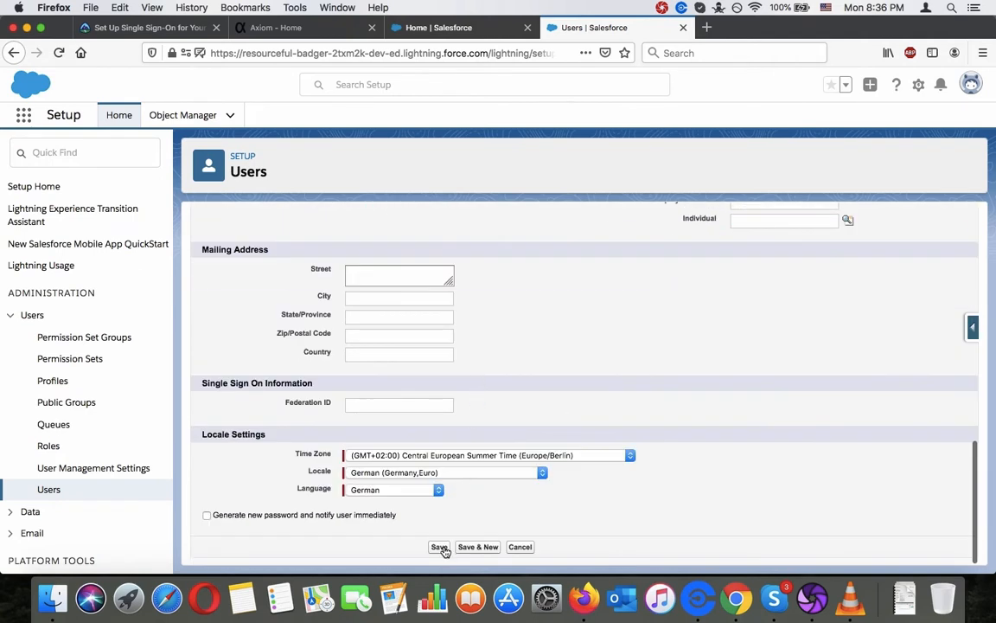
pyautogui.click(440, 547)
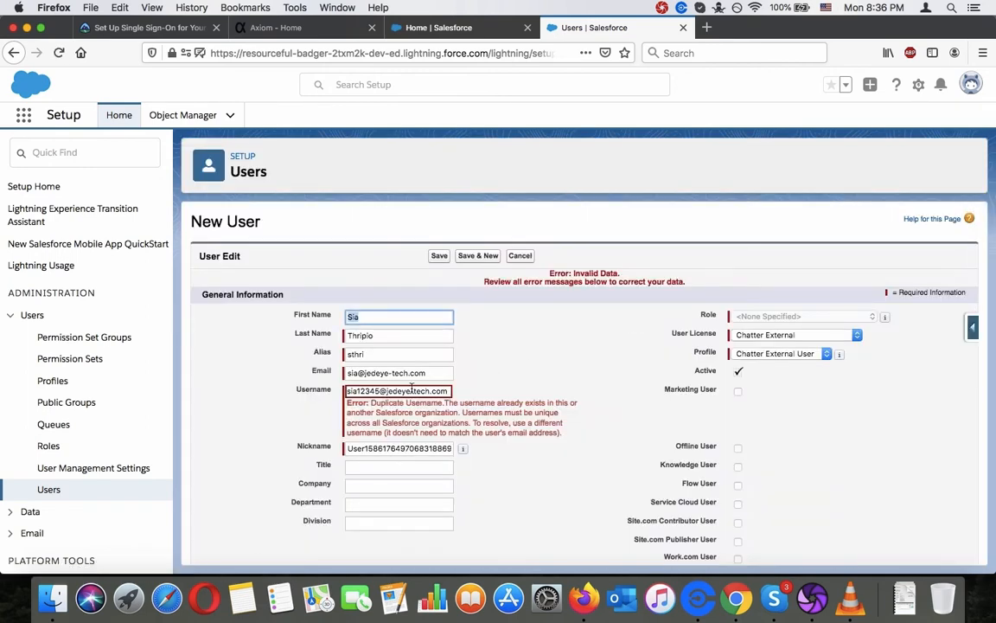
# Replace the digits before the @ sign in the username with 4321 and try to save the new user.
pyautogui.moveTo(379, 391); pyautogui.dragTo(359, 391)
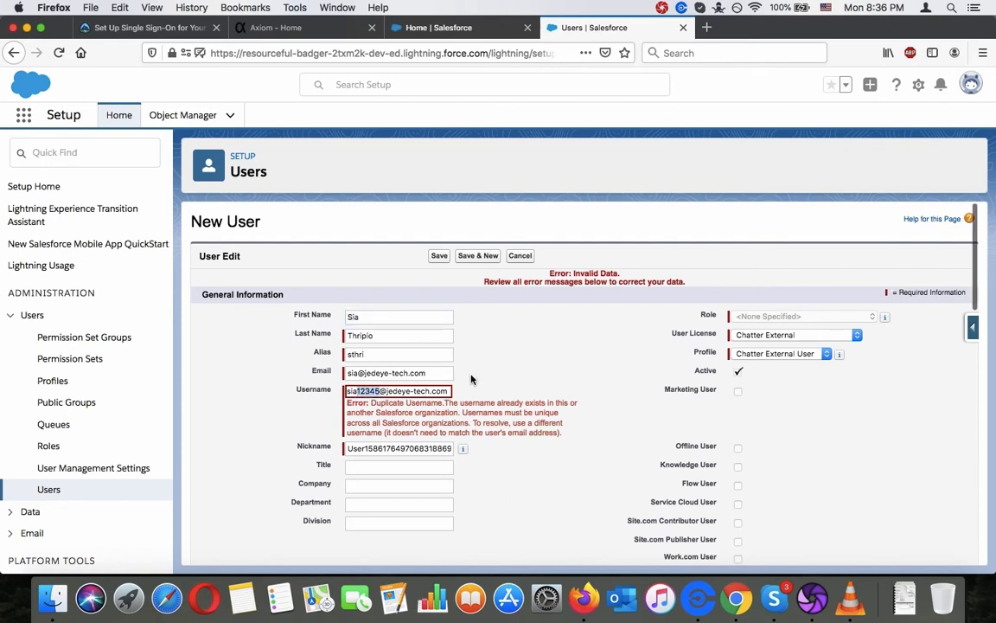
pyautogui.write('4321')
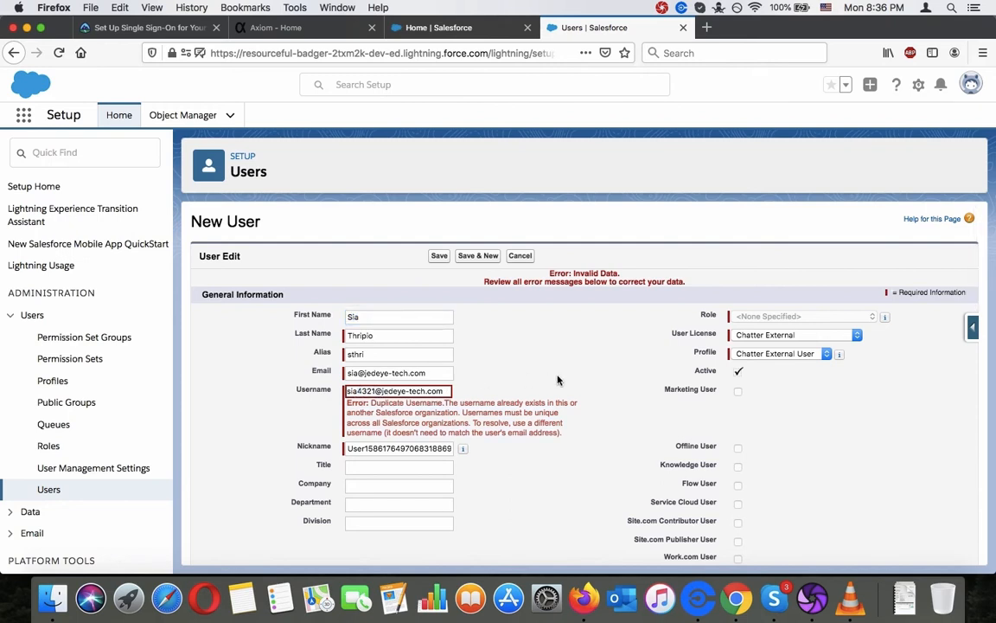
pyautogui.scroll(-15, 519, 376)
pyautogui.click(439, 547)
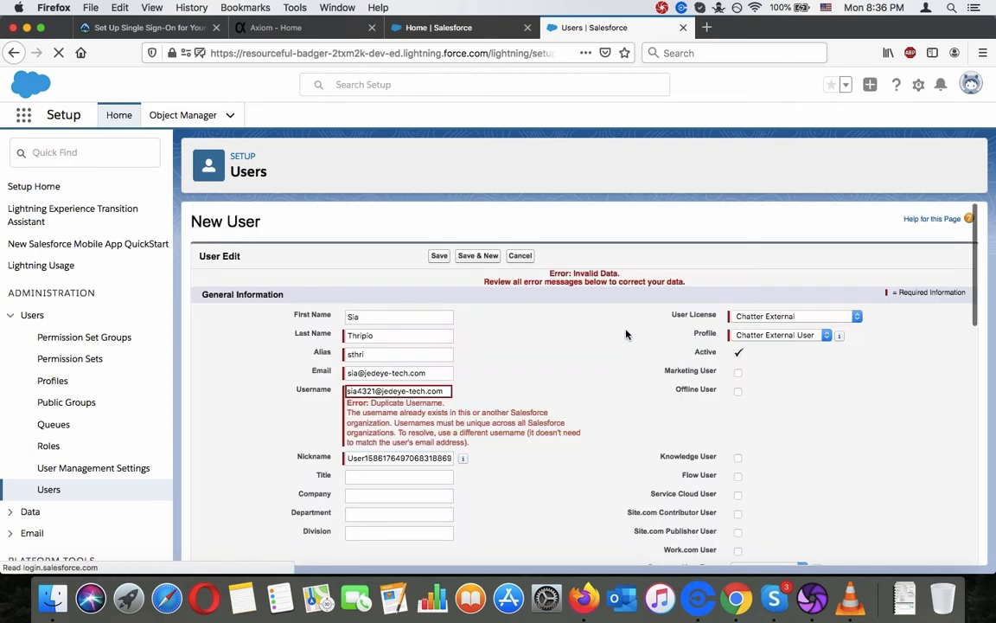
# Change the digits before the @ sign in the username to 9876 and save the new user.
pyautogui.moveTo(376, 391); pyautogui.dragTo(357, 391)
pyautogui.write('9876')
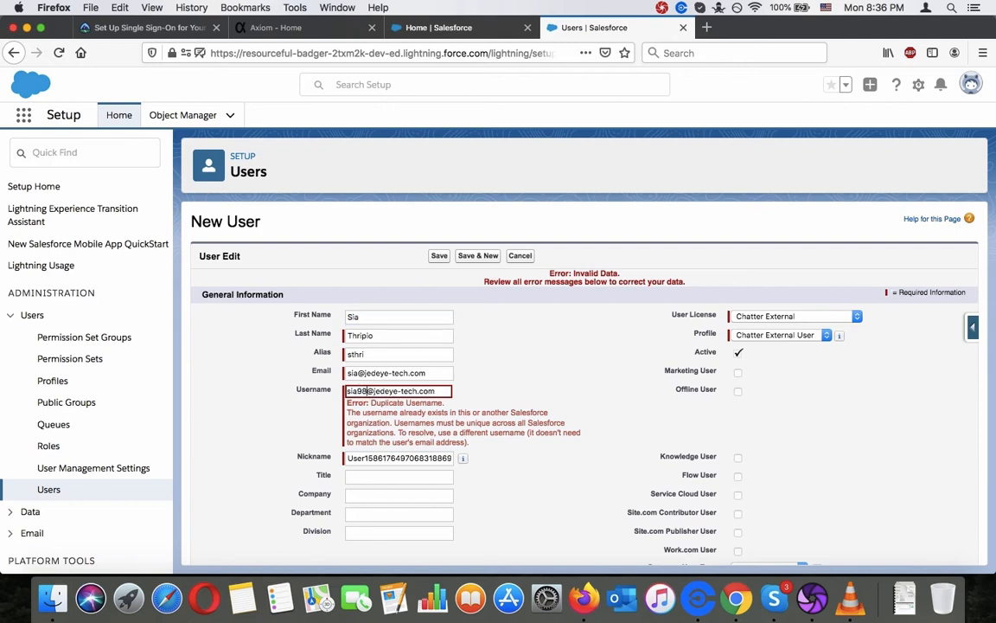
pyautogui.scroll(-10, 358, 390)
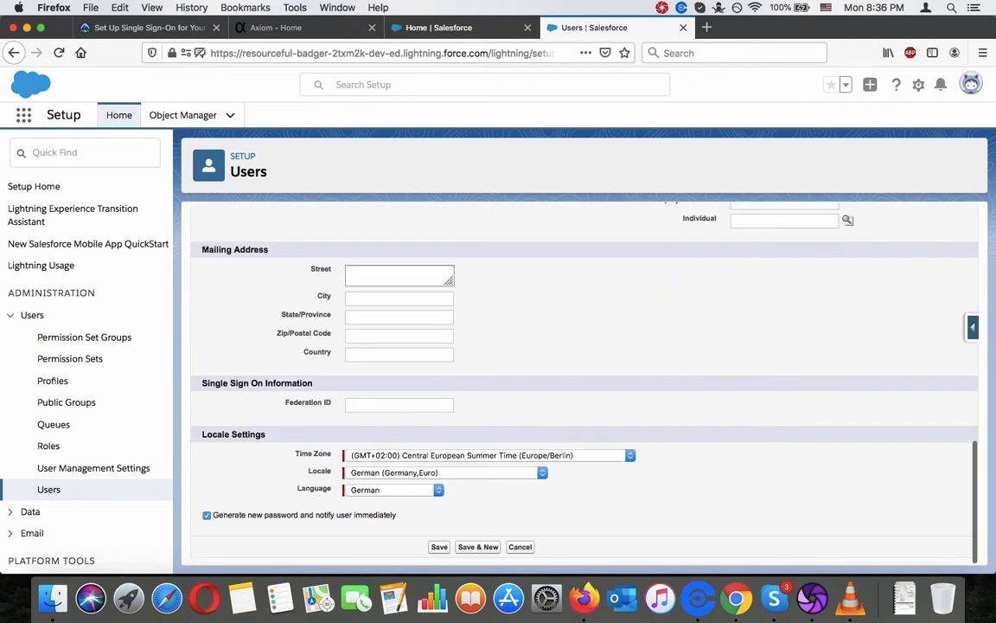
pyautogui.click(440, 546)
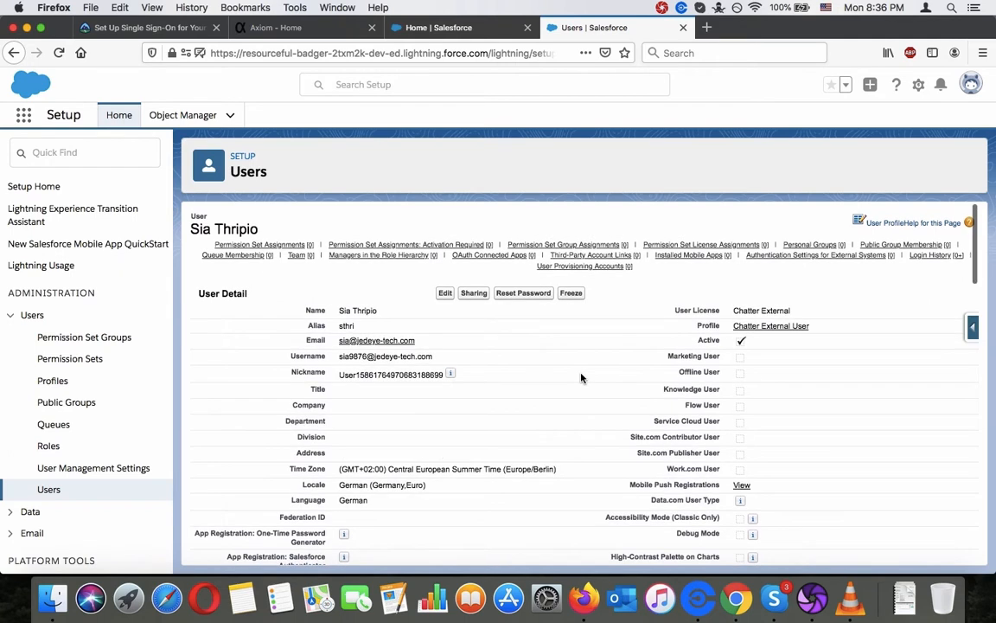
# Open the saved user record for editing and find the Single Sign On Information section by searching the page for "sign".
pyautogui.click(148, 27)
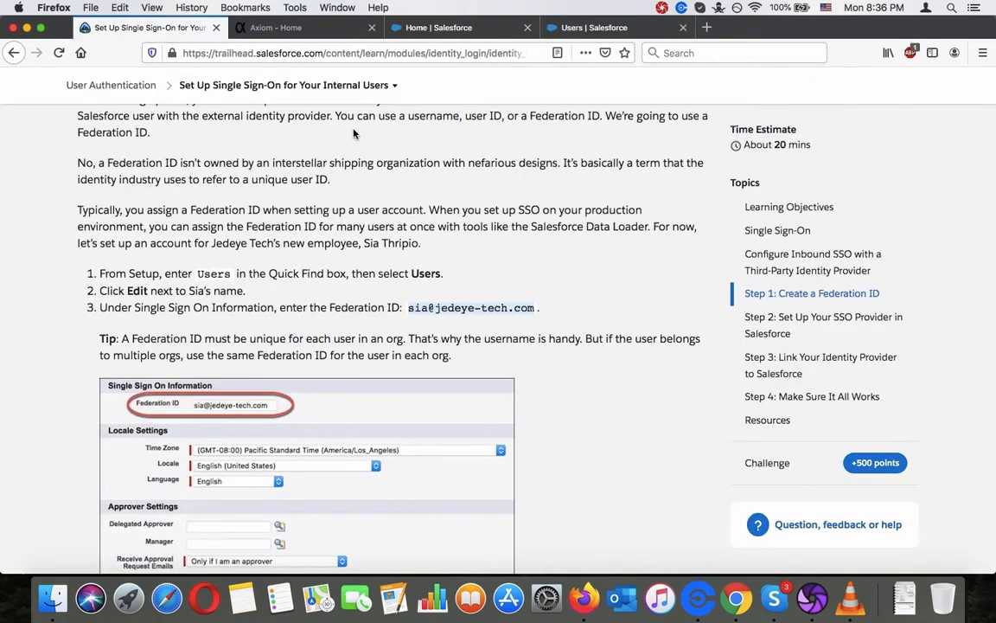
pyautogui.click(605, 27)
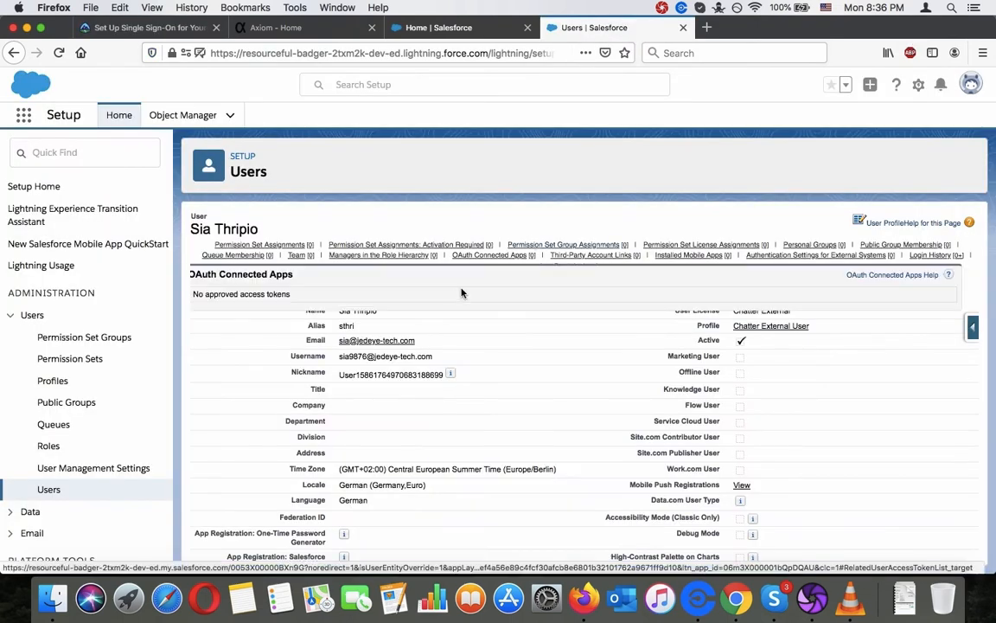
pyautogui.click(446, 294)
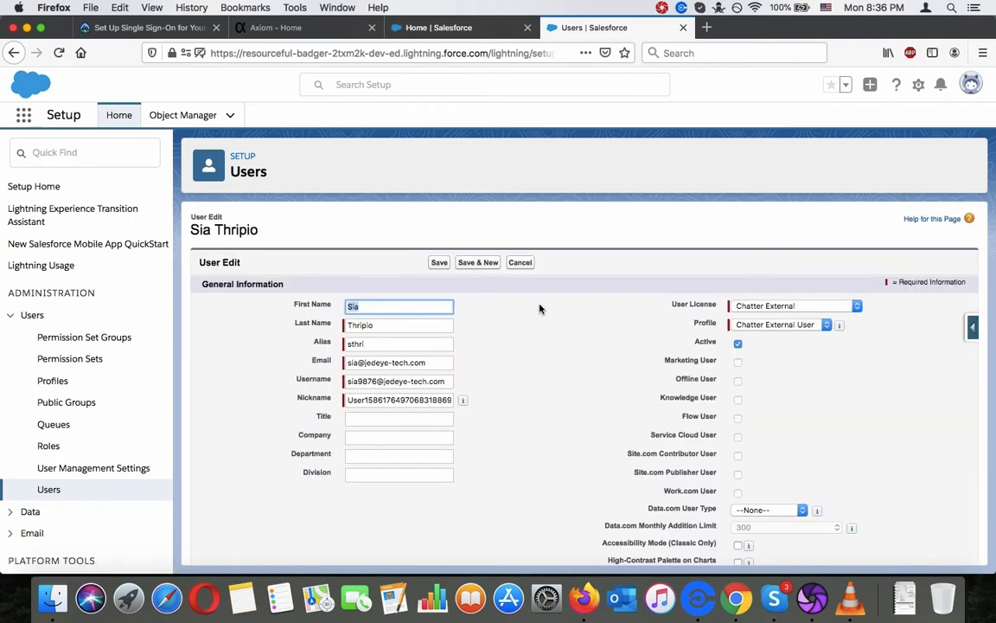
pyautogui.click(539, 309)
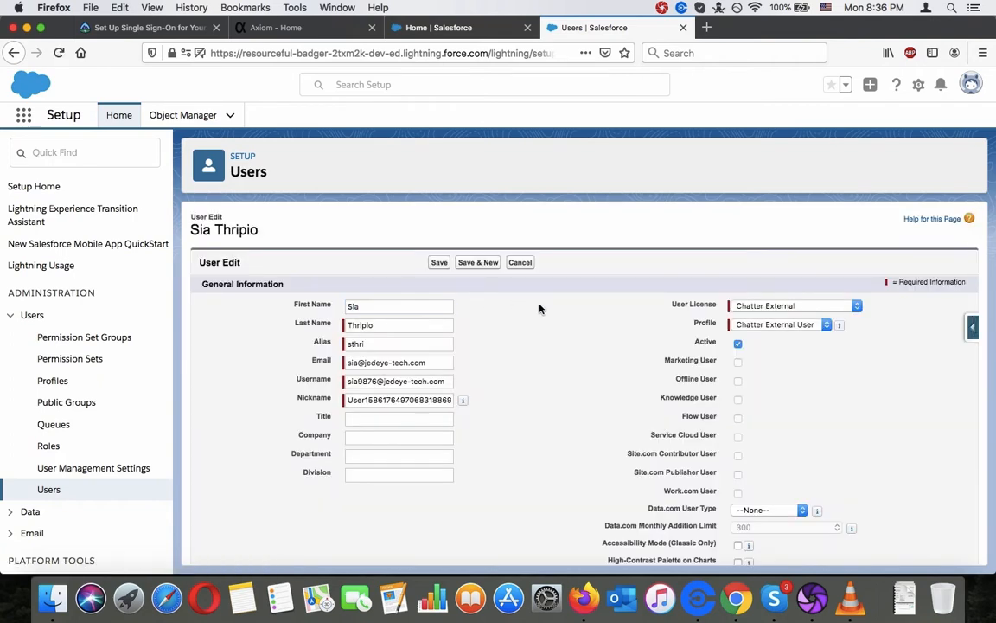
pyautogui.scroll(-1, 540, 309)
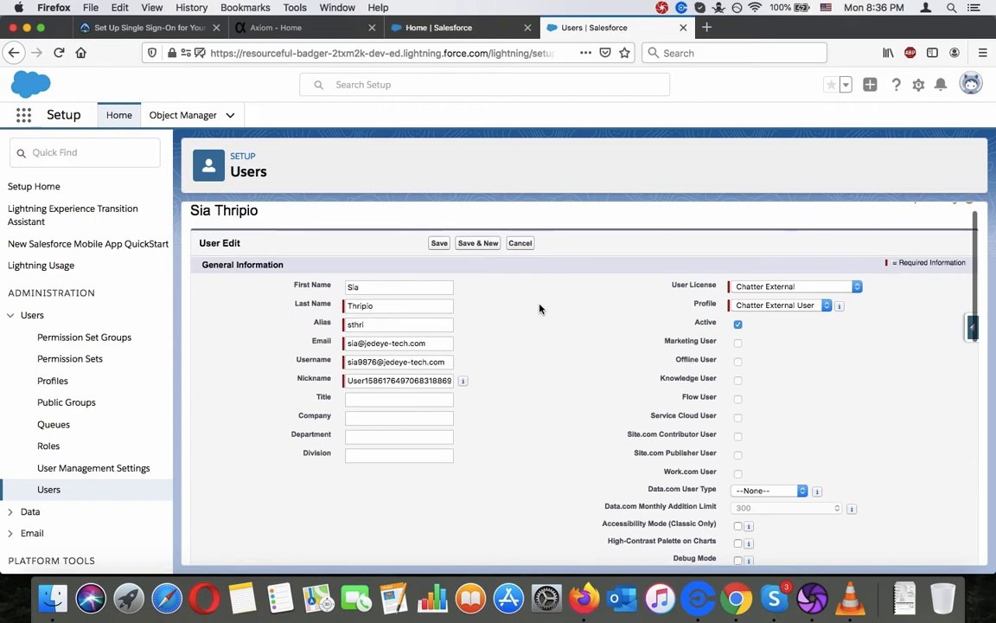
pyautogui.press('super+f')
pyautogui.write('sign')
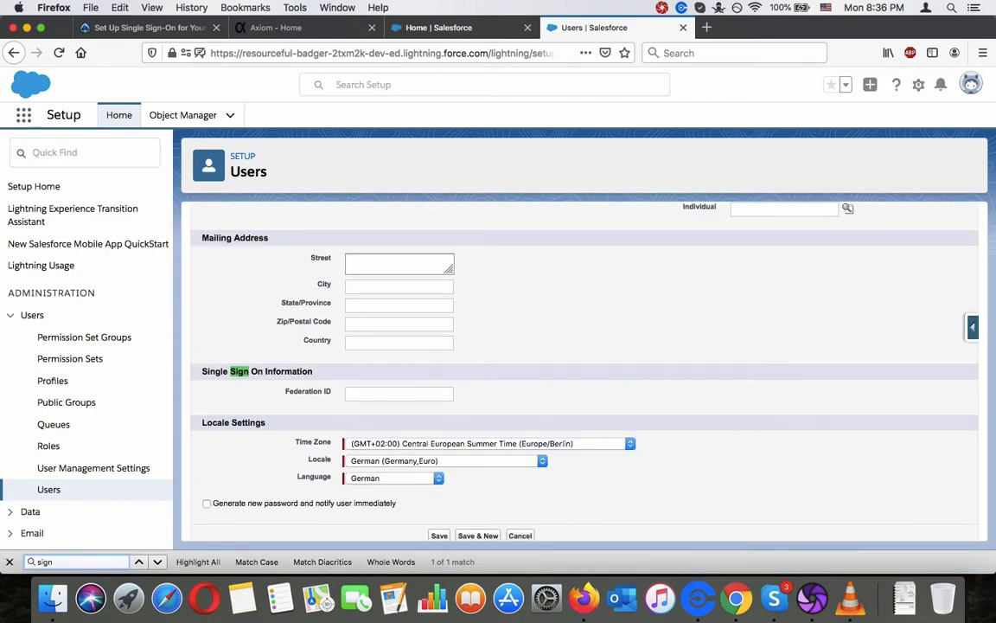
# Paste the copied Federation ID into the user's Single Sign On Information and save the record.
pyautogui.scroll(10, 273, 348)
pyautogui.doubleClick(391, 361)
pyautogui.scroll(-10, 389, 362)
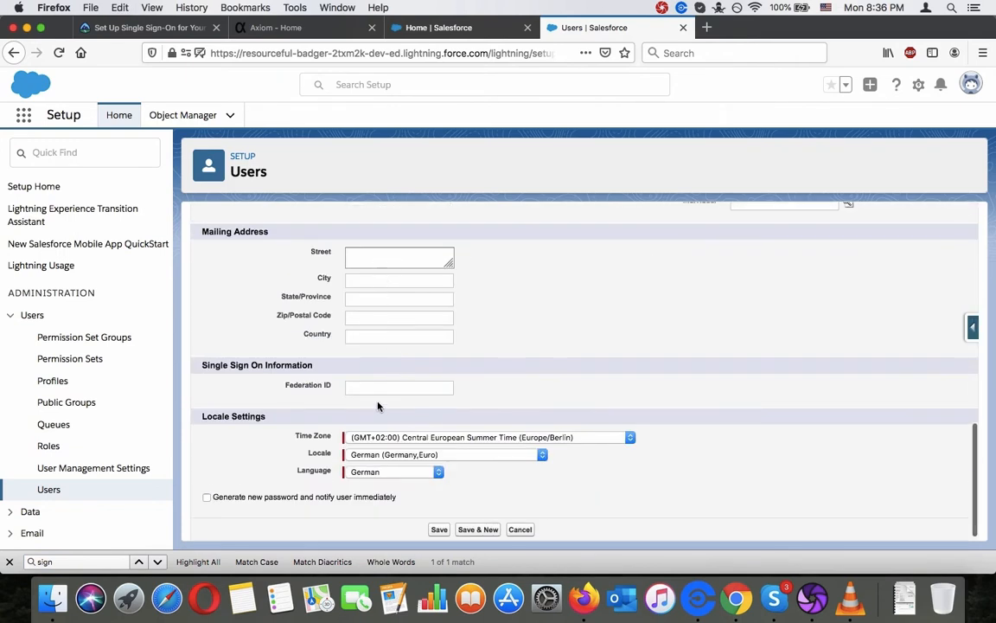
pyautogui.click(375, 389)
pyautogui.press('super+v')
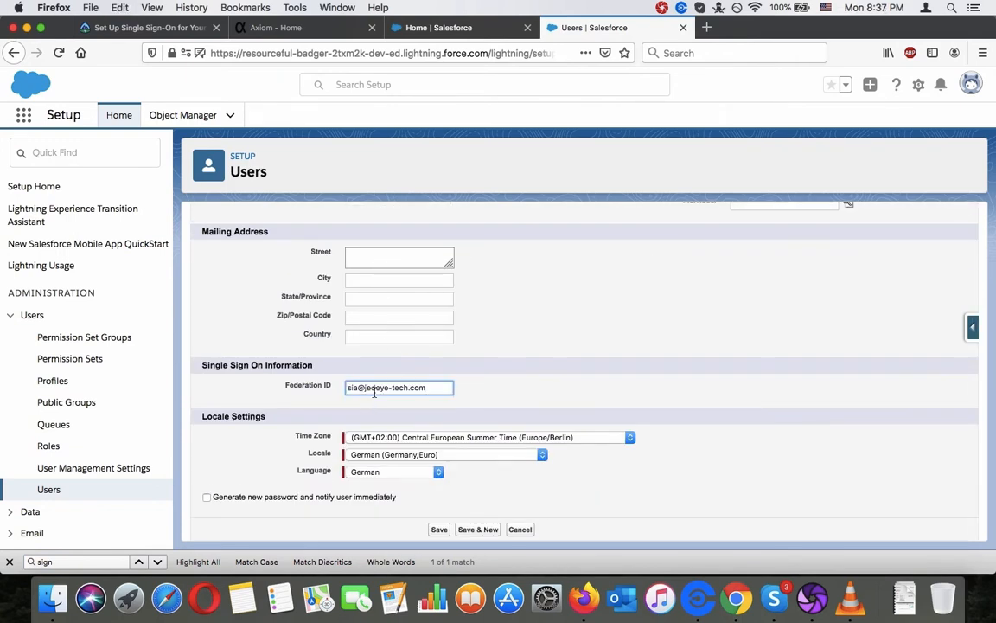
pyautogui.click(440, 530)
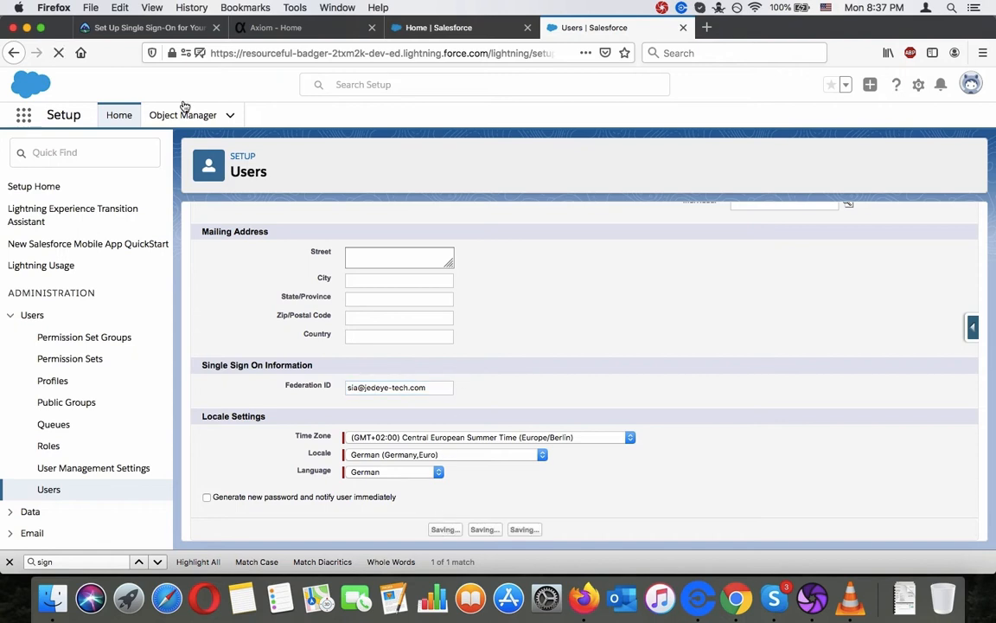
# Check the saved user record's details against the end of the Step 1 instructions in the Trailhead unit.
pyautogui.click(138, 27)
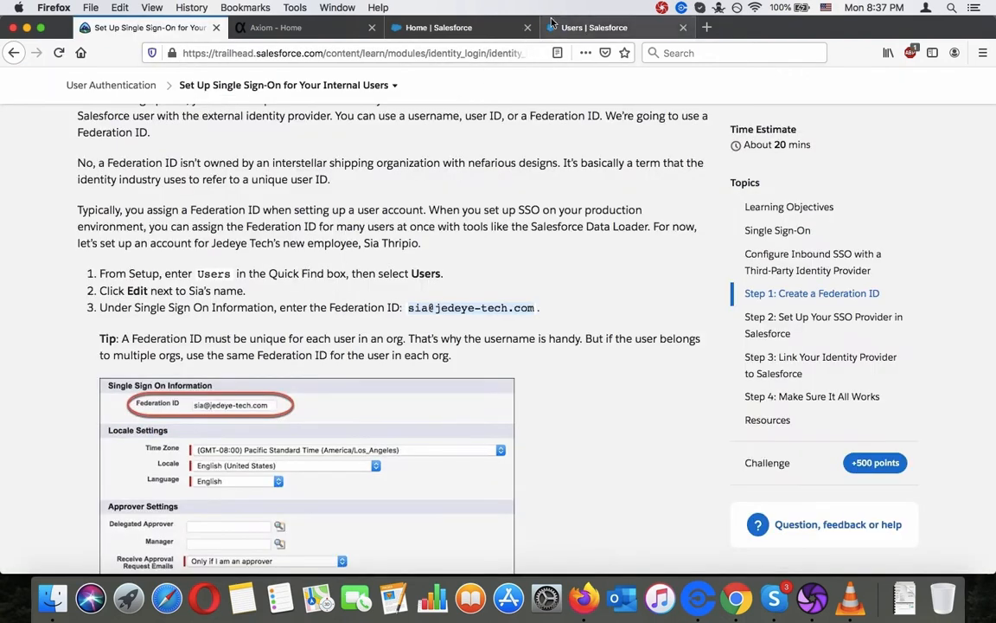
pyautogui.click(587, 28)
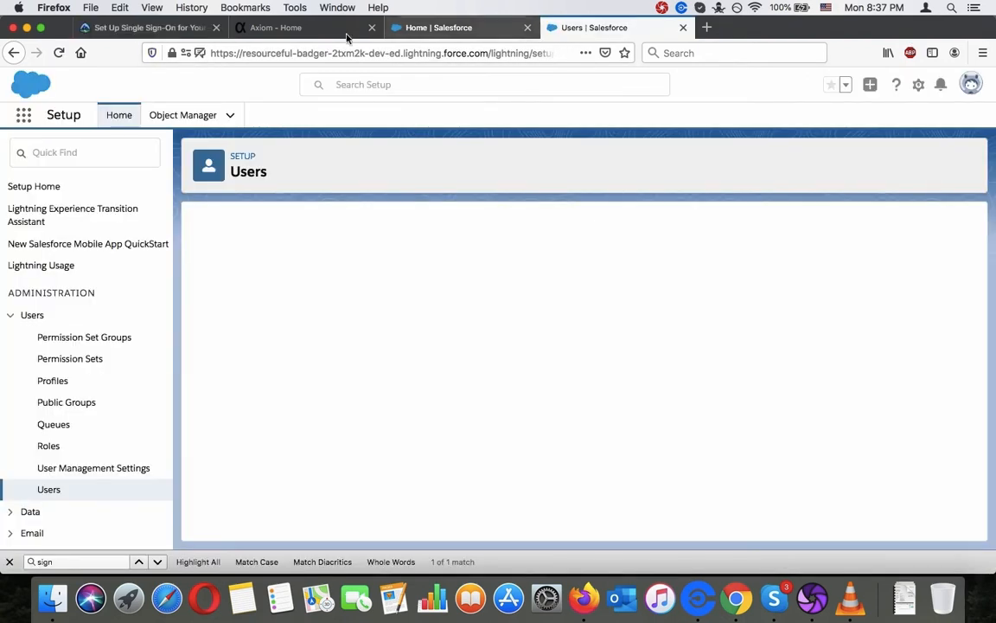
pyautogui.click(151, 32)
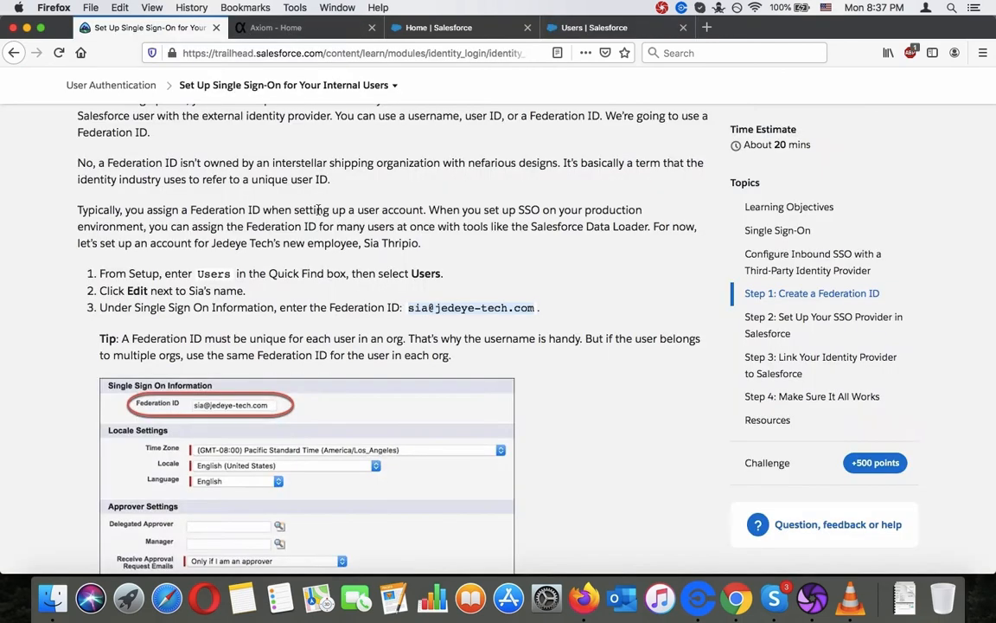
pyautogui.scroll(-10, 318, 211)
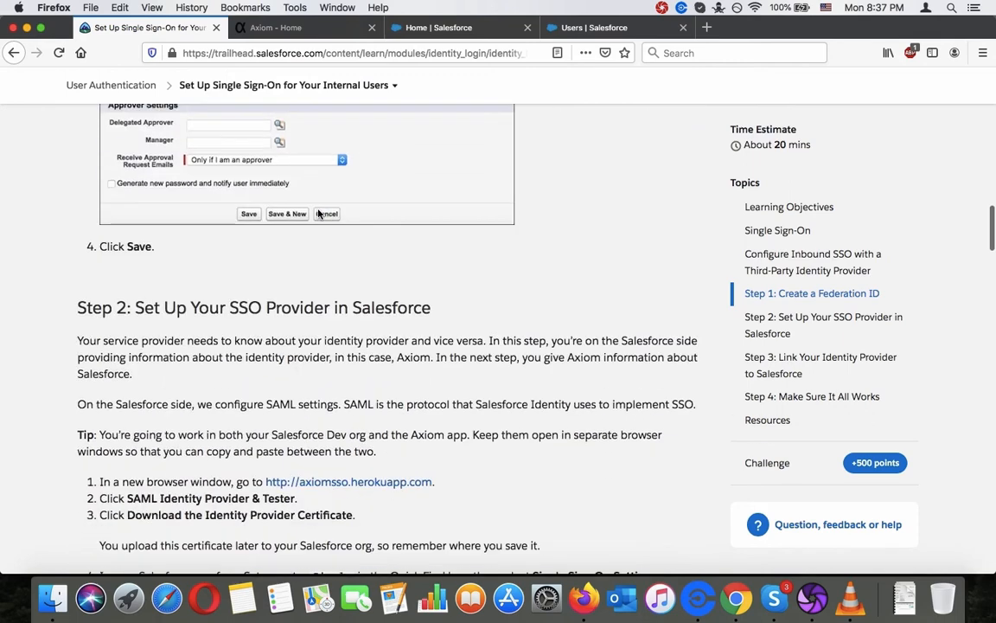
pyautogui.click(596, 27)
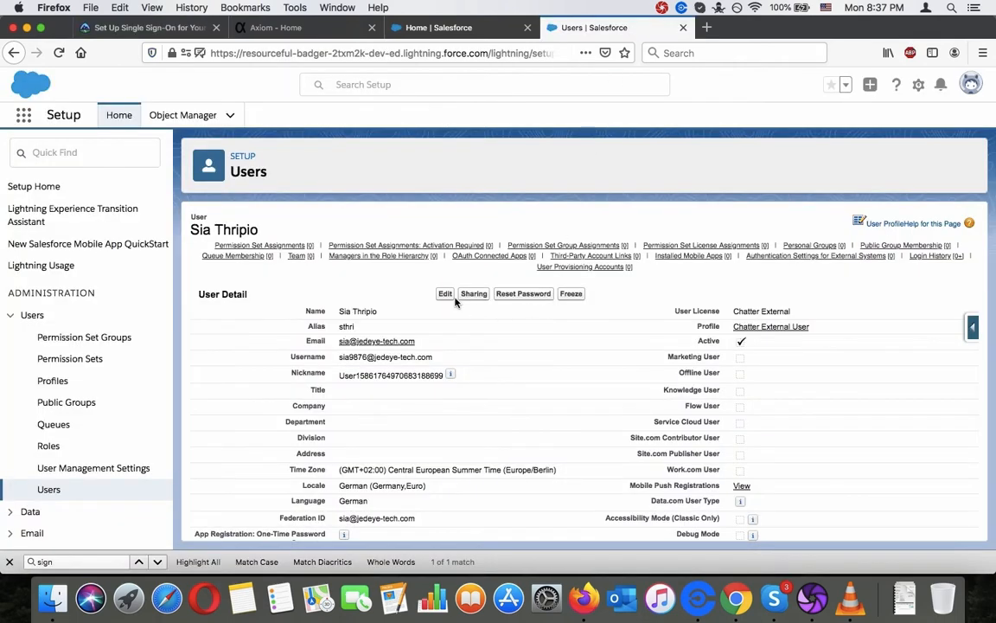
pyautogui.scroll(-10, 528, 333)
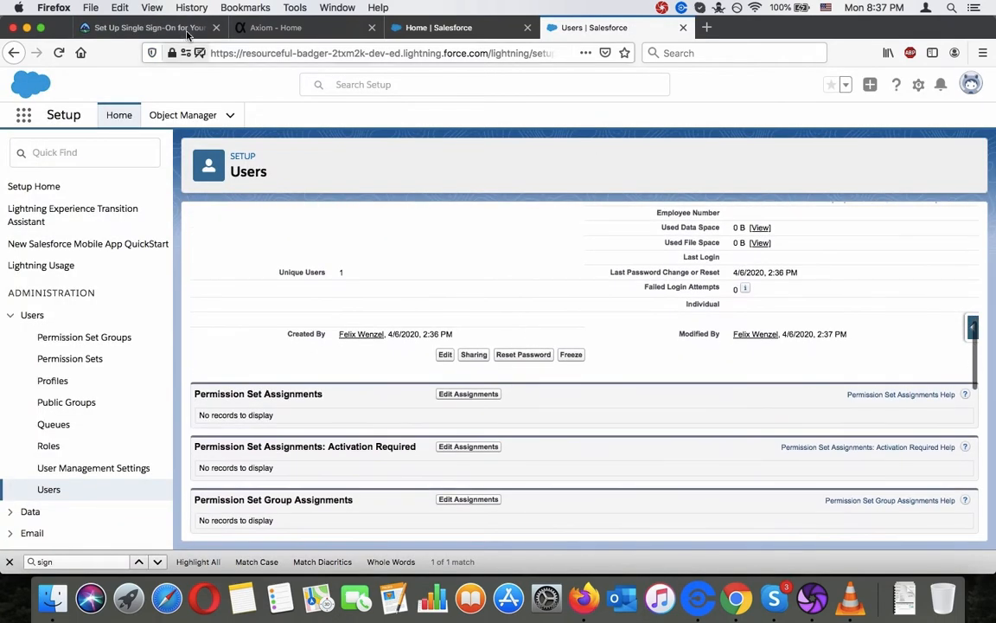
# Read the Step 2 instructions on setting up the SSO provider, including the tip about working in both Salesforce and Axiom.
pyautogui.click(130, 27)
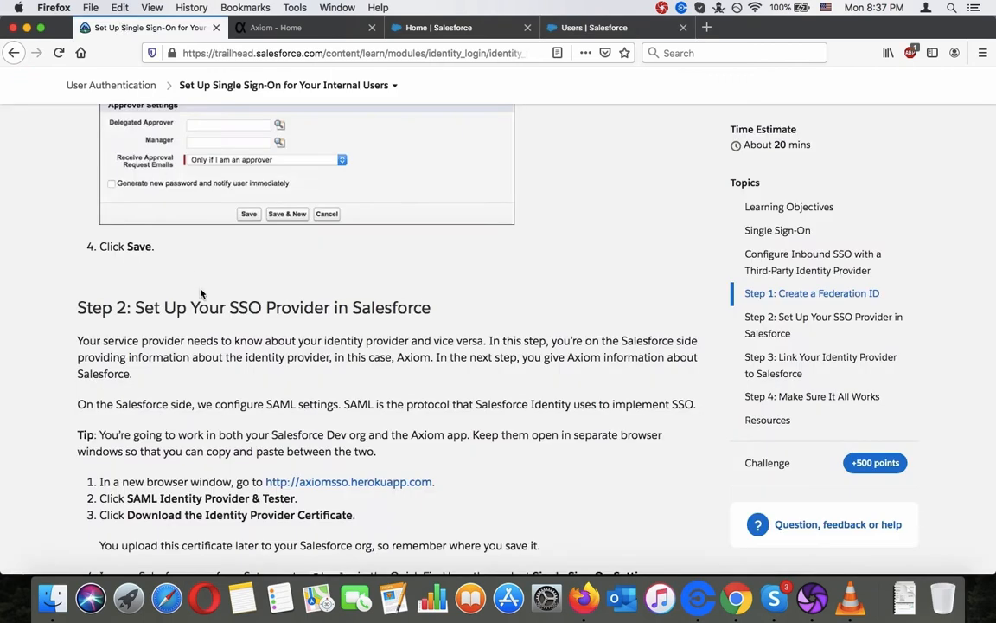
pyautogui.scroll(-2, 199, 294)
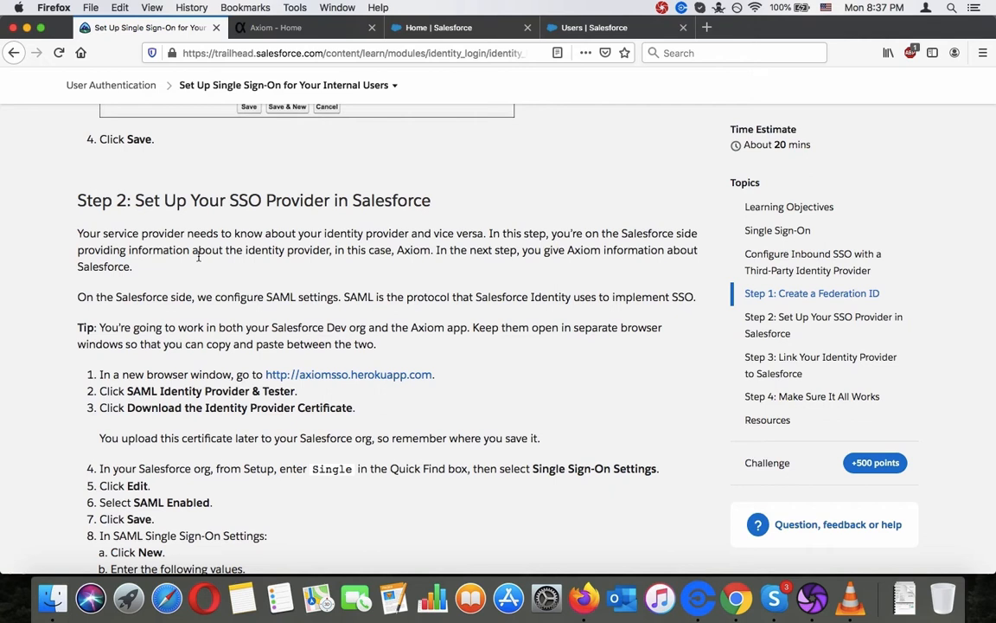
pyautogui.scroll(-2, 198, 256)
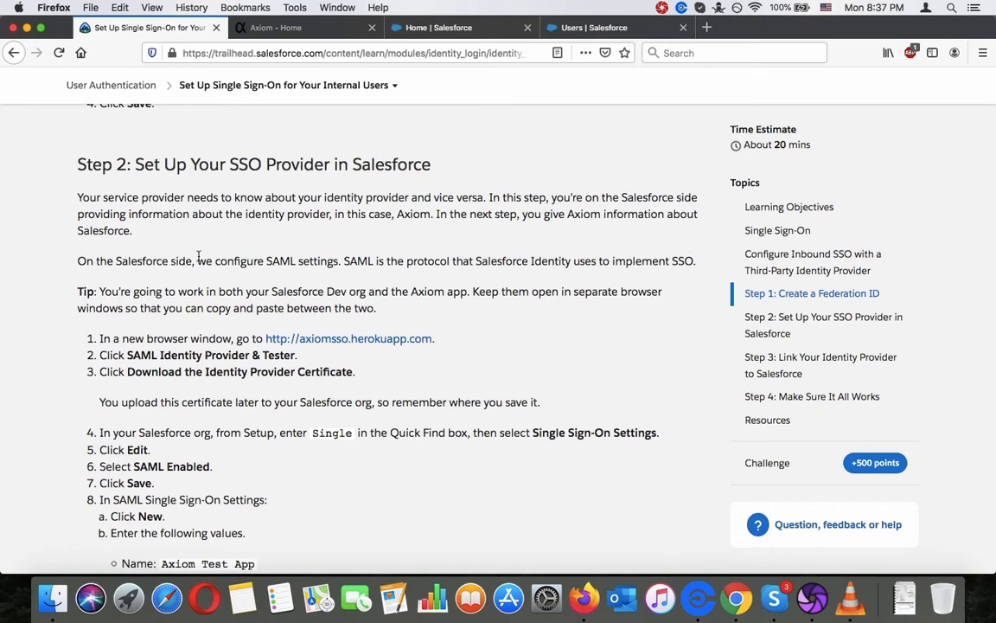
pyautogui.tripleClick(156, 301)
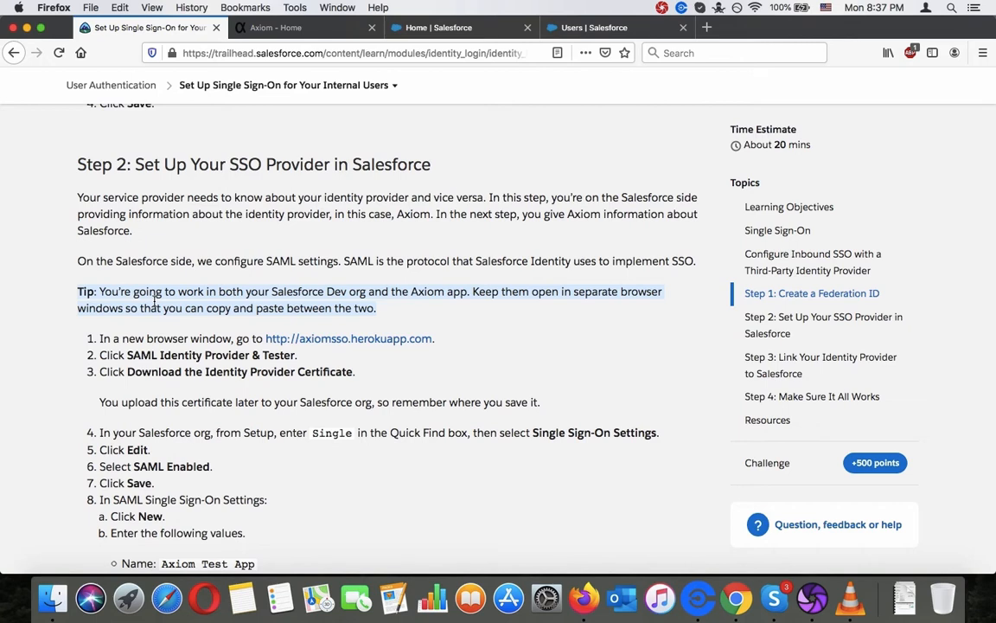
pyautogui.scroll(-2, 156, 301)
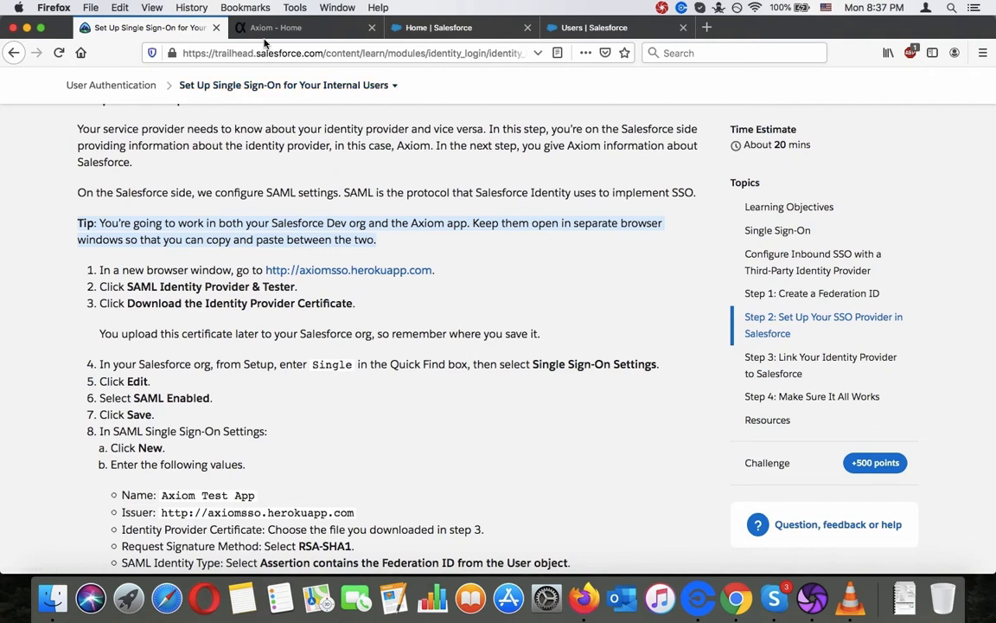
pyautogui.click(266, 28)
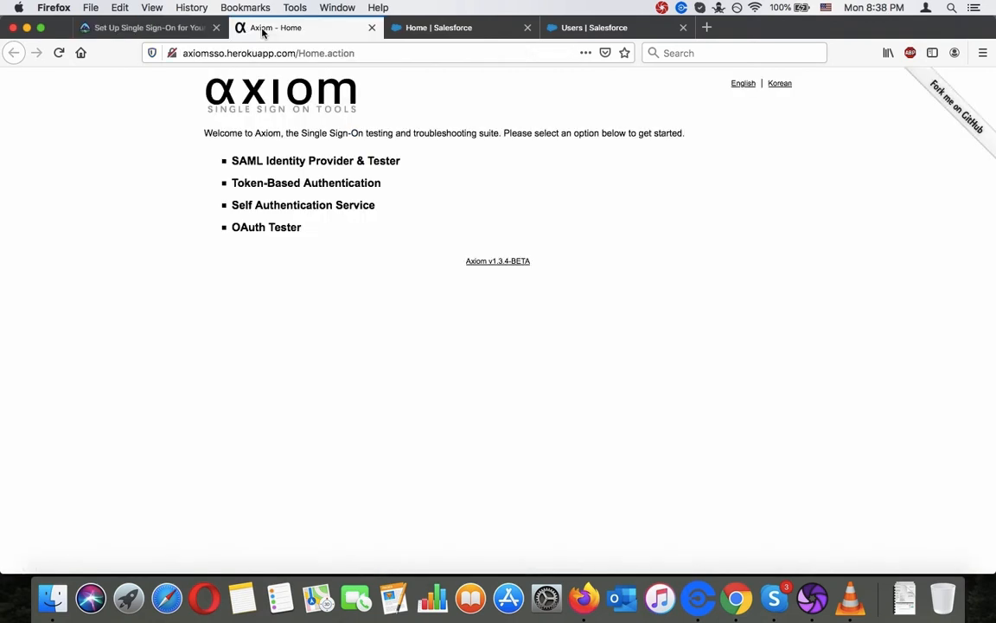
pyautogui.click(184, 30)
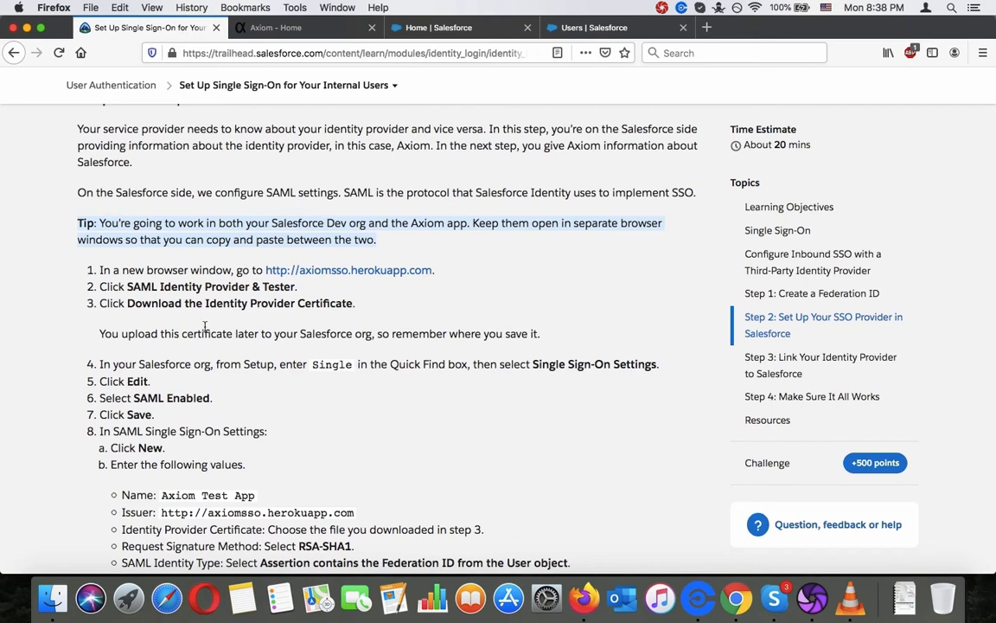
# In Axiom's SAML Identity Provider & Tester, download the Identity Provider Certificate and save the file Axiom-IdpCert.cer.
pyautogui.click(287, 32)
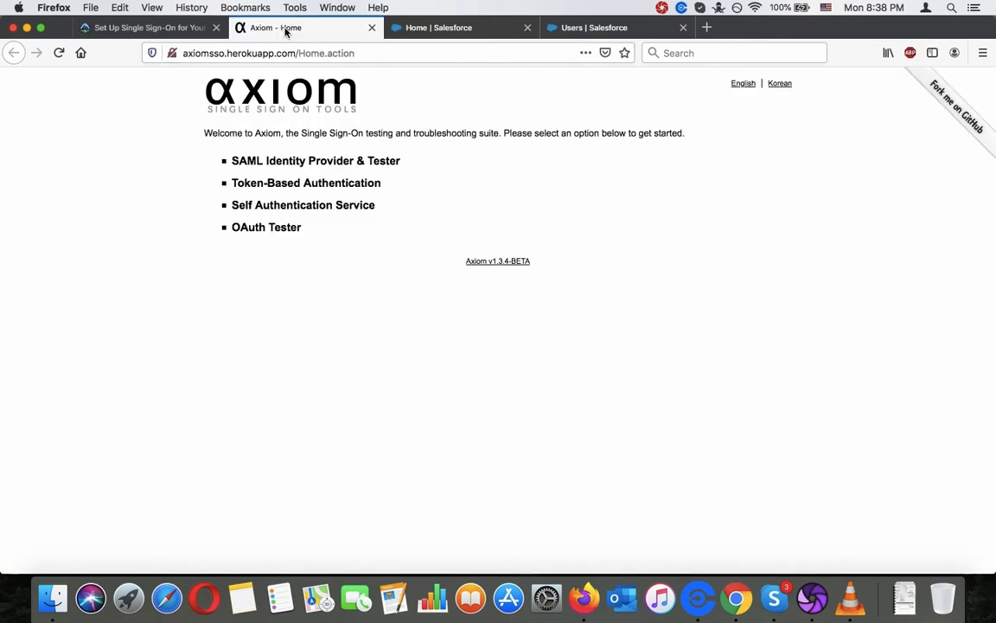
pyautogui.click(362, 162)
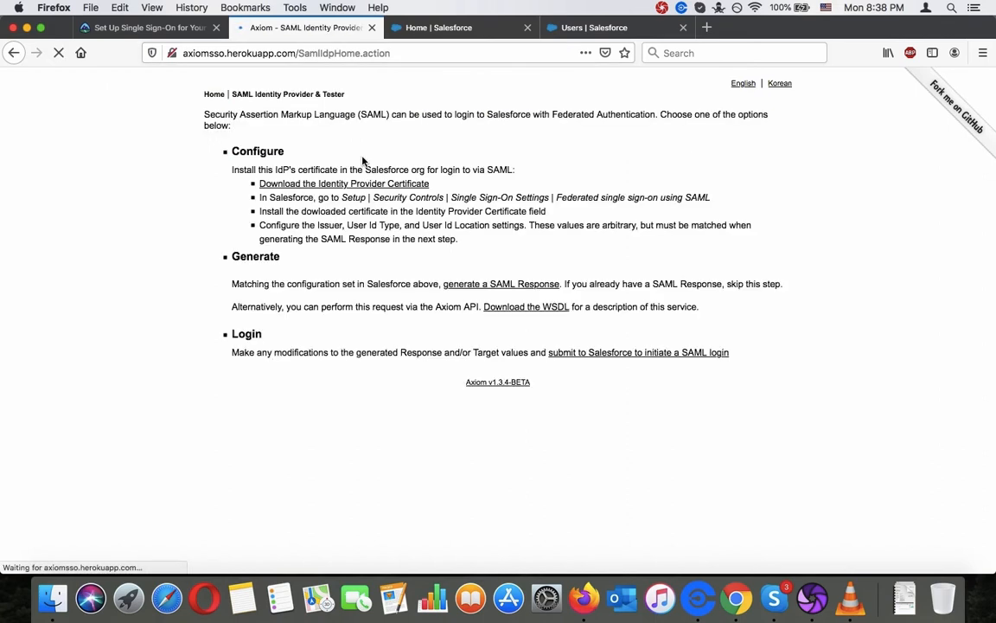
pyautogui.click(362, 216)
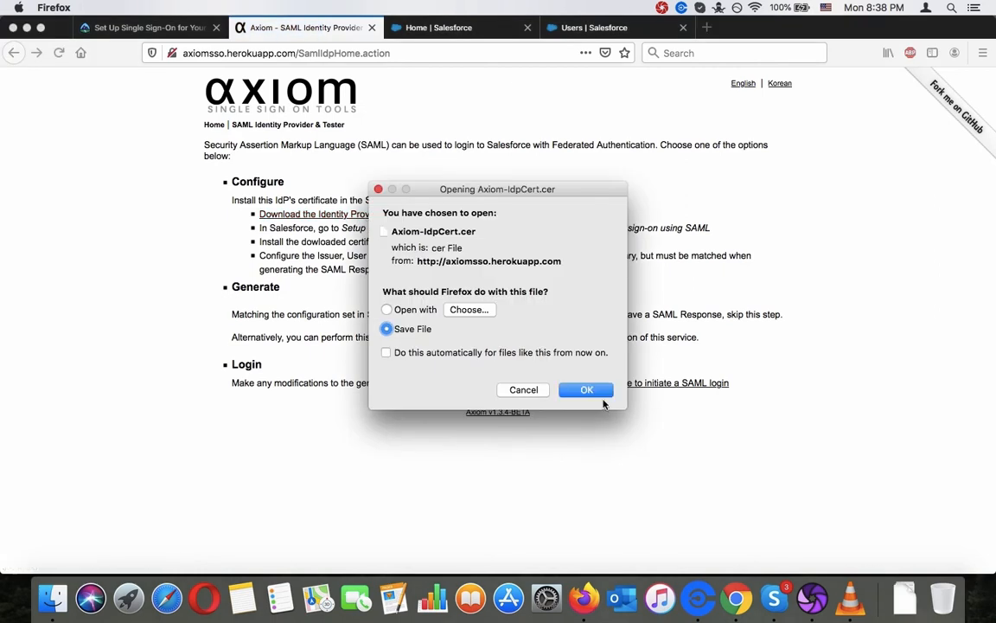
pyautogui.click(592, 391)
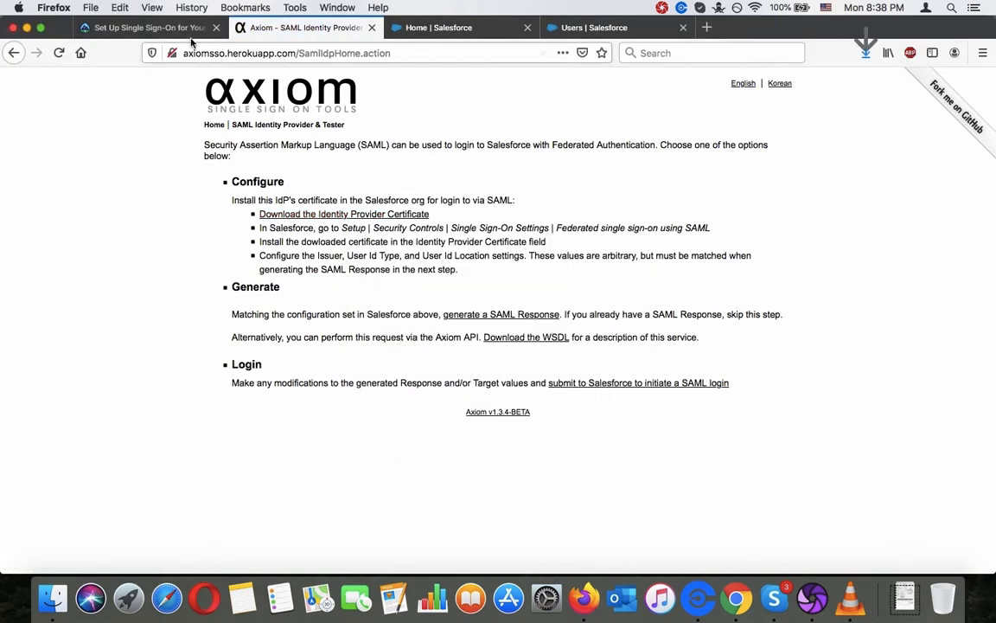
# Return to the Trailhead instructions and copy the Quick Find search term "Single" from item 4 of Step 2.
pyautogui.click(156, 27)
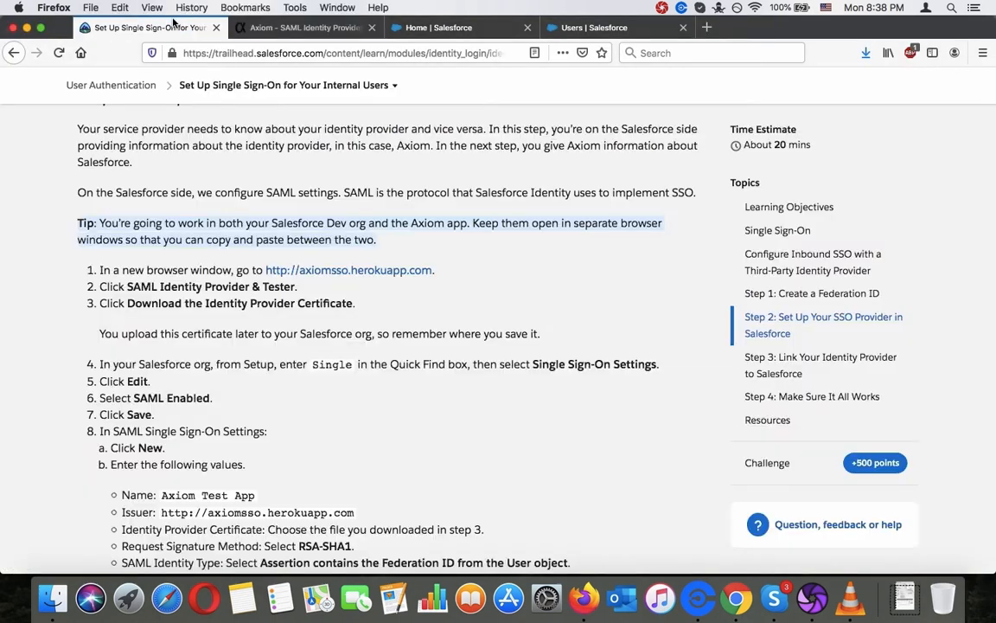
pyautogui.click(203, 270)
pyautogui.tripleClick(216, 332)
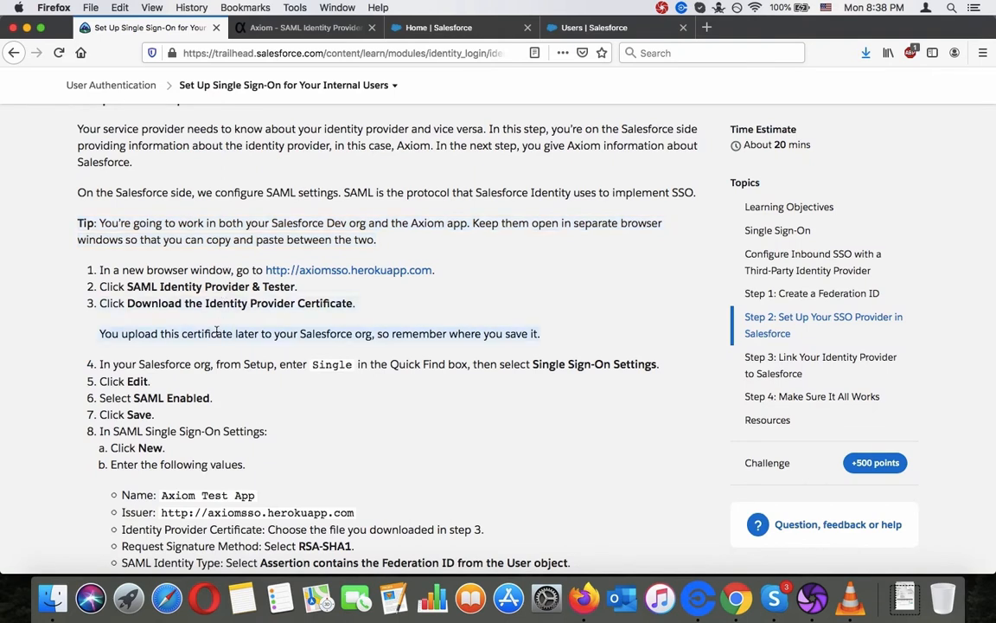
pyautogui.scroll(-1, 216, 332)
pyautogui.tripleClick(216, 334)
pyautogui.doubleClick(321, 335)
pyautogui.rightClick(321, 335)
pyautogui.click(333, 342)
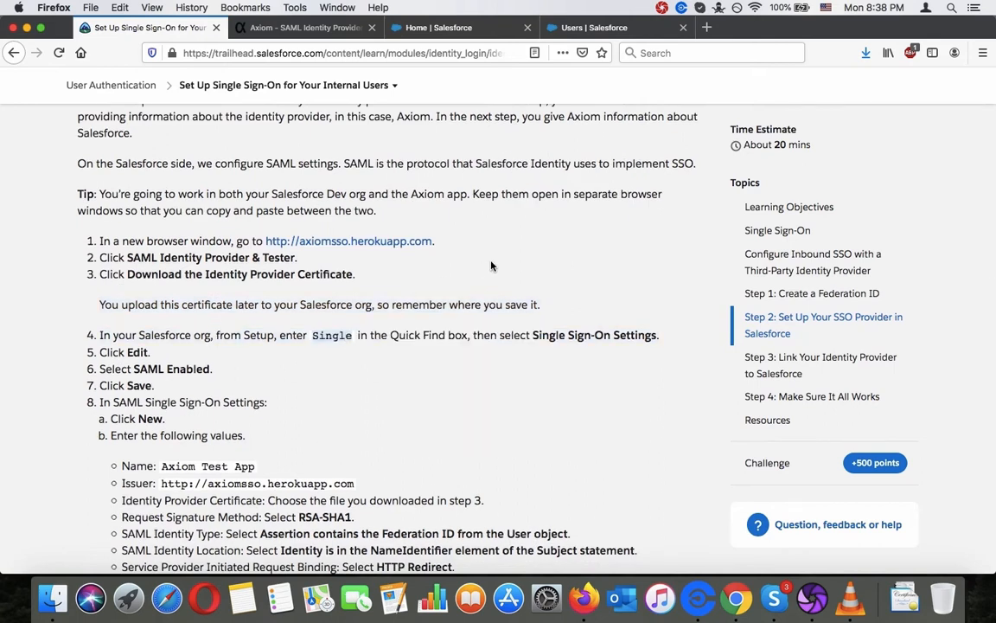
# Search Salesforce Setup for the copied term "Single" and open Single Sign-On Settings.
pyautogui.click(569, 28)
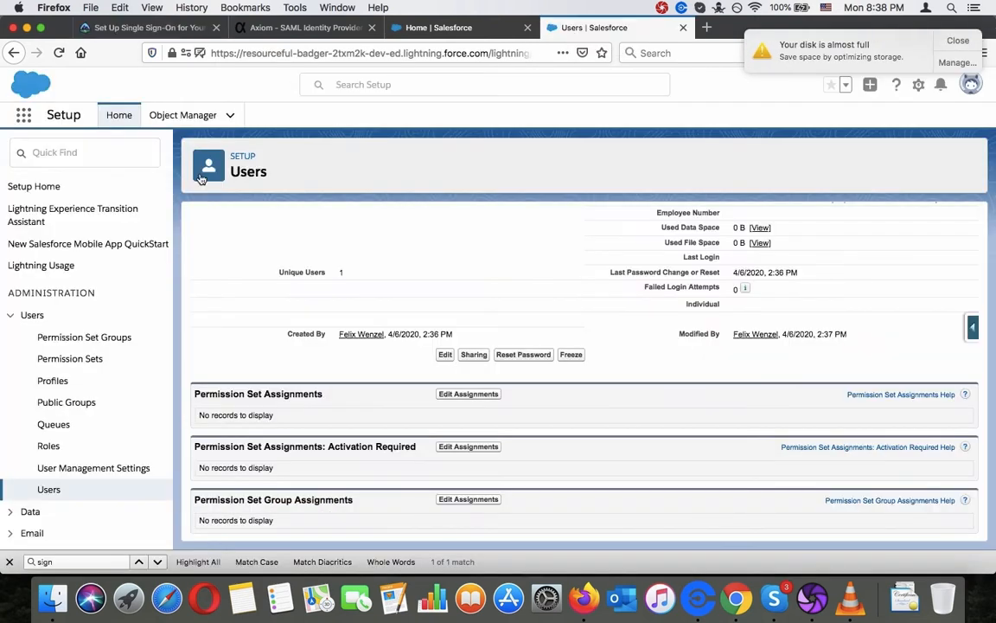
pyautogui.click(79, 155)
pyautogui.press('super+v')
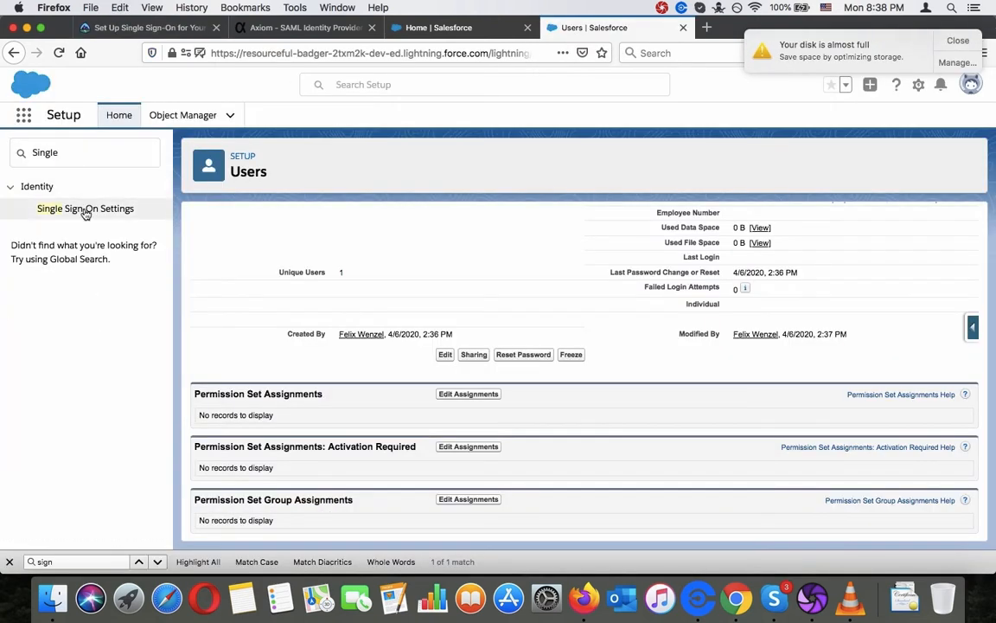
pyautogui.click(86, 211)
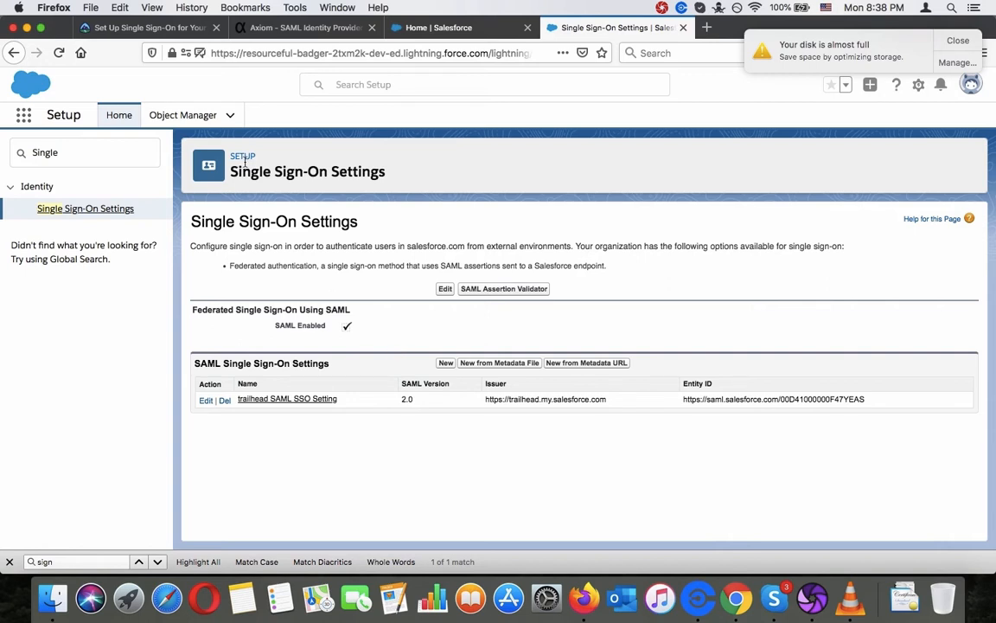
# Following the Trailhead instructions, open the federated single sign-on settings for editing and check the SAML Enabled option.
pyautogui.click(151, 27)
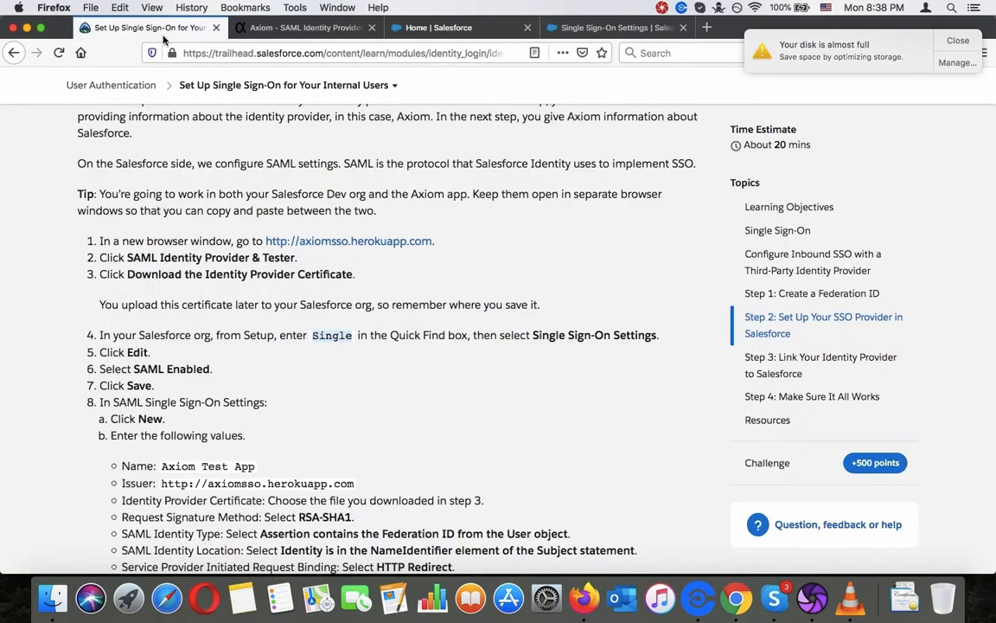
pyautogui.scroll(-3, 210, 194)
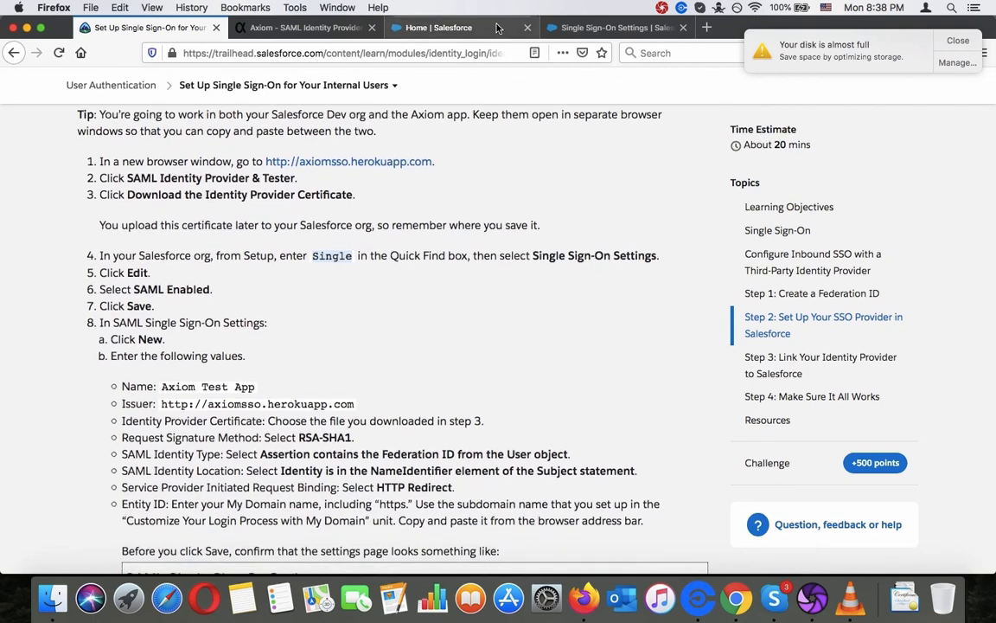
pyautogui.click(576, 29)
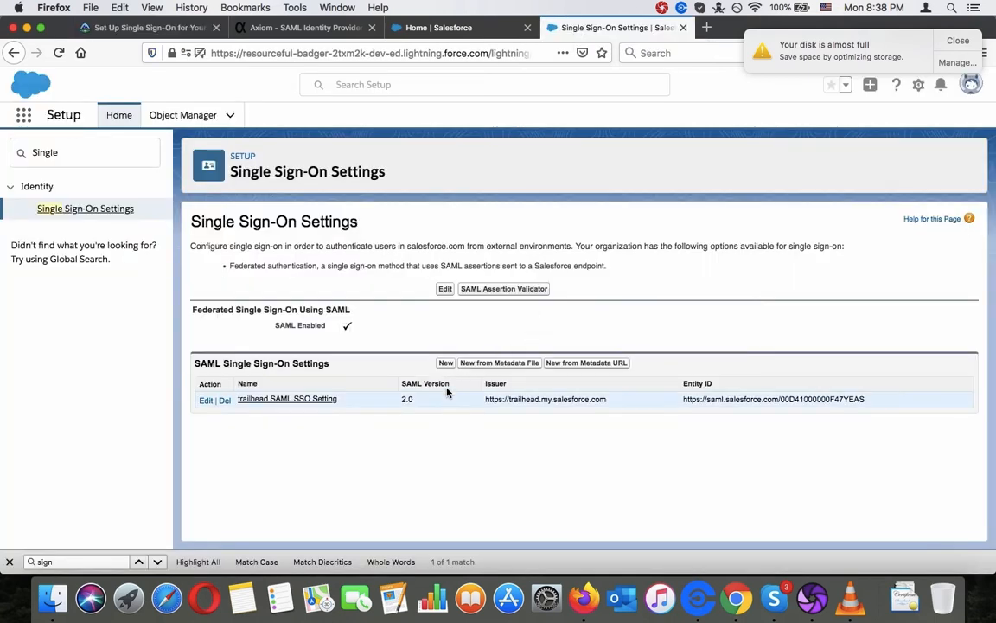
pyautogui.click(447, 289)
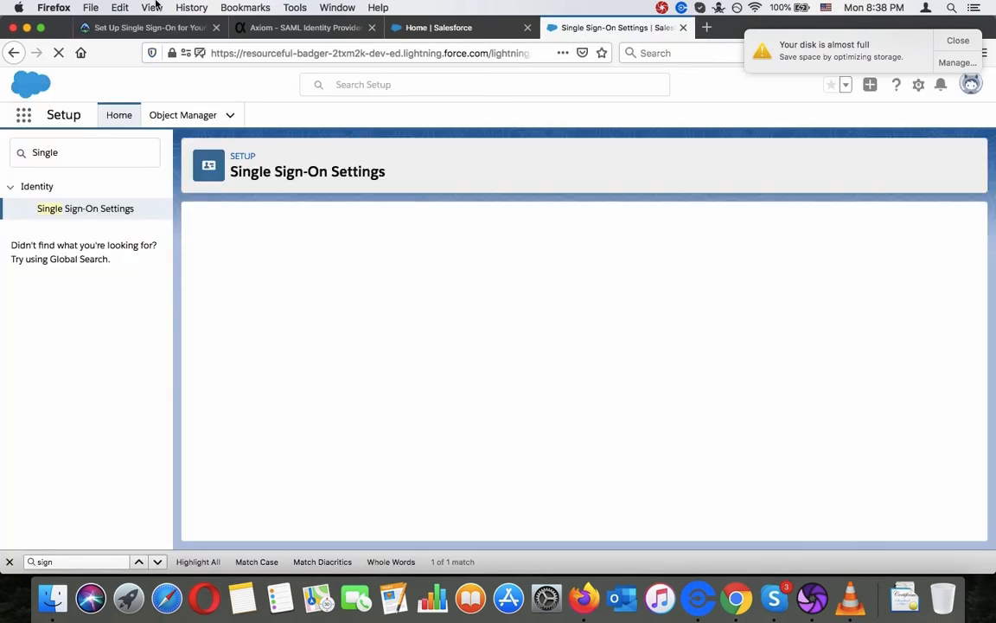
pyautogui.click(158, 27)
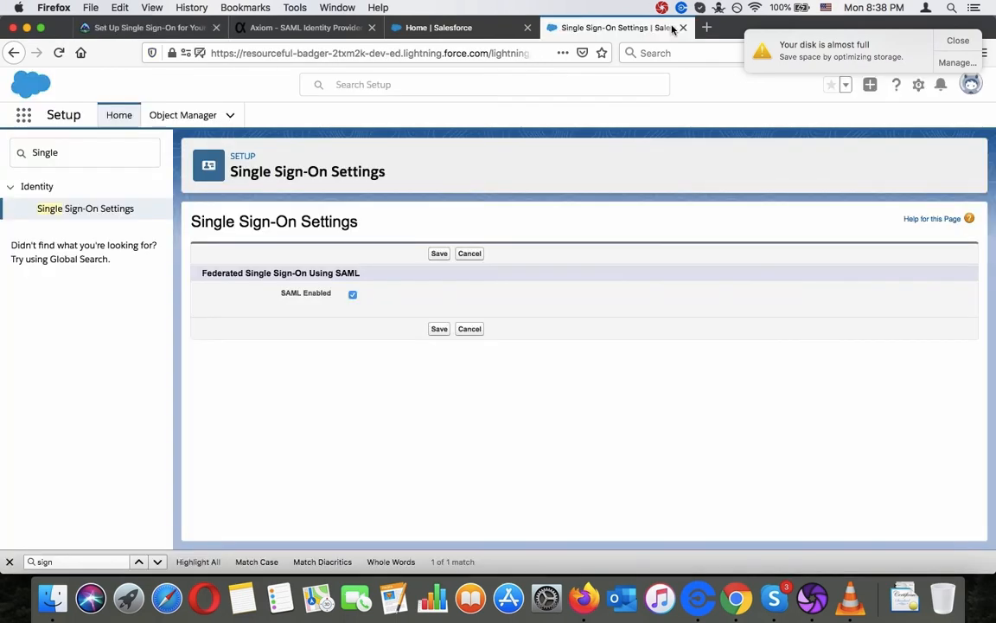
pyautogui.click(606, 28)
# Consult item 8 of the Step 2 instructions and start a new SAML Single Sign-On setting in Salesforce.
pyautogui.click(103, 27)
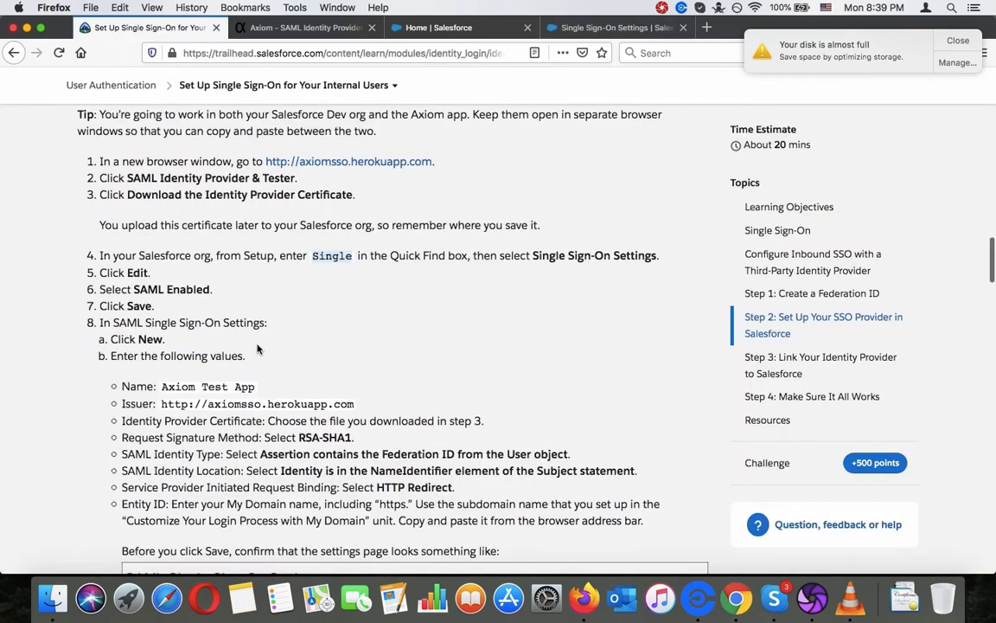
pyautogui.scroll(-2, 257, 349)
pyautogui.tripleClick(174, 288)
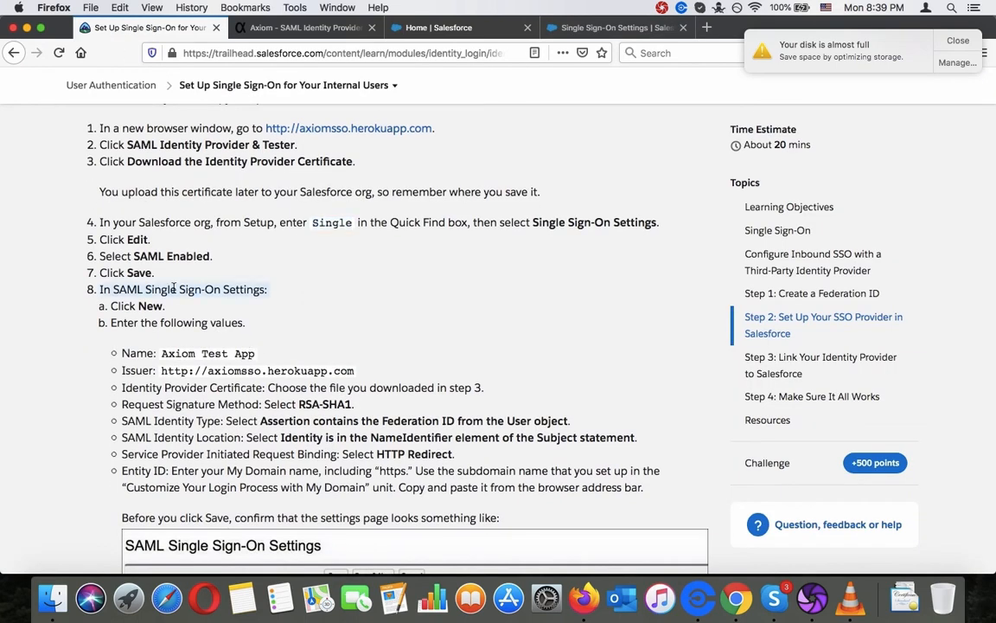
pyautogui.click(149, 305)
pyautogui.scroll(-3, 319, 289)
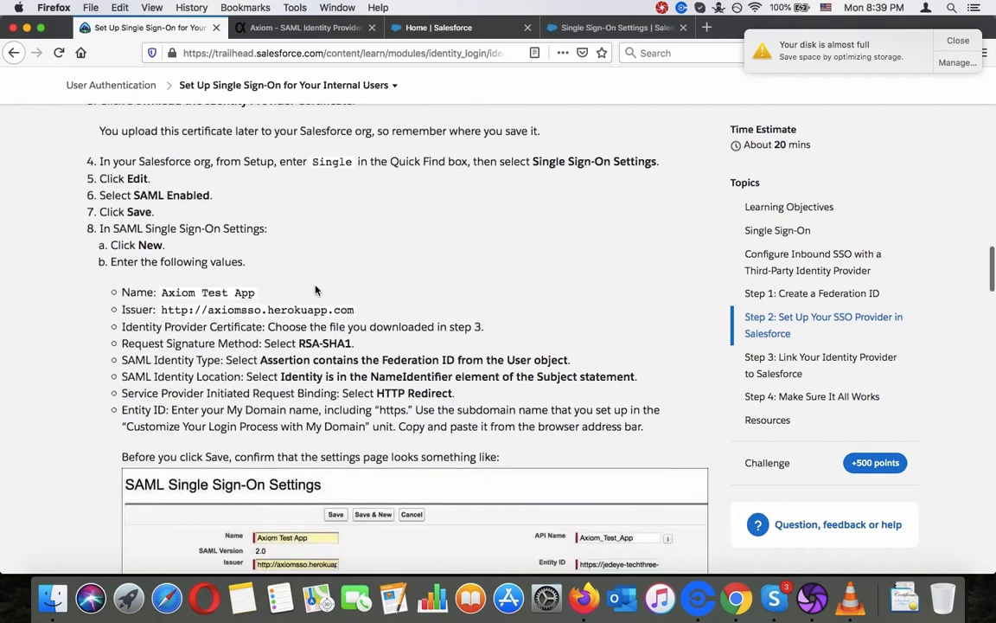
pyautogui.click(611, 23)
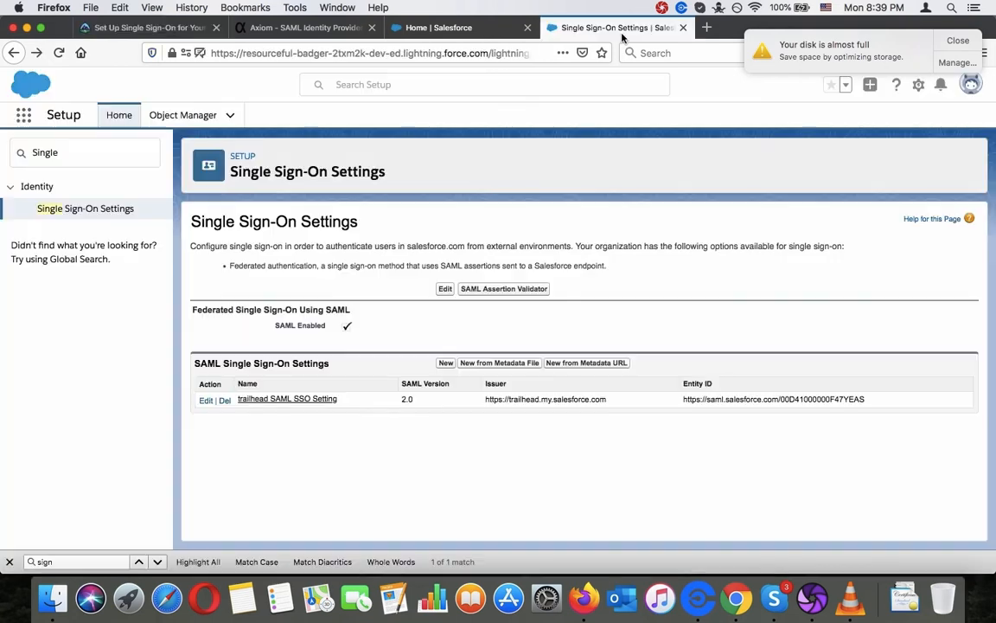
pyautogui.click(442, 363)
# Copy the name "Axiom Test App" from the Trailhead instructions and enter it as the Name of the new SAML setting.
pyautogui.click(143, 29)
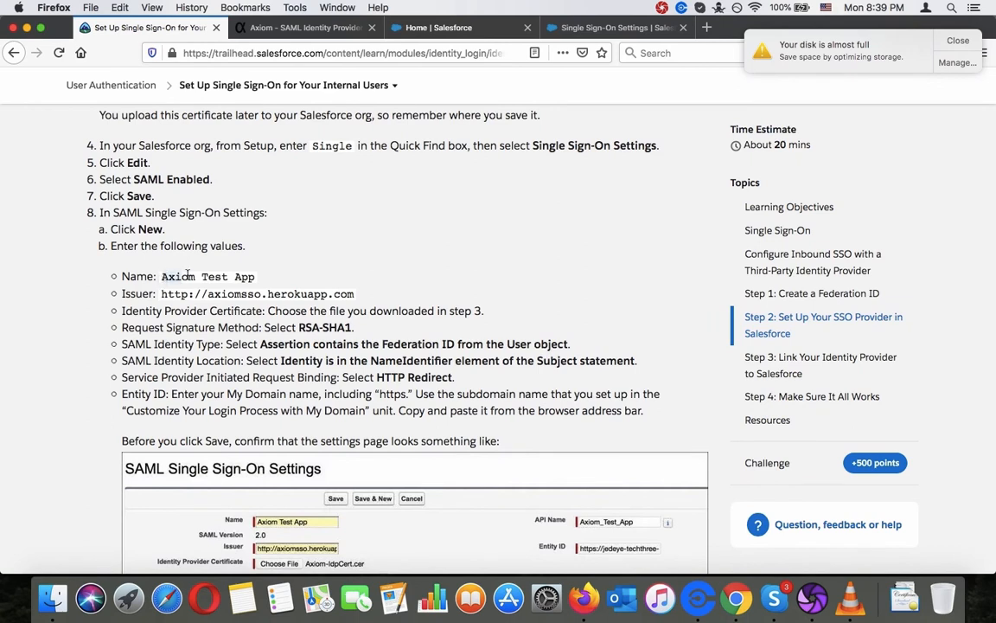
pyautogui.moveTo(161, 276); pyautogui.dragTo(249, 275)
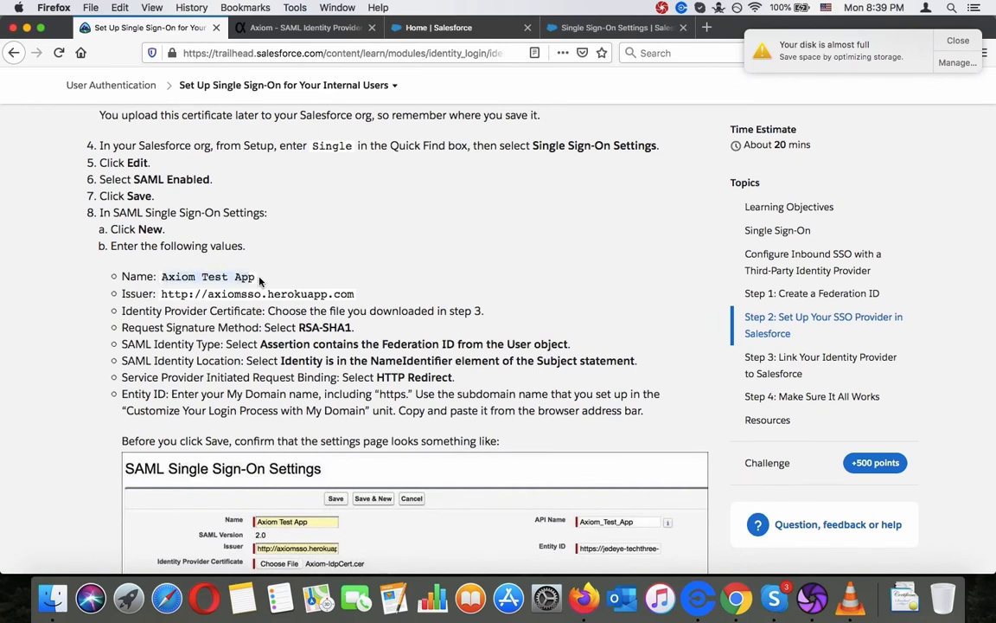
pyautogui.press('super+c')
pyautogui.click(614, 27)
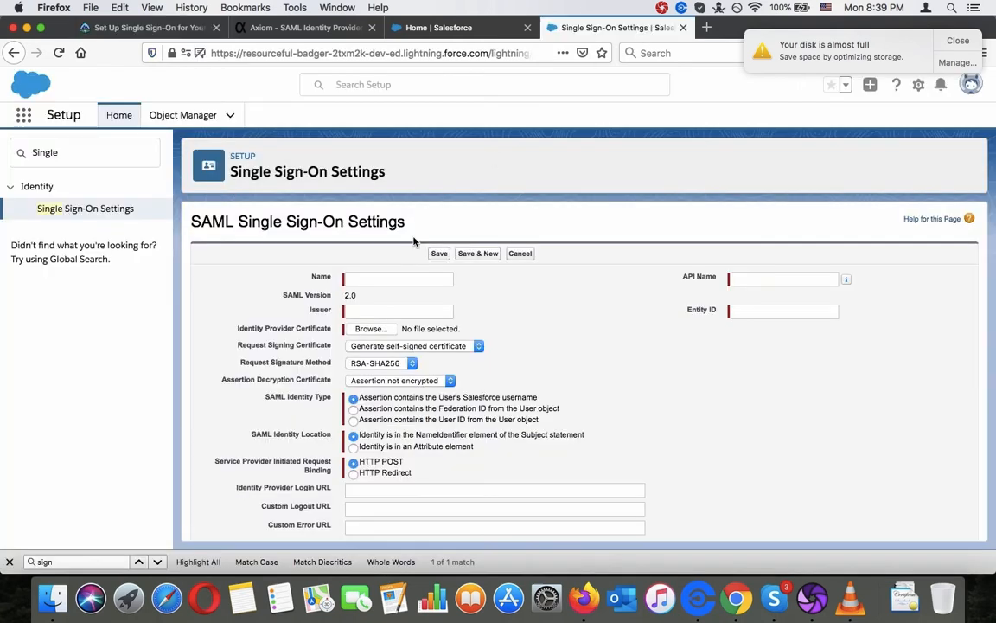
pyautogui.click(384, 280)
pyautogui.press('super+v')
pyautogui.click(426, 315)
pyautogui.click(146, 26)
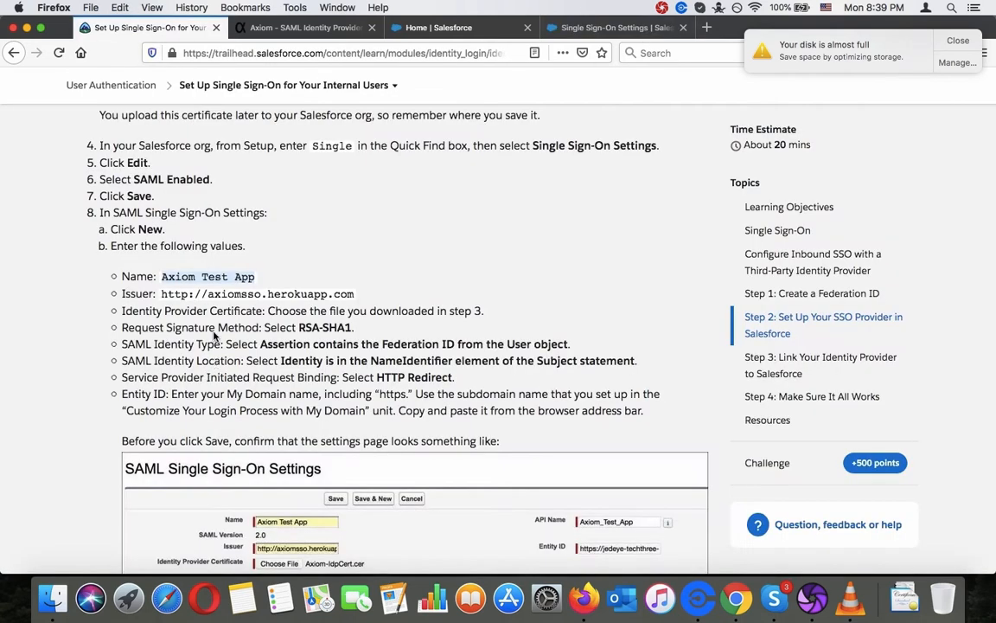
pyautogui.moveTo(161, 294); pyautogui.dragTo(355, 294)
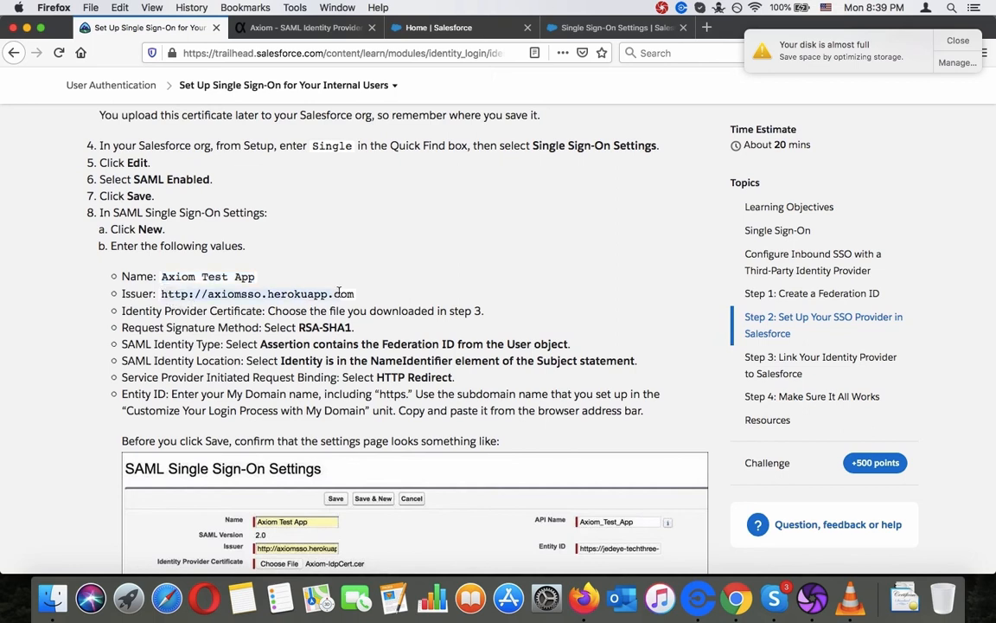
pyautogui.press('super+c')
# Paste the copied URL as the Issuer of the SAML setting and choose Axiom-IdpCert.cer as the Identity Provider Certificate.
pyautogui.click(572, 27)
pyautogui.scroll(-3, 469, 324)
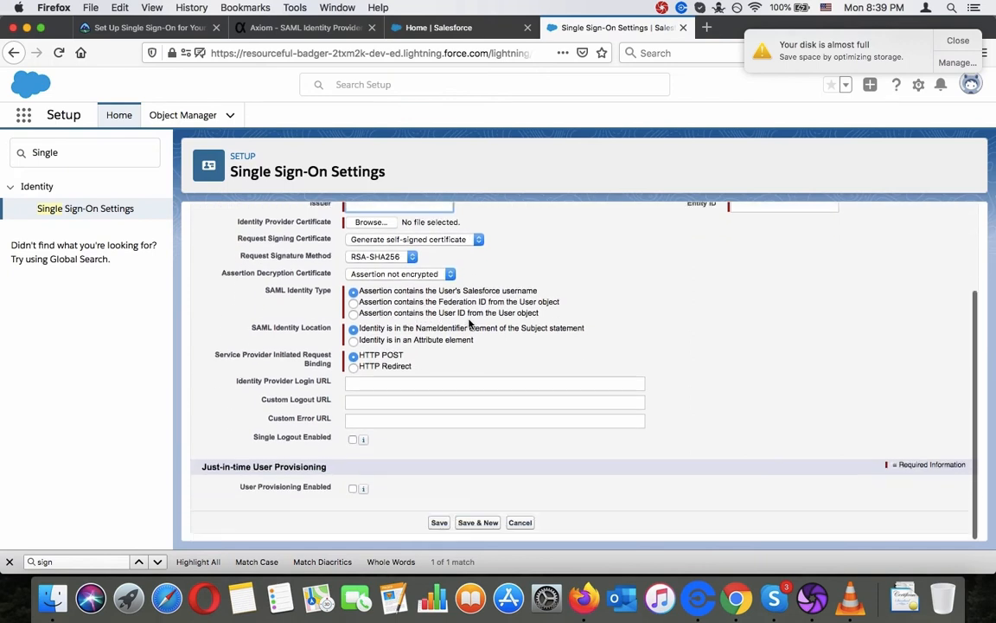
pyautogui.scroll(3, 469, 324)
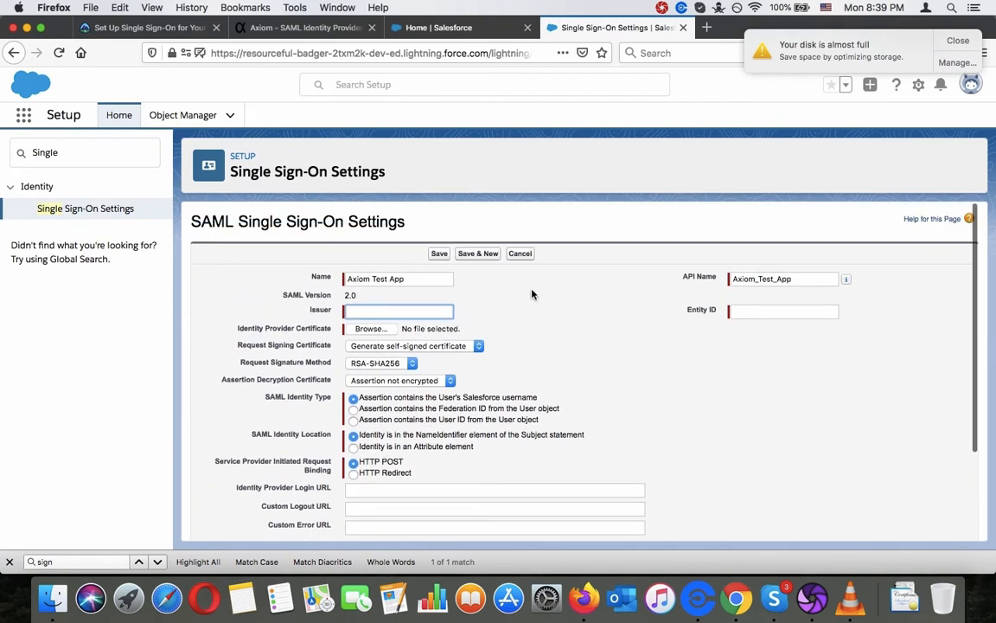
pyautogui.scroll(-3, 533, 295)
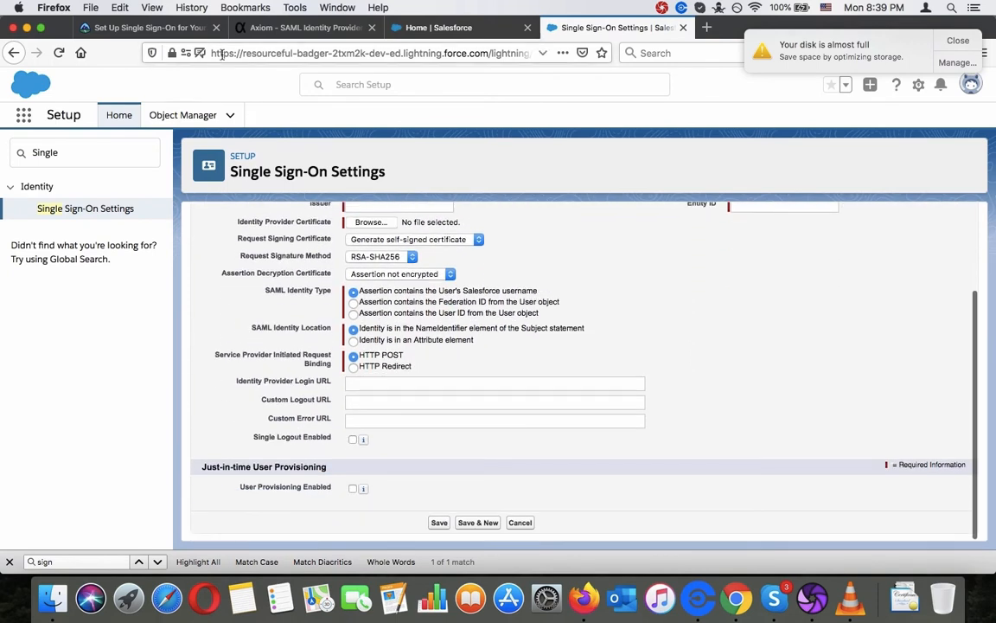
pyautogui.click(402, 383)
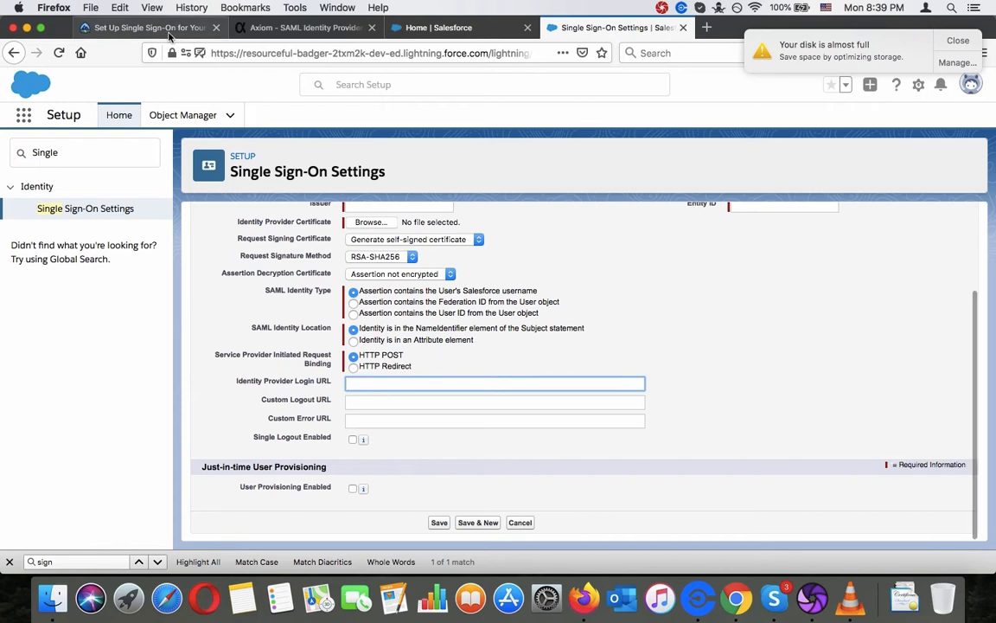
pyautogui.click(147, 28)
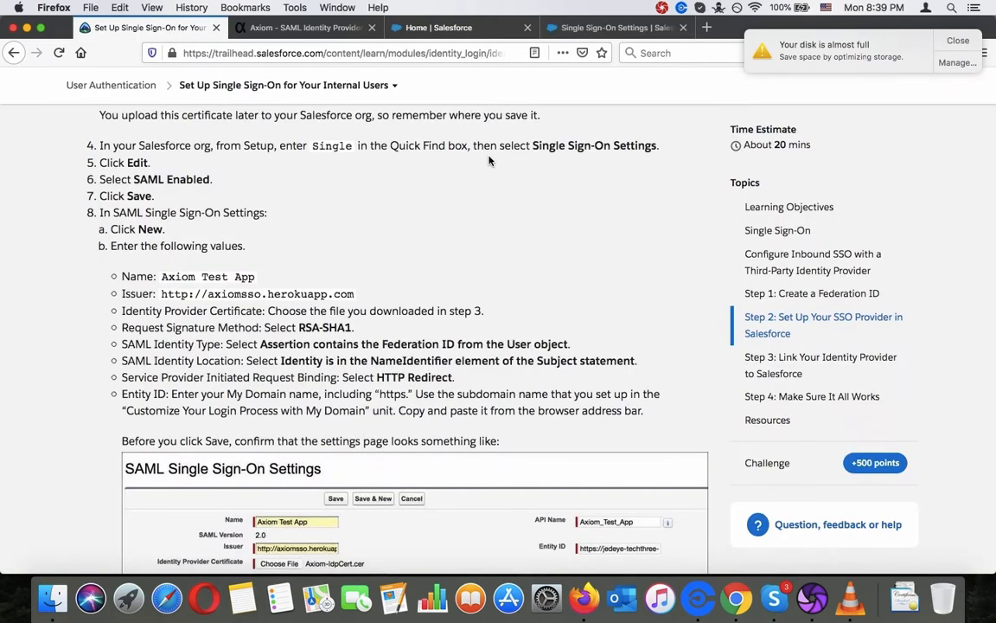
pyautogui.click(611, 30)
pyautogui.scroll(3, 567, 237)
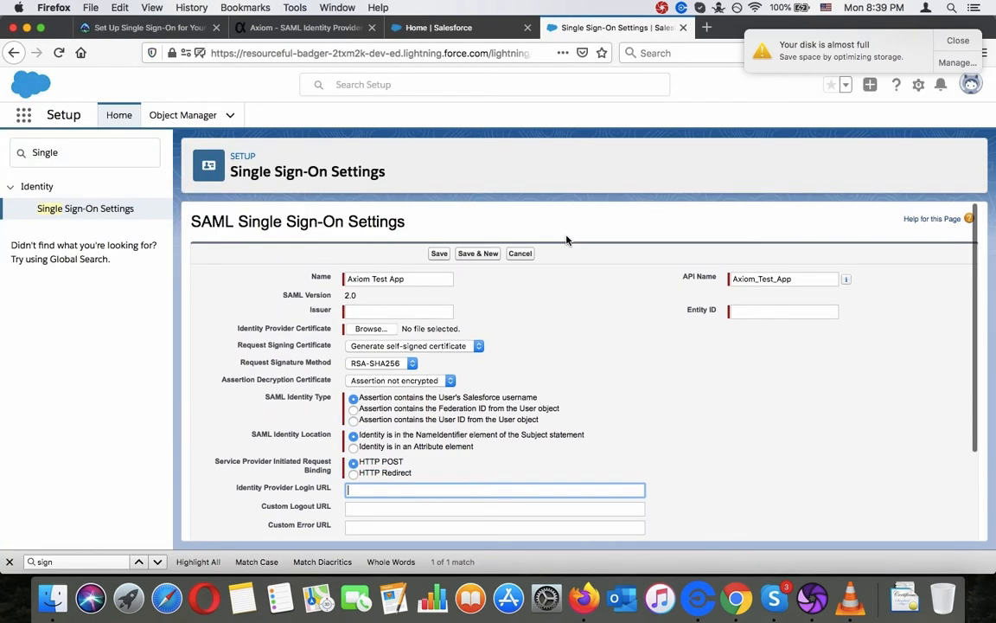
pyautogui.click(442, 310)
pyautogui.press('super+v')
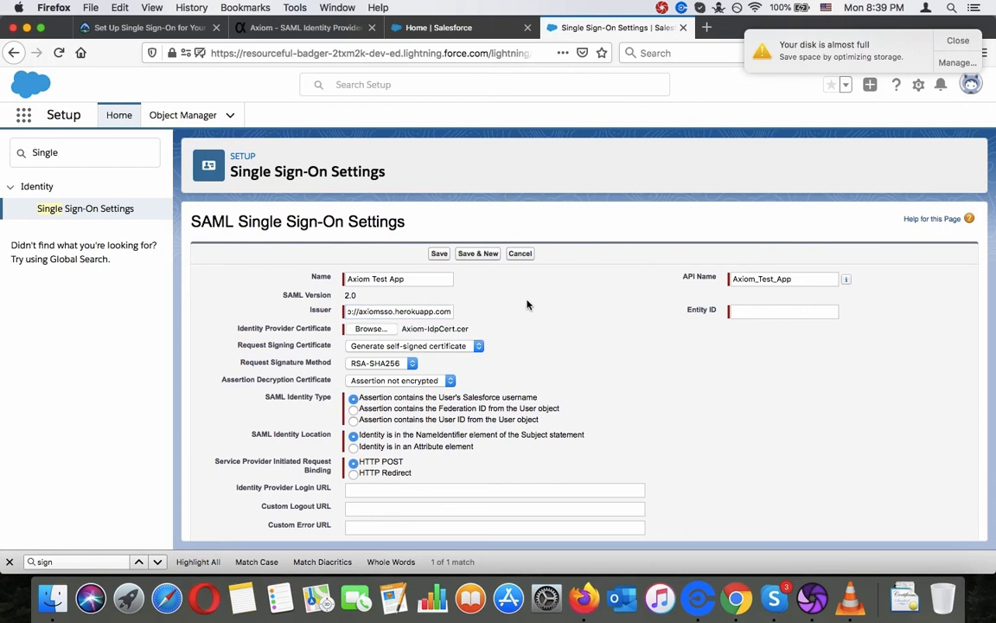
pyautogui.click(12, 562)
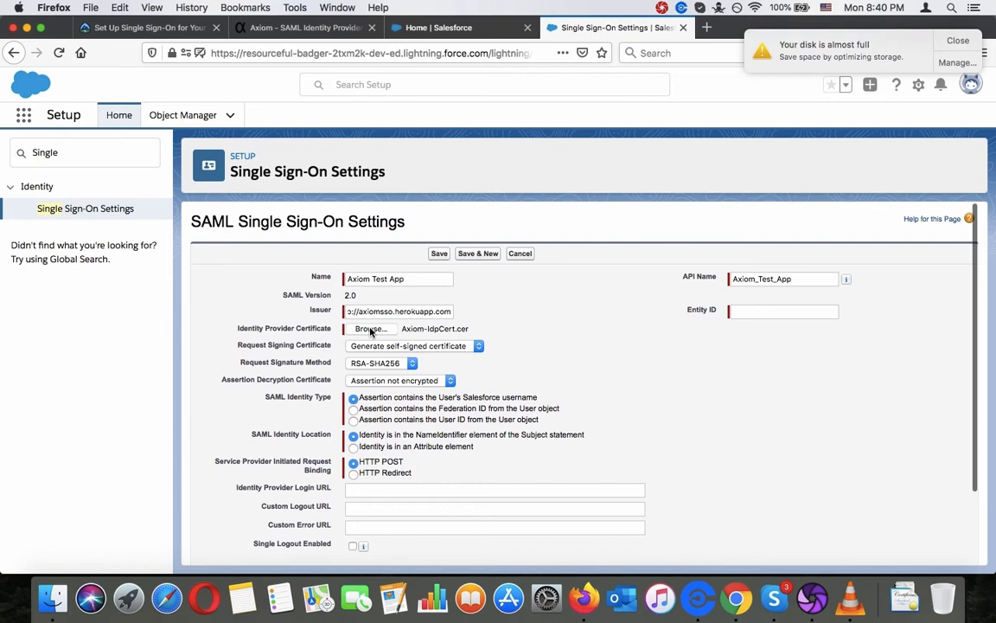
# Consult the Trailhead instruction for the Request Signature Method and set it to RSA-SHA1 in the SAML setting.
pyautogui.scroll(-2, 558, 330)
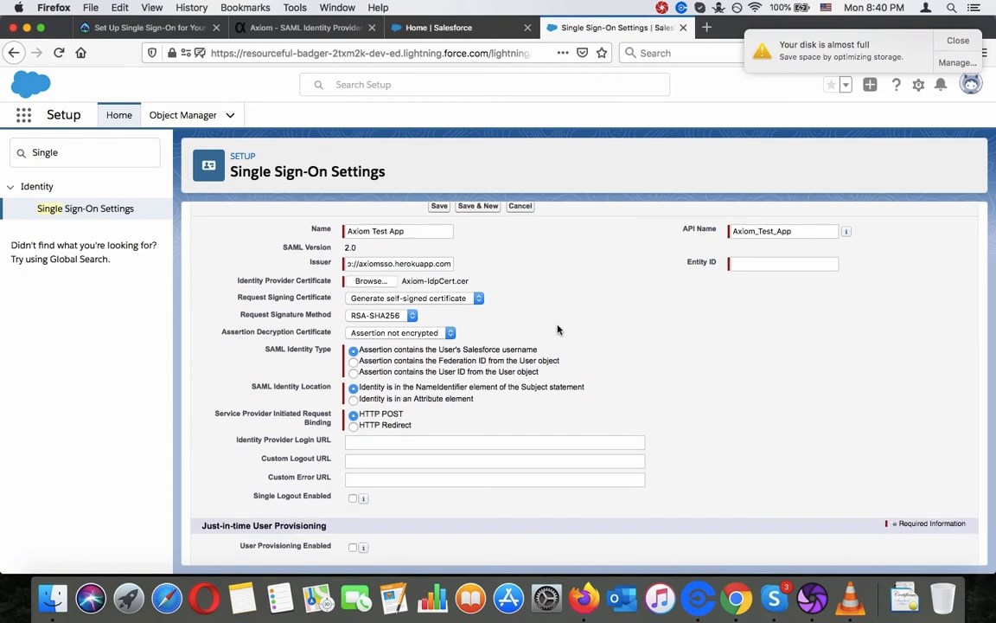
pyautogui.click(164, 27)
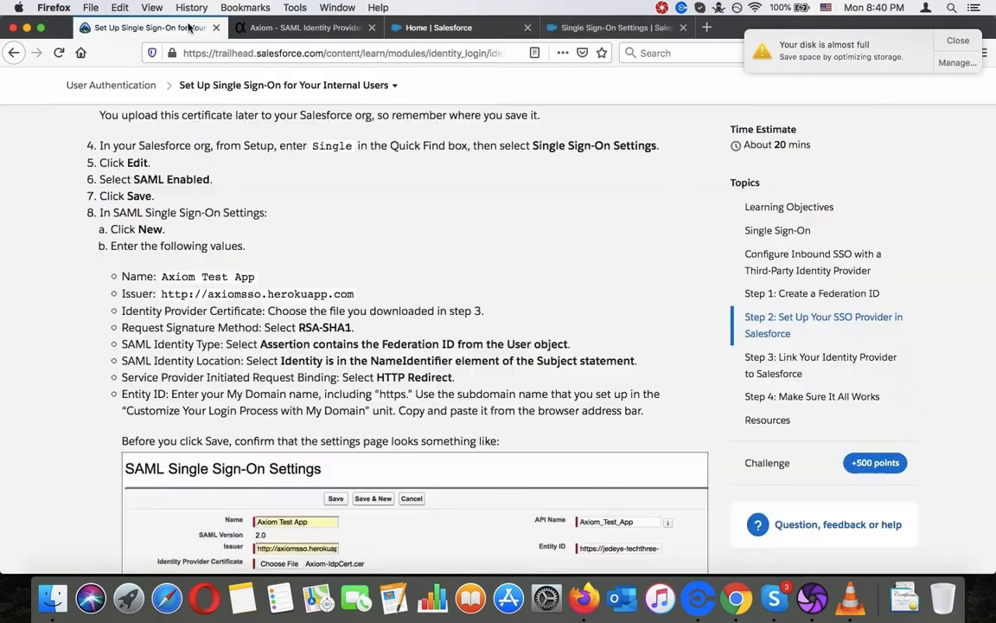
pyautogui.tripleClick(289, 323)
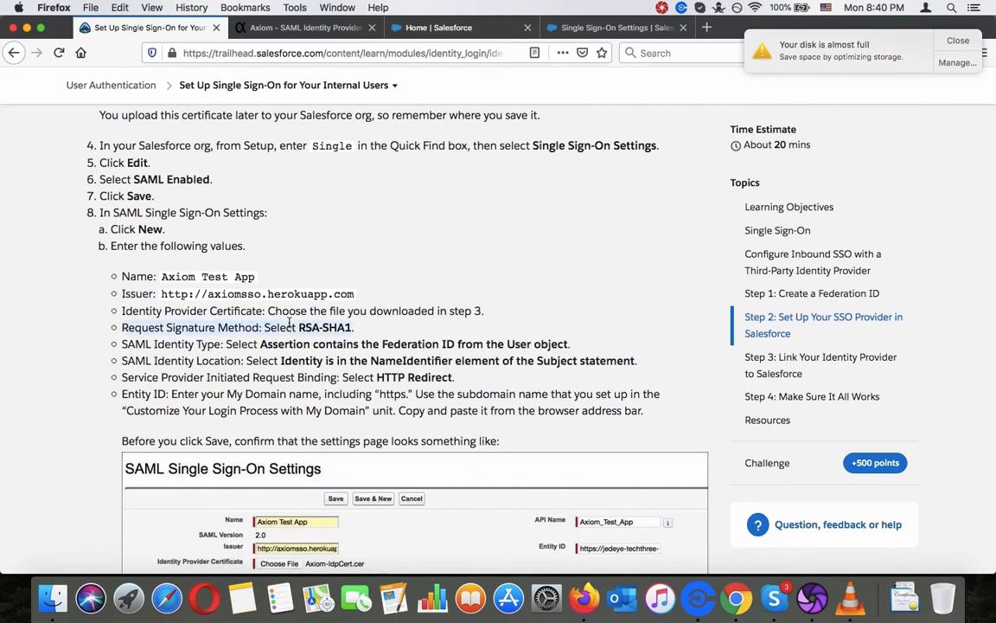
pyautogui.click(597, 30)
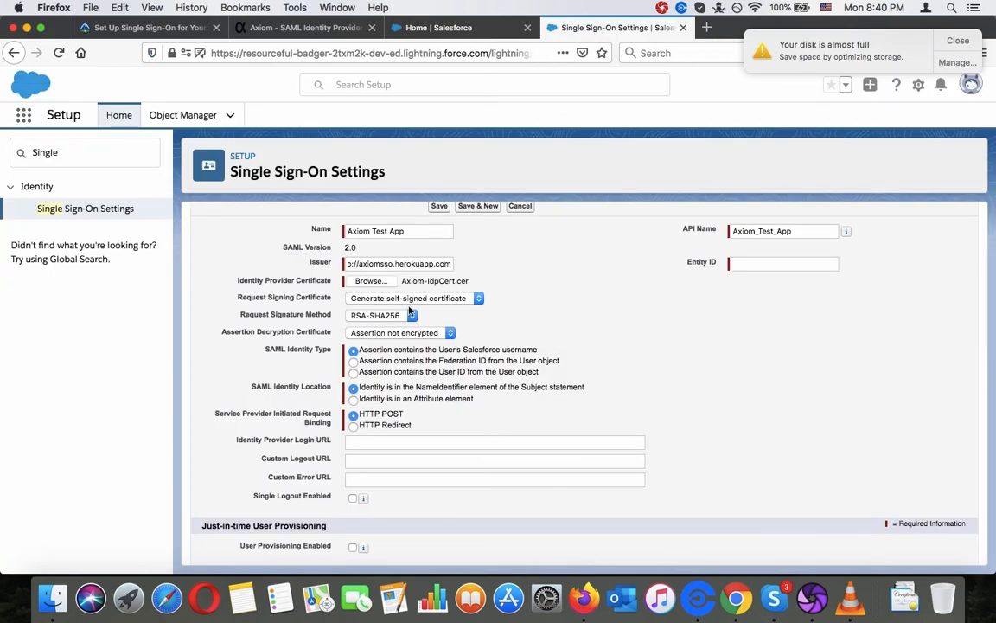
pyautogui.click(394, 315)
pyautogui.click(397, 308)
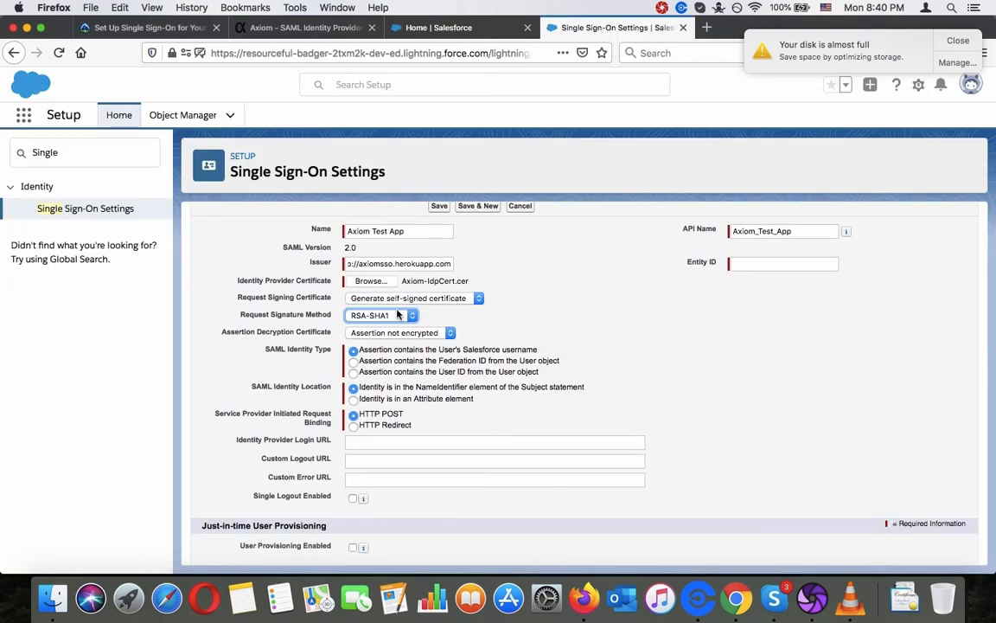
# Consult the SAML Identity Type instruction and select "Assertion contains the User ID from the User object" in the SAML setting.
pyautogui.click(154, 28)
pyautogui.click(296, 315)
pyautogui.tripleClick(329, 344)
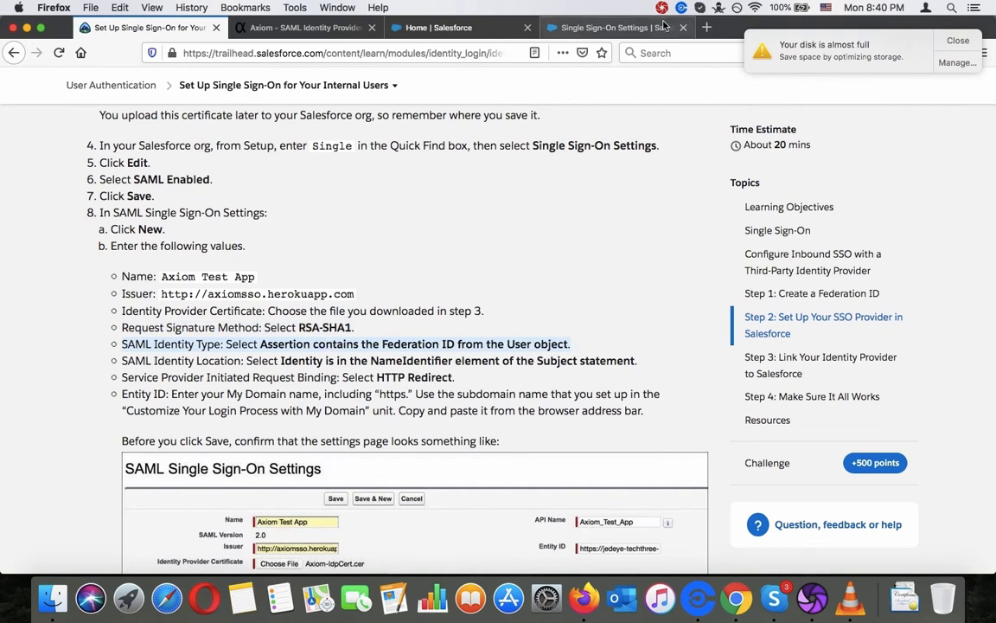
pyautogui.click(629, 37)
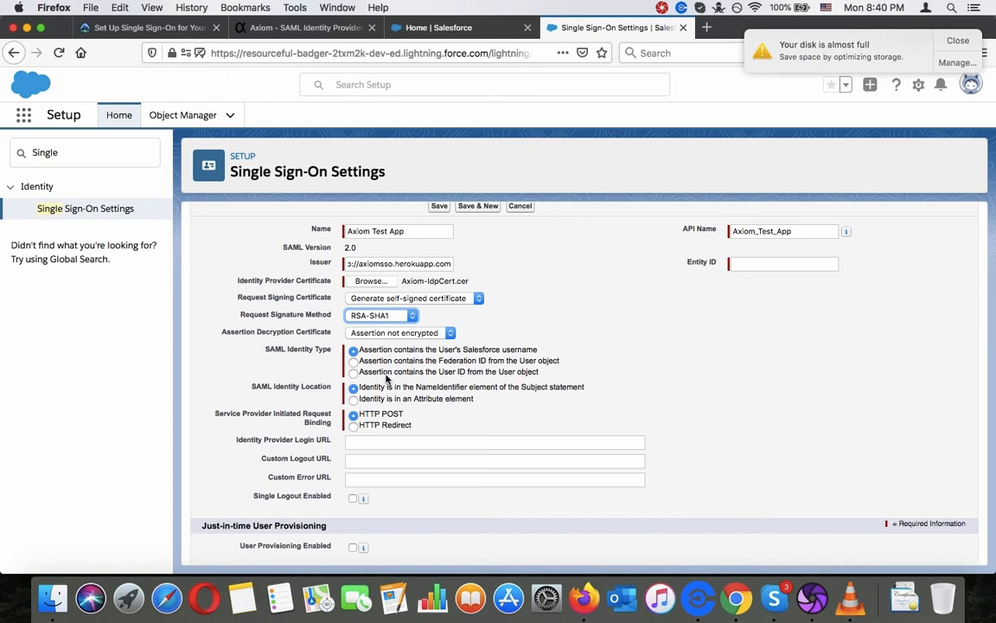
pyautogui.click(353, 372)
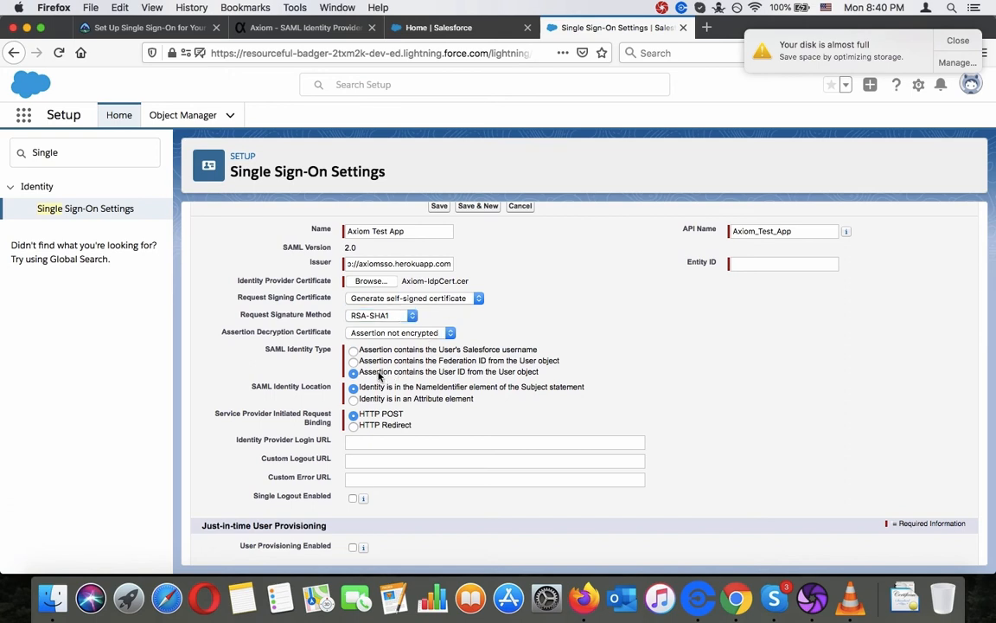
# Check the SAML Identity Location against the instructions and set the Service Provider Initiated Request Binding to HTTP Redirect.
pyautogui.click(143, 28)
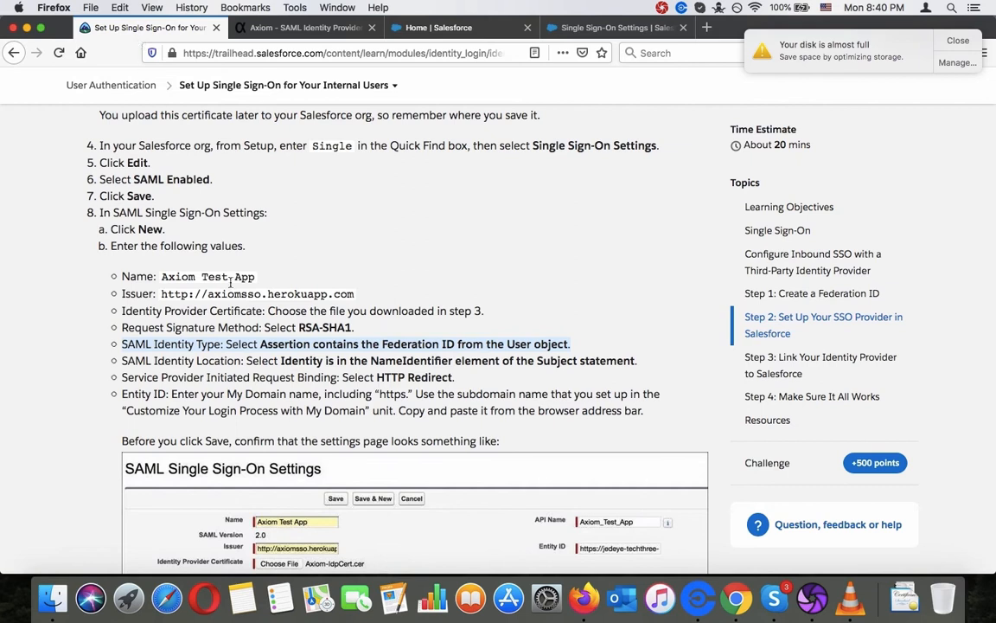
pyautogui.tripleClick(212, 361)
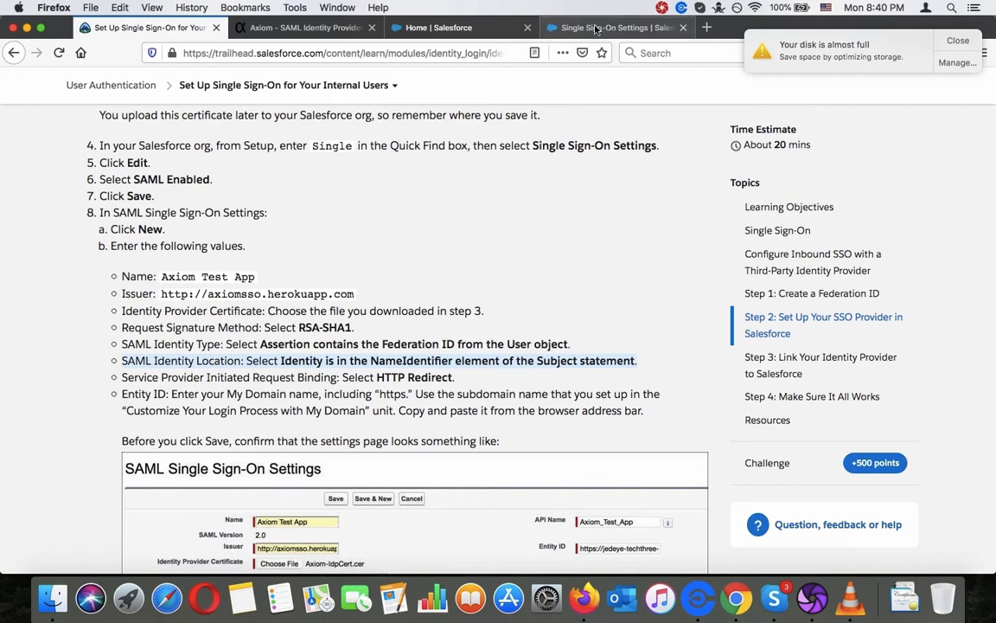
pyautogui.click(538, 26)
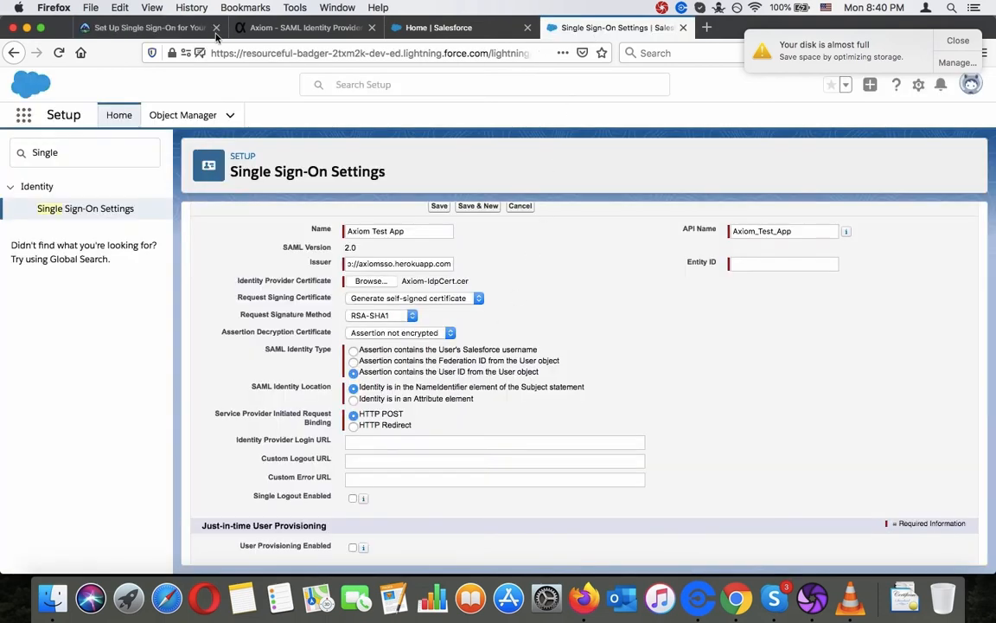
pyautogui.click(167, 31)
pyautogui.tripleClick(212, 378)
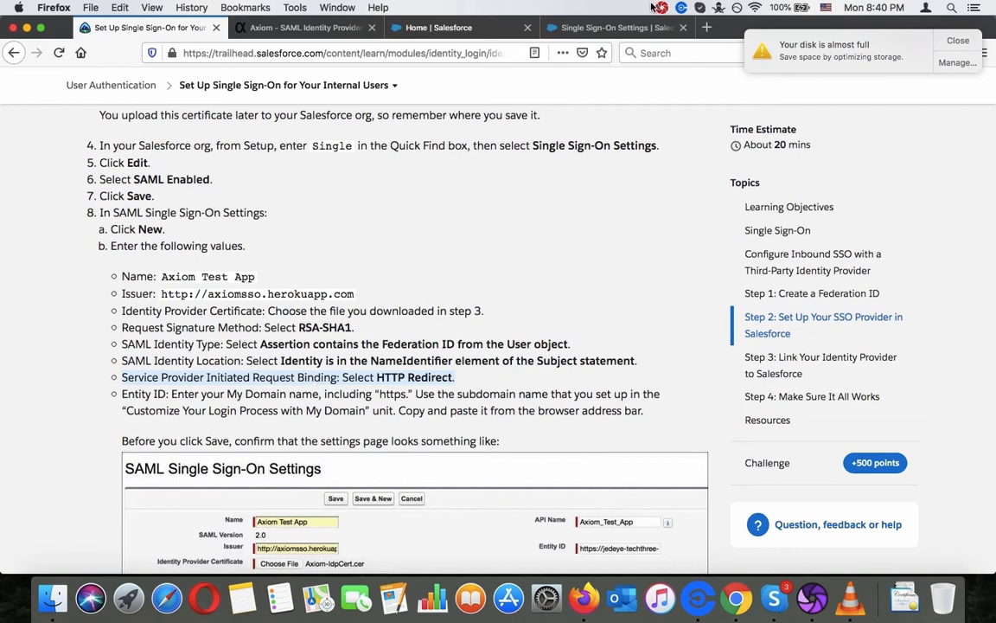
pyautogui.click(628, 27)
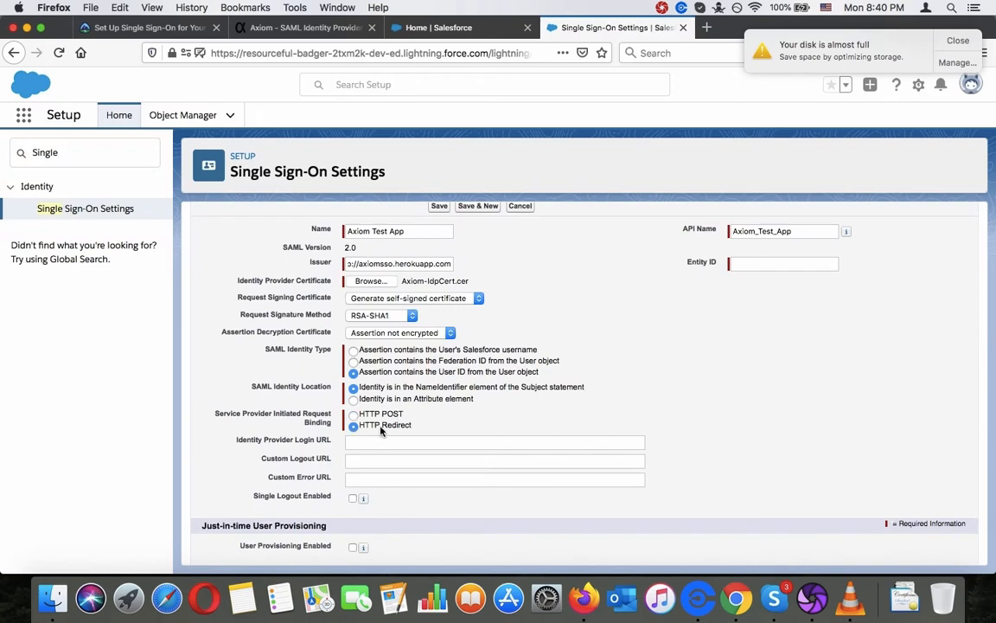
pyautogui.click(164, 28)
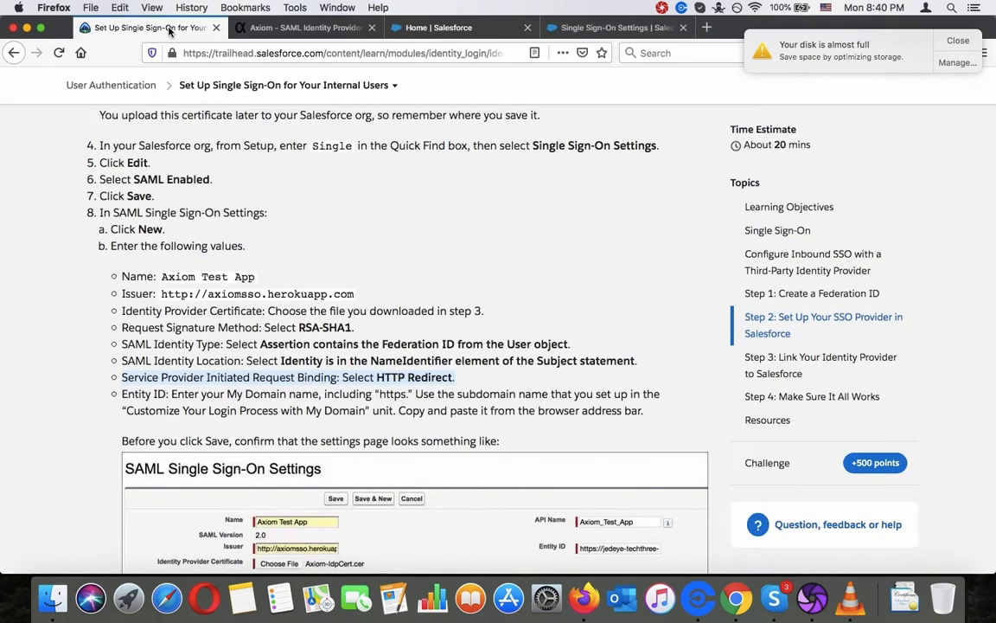
pyautogui.click(301, 395)
pyautogui.tripleClick(301, 395)
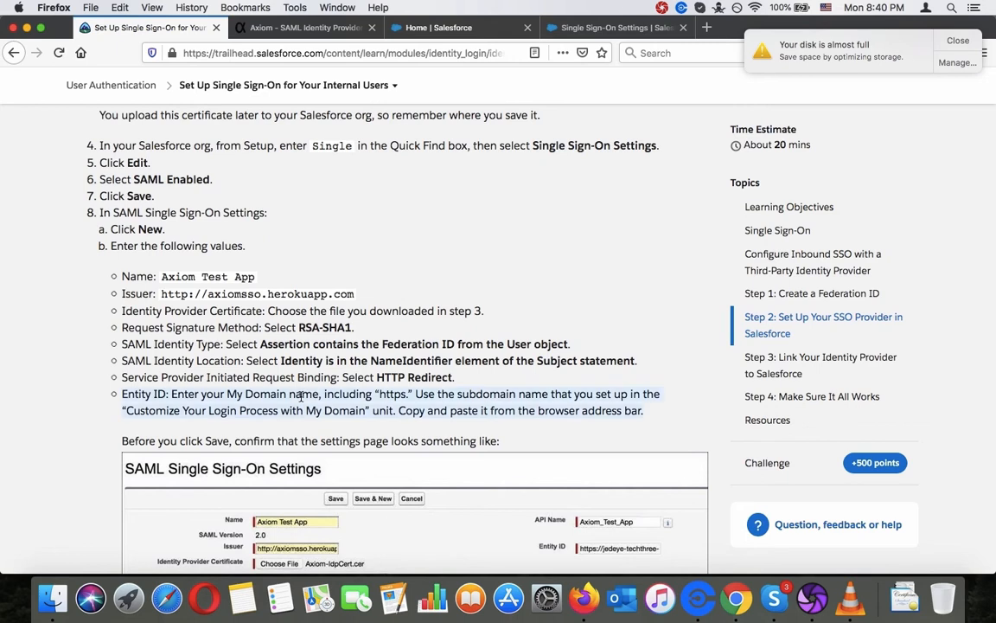
pyautogui.click(614, 28)
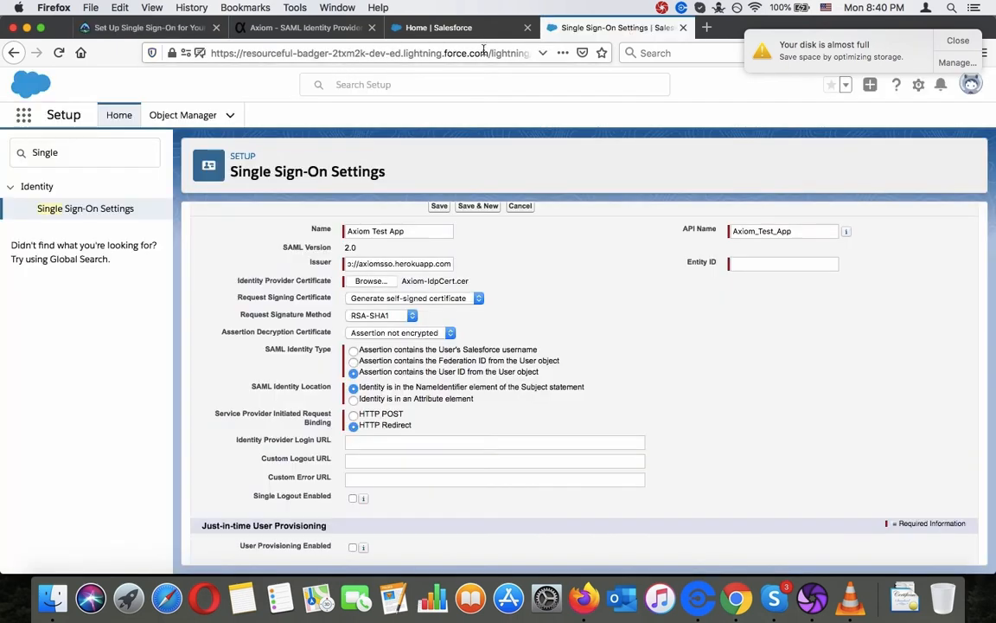
pyautogui.moveTo(488, 51); pyautogui.dragTo(469, 13)
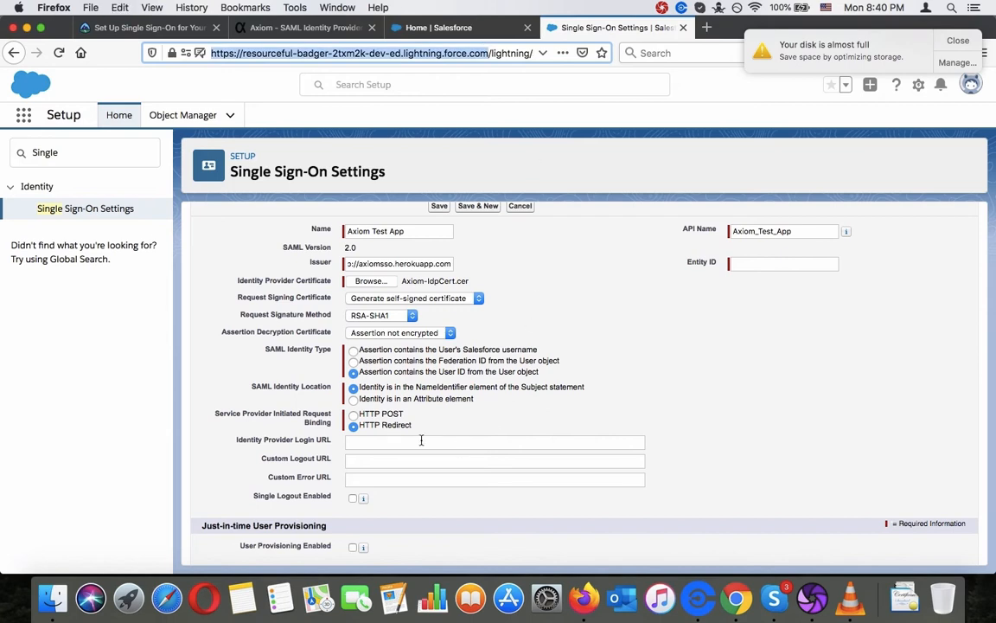
# Compare the SAML form with the sample settings image in the Trailhead instructions and return to the form.
pyautogui.scroll(-1, 375, 442)
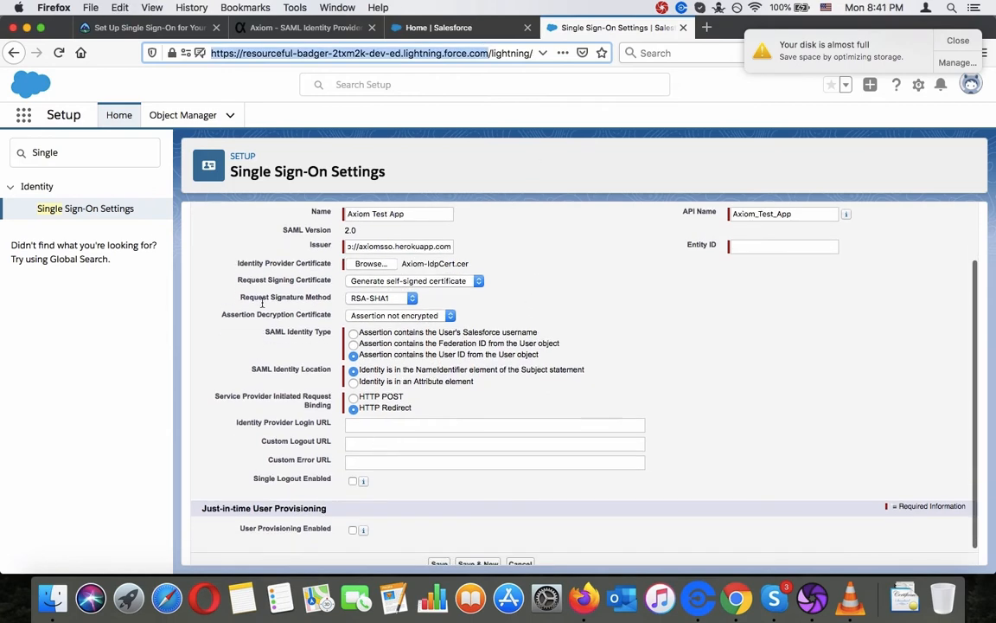
pyautogui.click(147, 27)
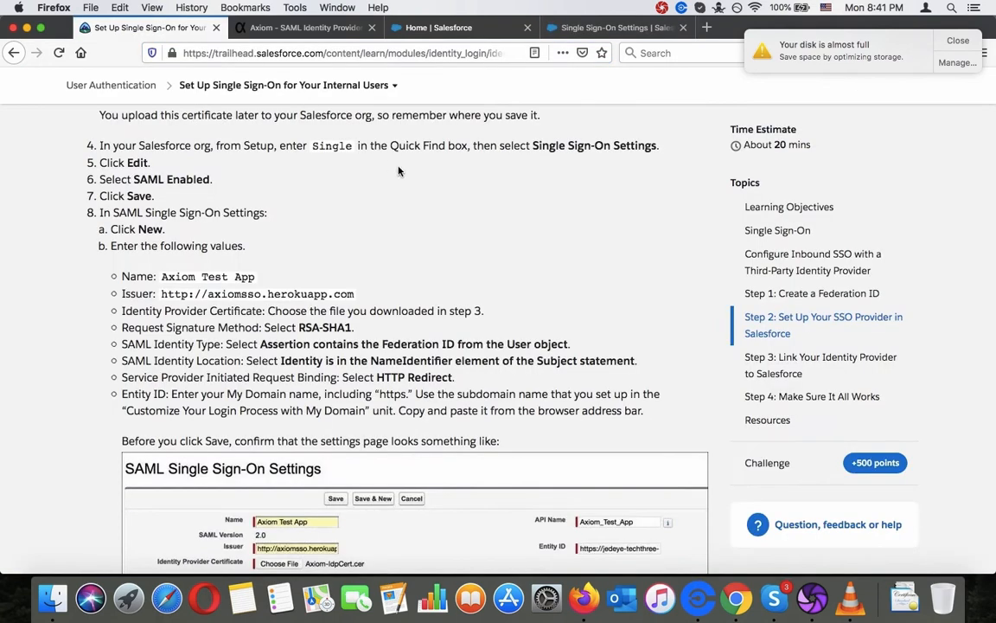
pyautogui.scroll(-3, 399, 170)
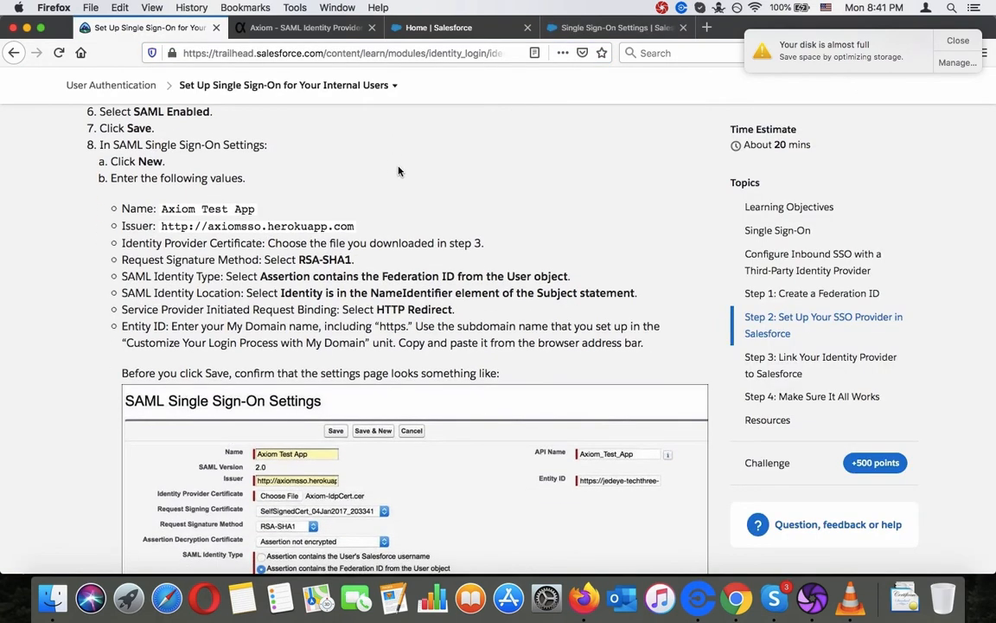
pyautogui.scroll(-3, 399, 170)
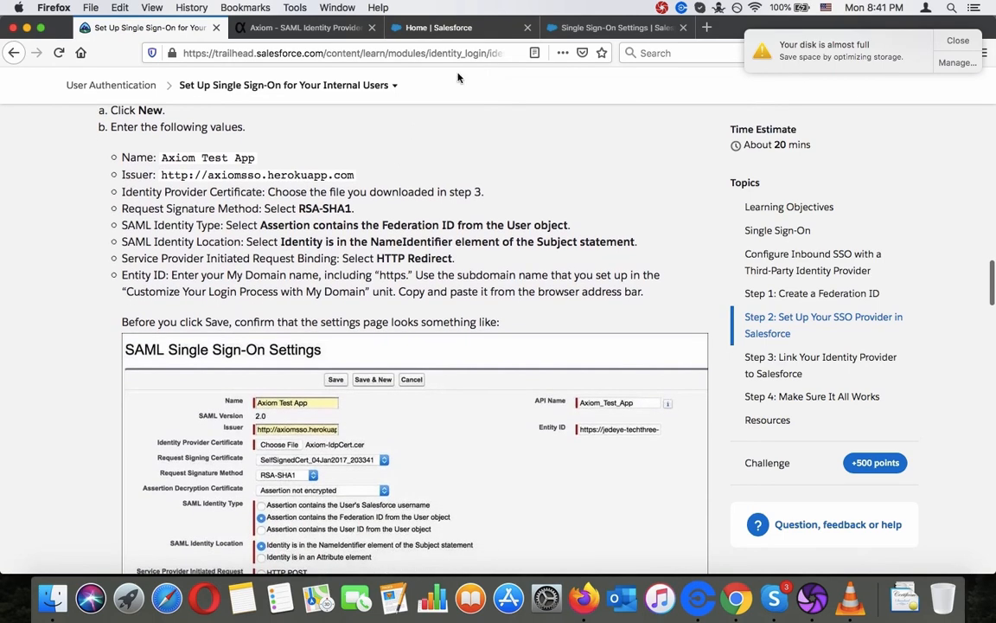
pyautogui.click(575, 26)
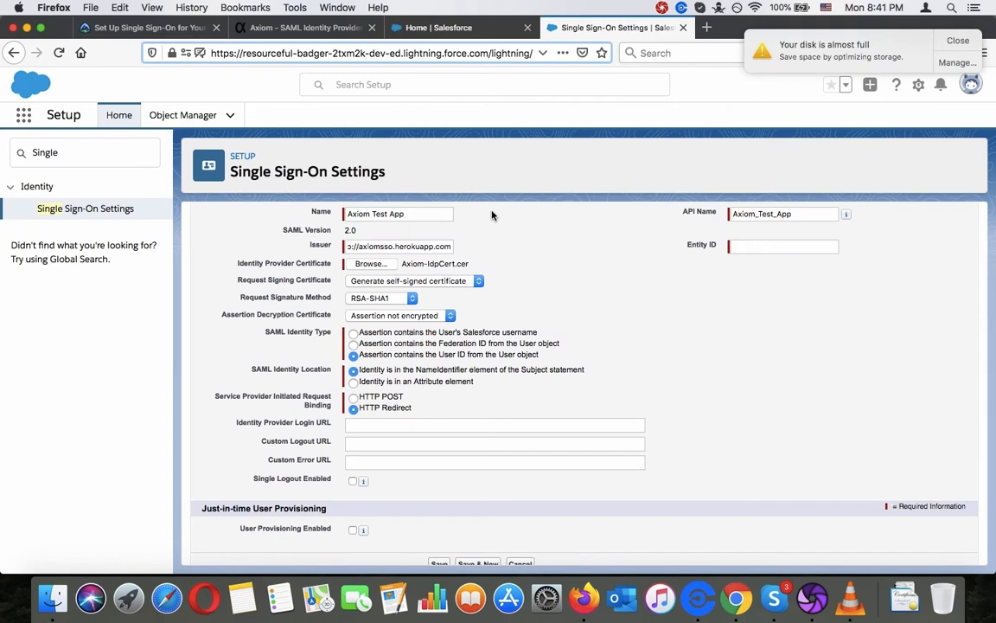
pyautogui.click(769, 244)
pyautogui.press('cmd+v')
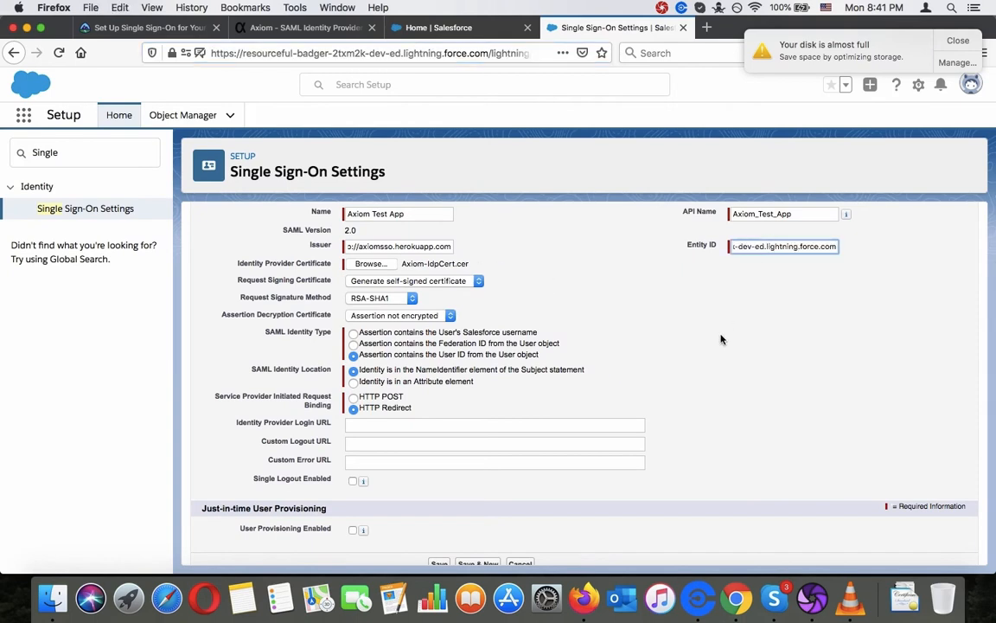
pyautogui.click(138, 28)
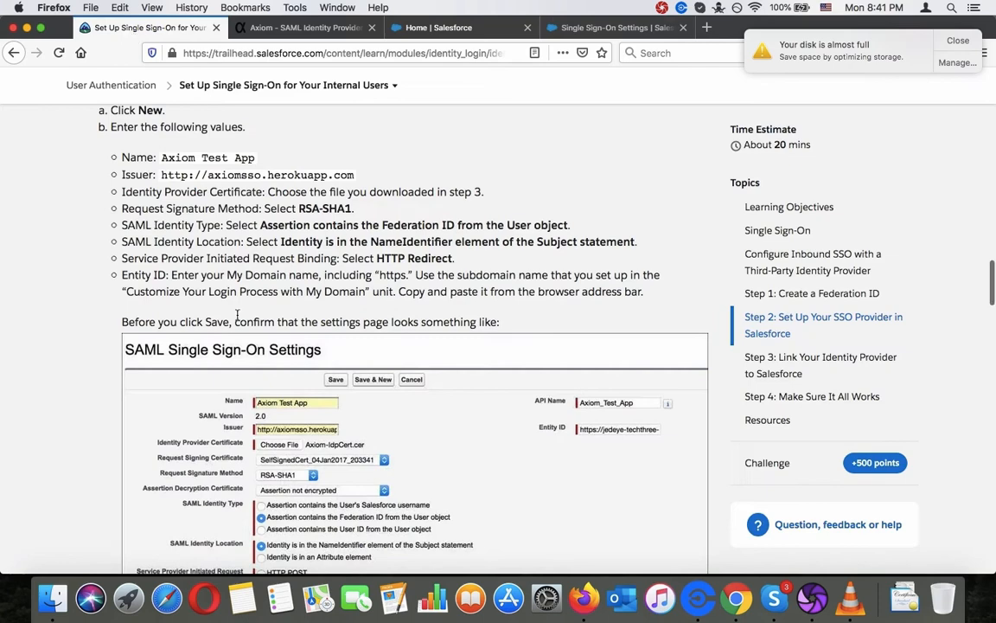
pyautogui.scroll(-8, 237, 316)
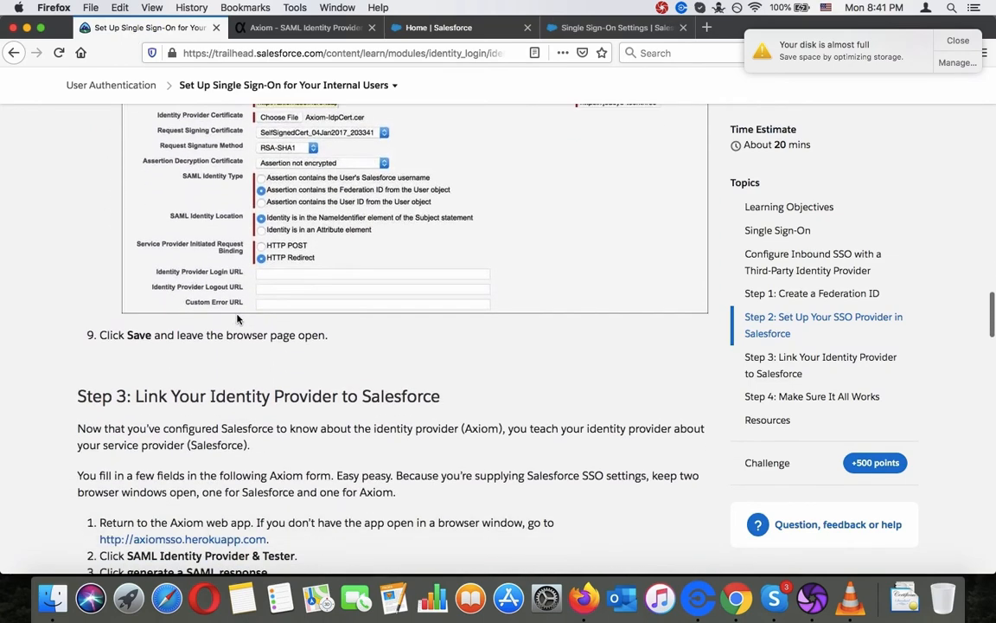
pyautogui.click(610, 28)
pyautogui.scroll(-2, 609, 250)
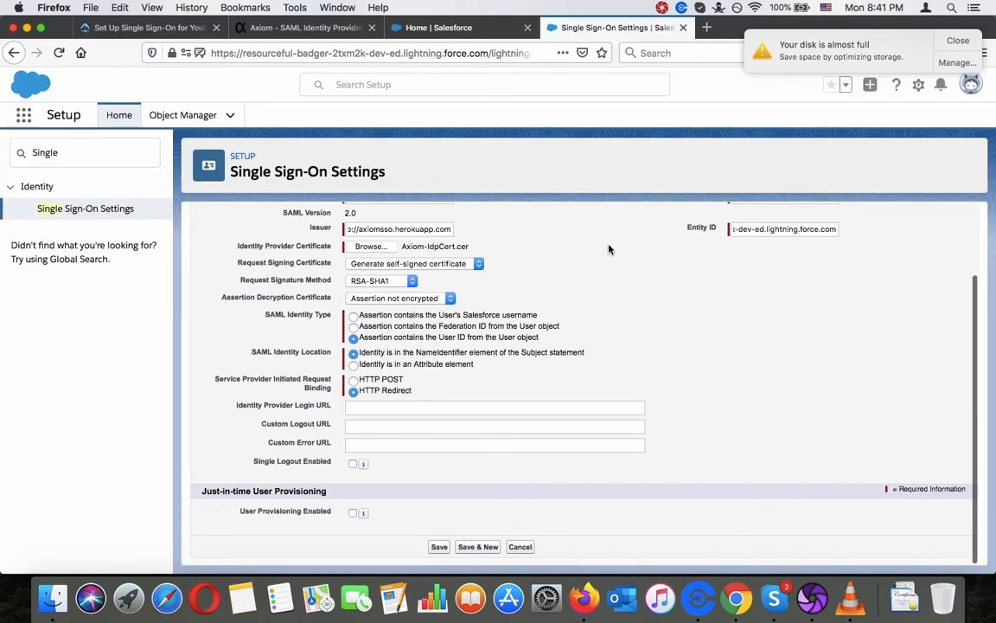
pyautogui.click(439, 547)
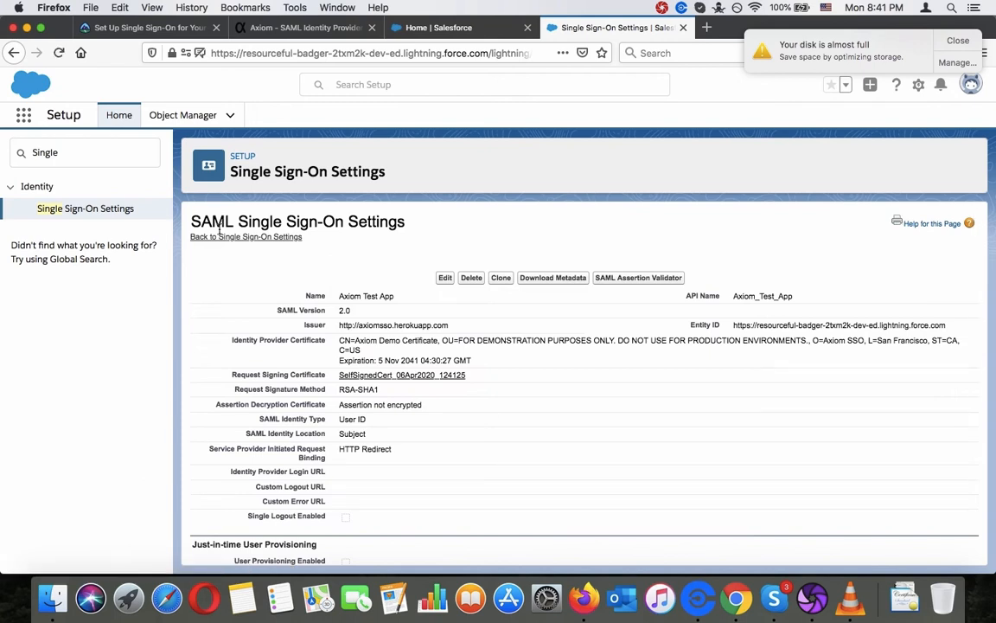
# Read Trailhead's Step 3 introduction on linking the identity provider and open the form for generating a SAML Response in Axiom.
pyautogui.click(82, 27)
pyautogui.scroll(-5, 188, 300)
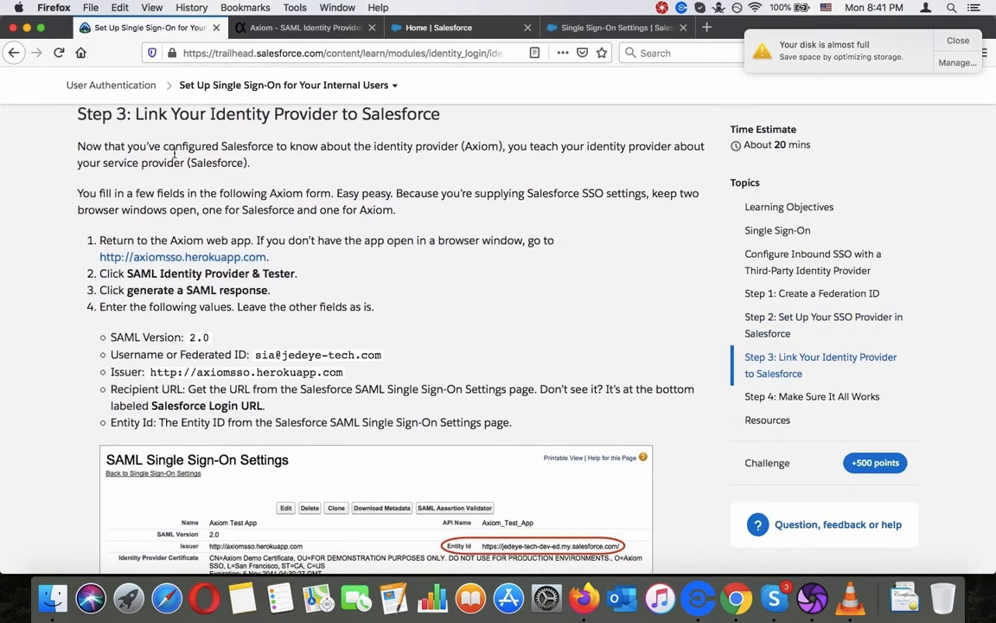
pyautogui.tripleClick(174, 154)
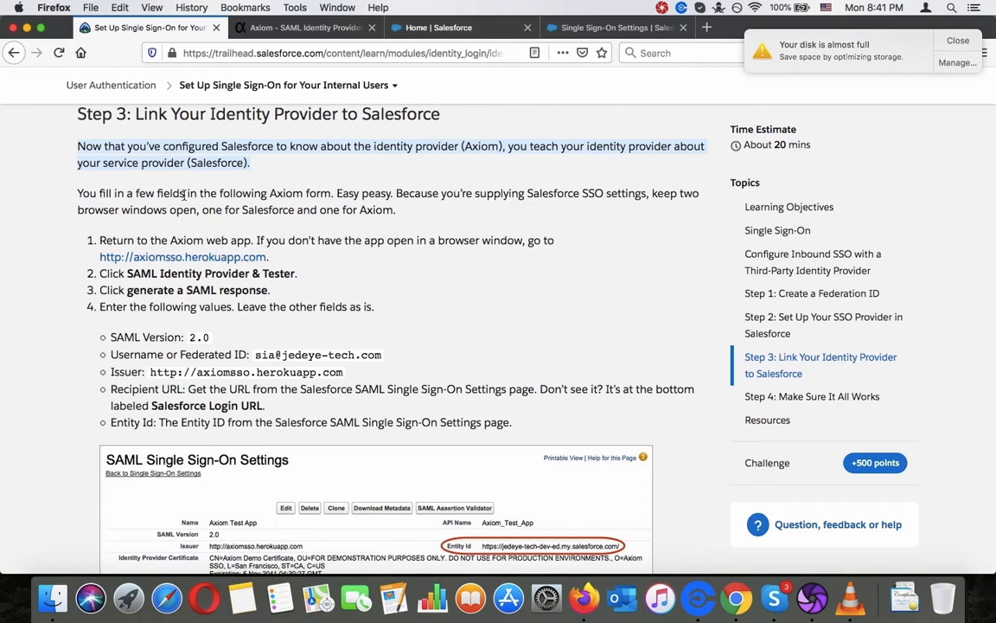
pyautogui.tripleClick(185, 194)
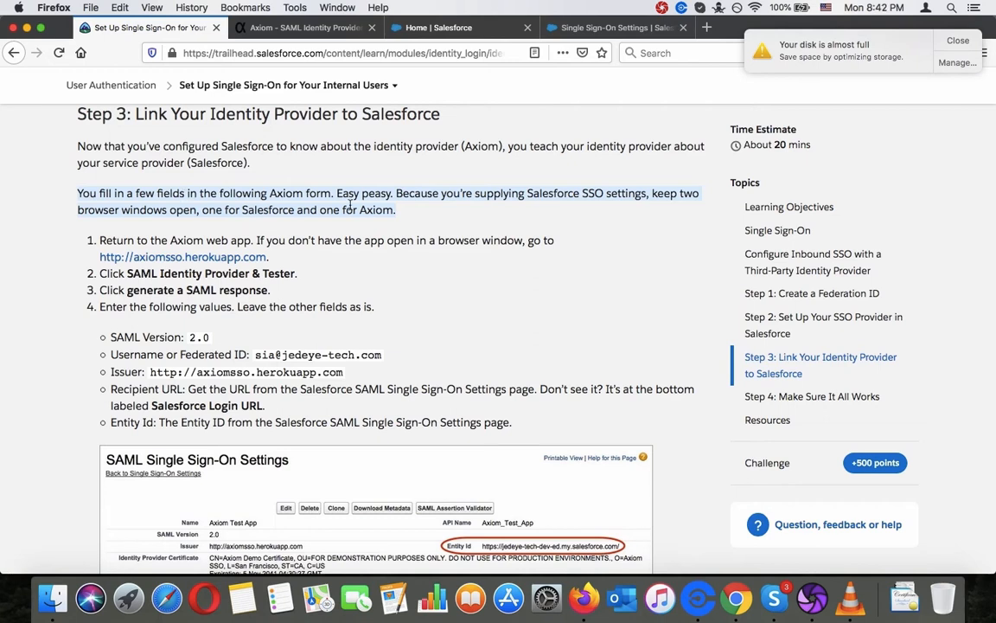
pyautogui.click(349, 242)
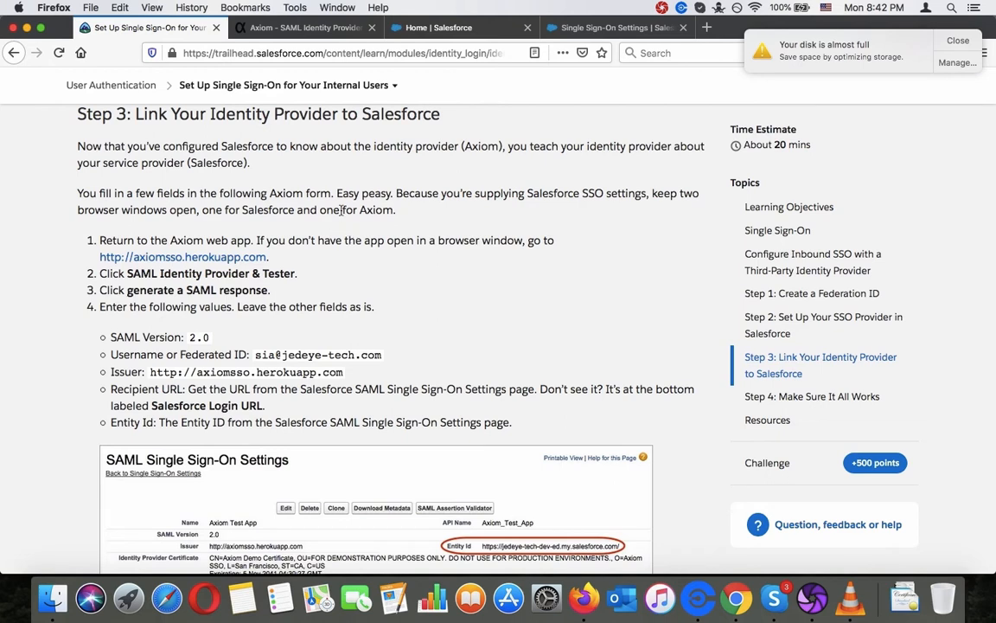
pyautogui.click(303, 26)
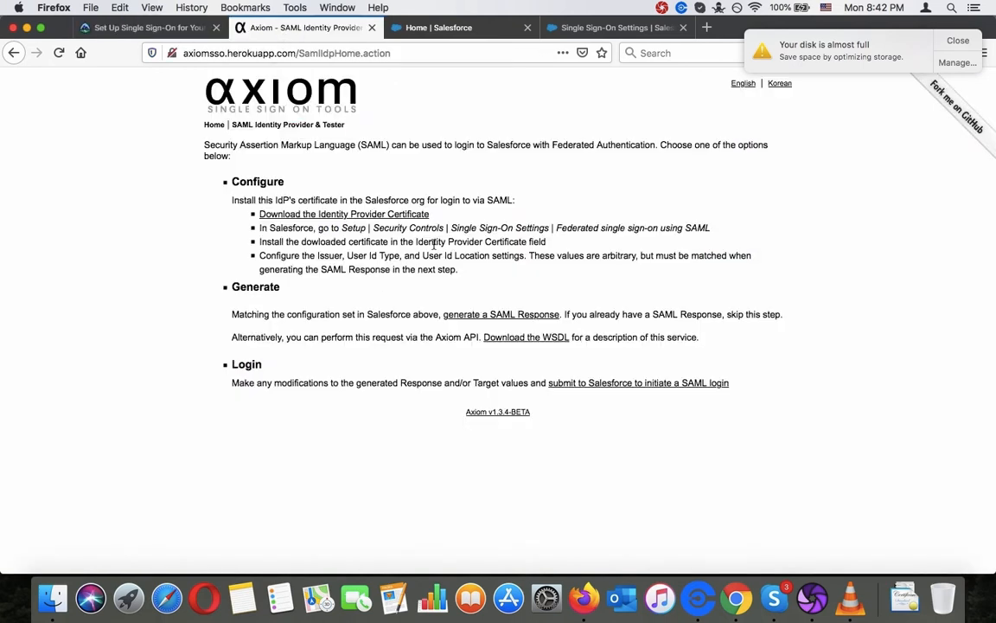
pyautogui.click(482, 317)
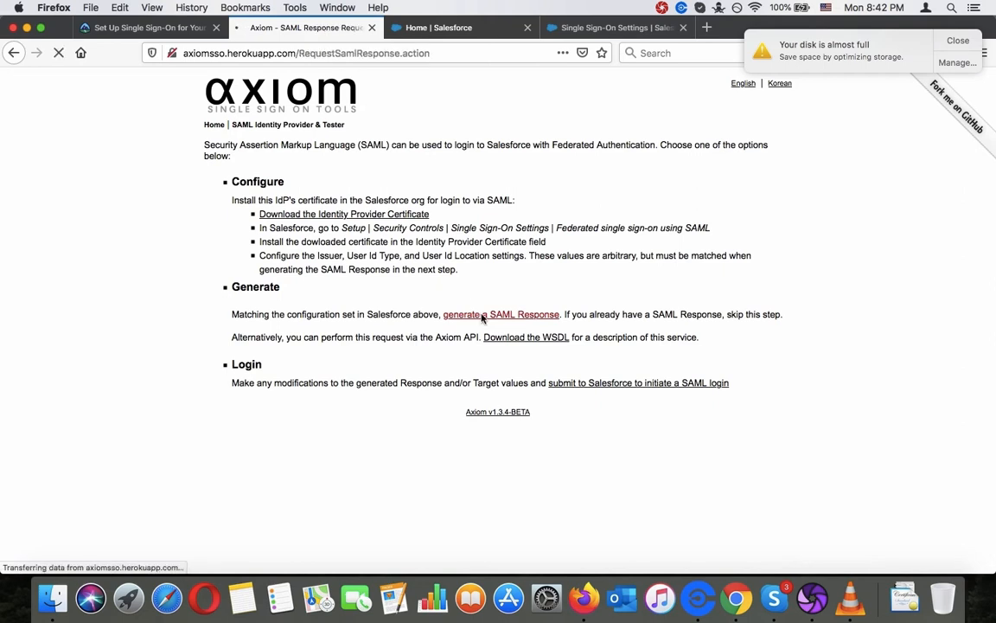
# Consult the Step 3 values in Trailhead and set the SAML Version to 2.0 in the Axiom form.
pyautogui.click(171, 29)
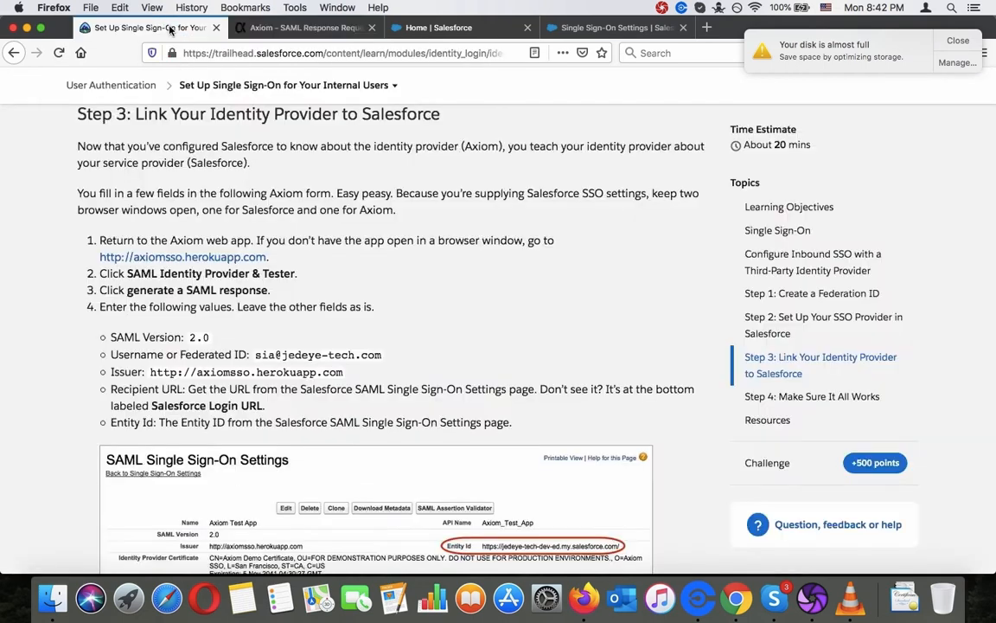
pyautogui.scroll(-3, 226, 232)
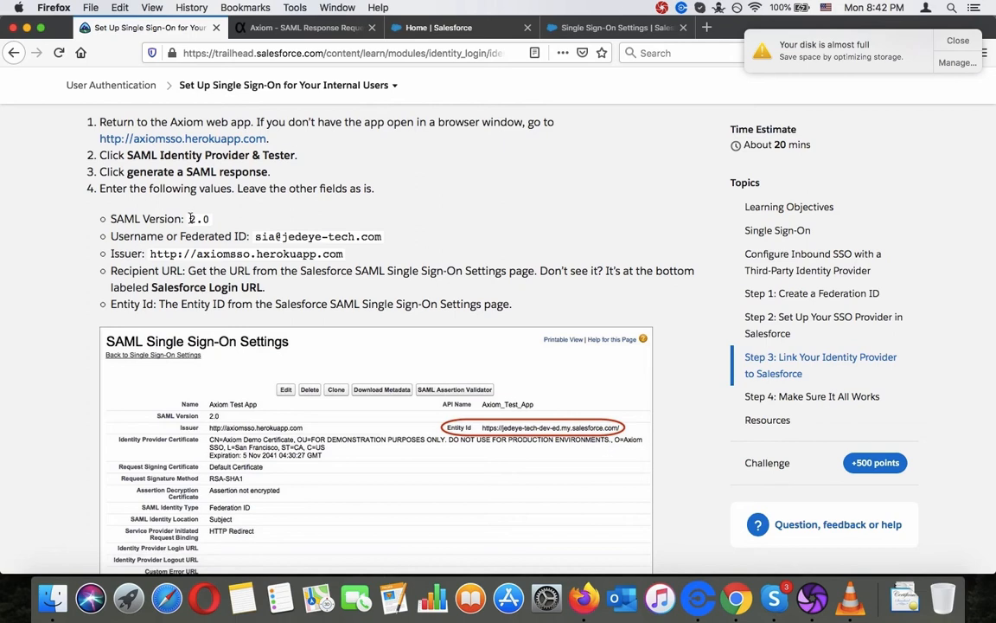
pyautogui.click(286, 28)
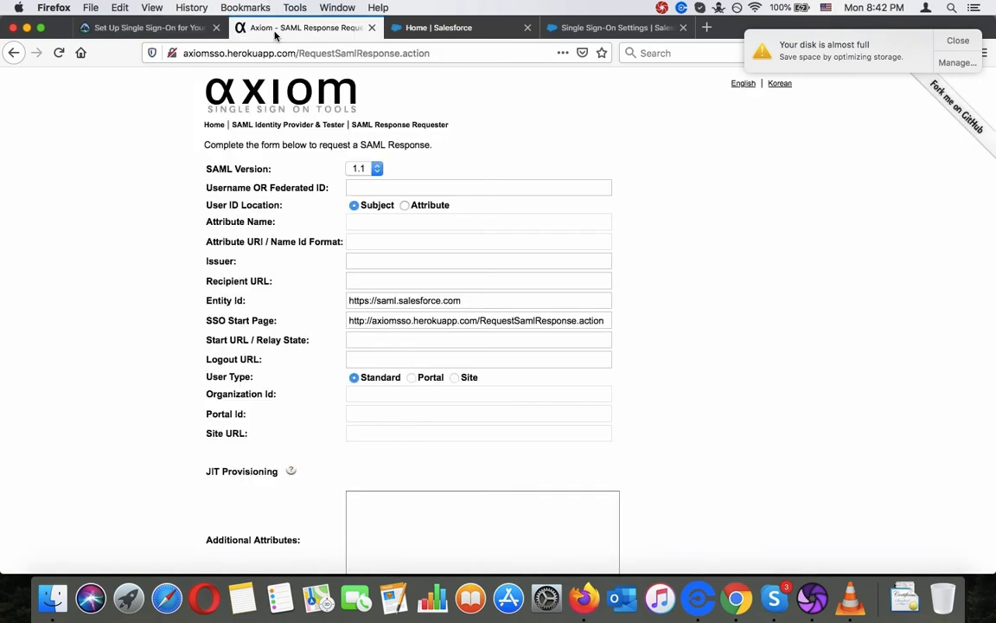
pyautogui.click(374, 168)
pyautogui.click(371, 186)
# Copy the username or Federated ID from the Trailhead instructions into the matching field of the Axiom form.
pyautogui.click(149, 28)
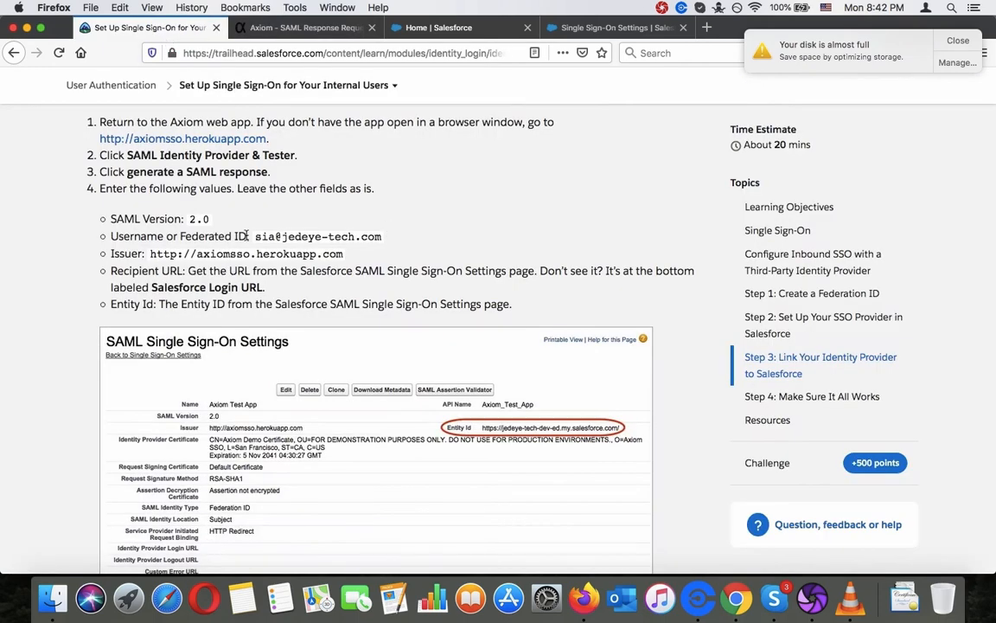
pyautogui.moveTo(255, 236); pyautogui.dragTo(389, 240)
pyautogui.press('super+c')
pyautogui.hotkey('ctrl', 'Tab')
pyautogui.click(402, 190)
pyautogui.press('super+v')
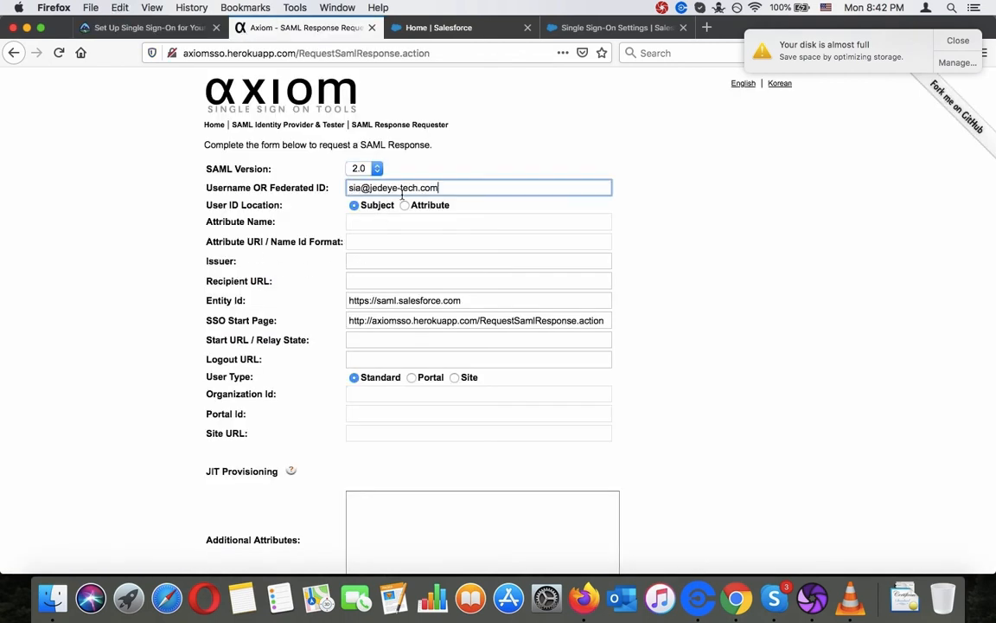
pyautogui.click(144, 26)
pyautogui.moveTo(147, 253); pyautogui.dragTo(407, 253)
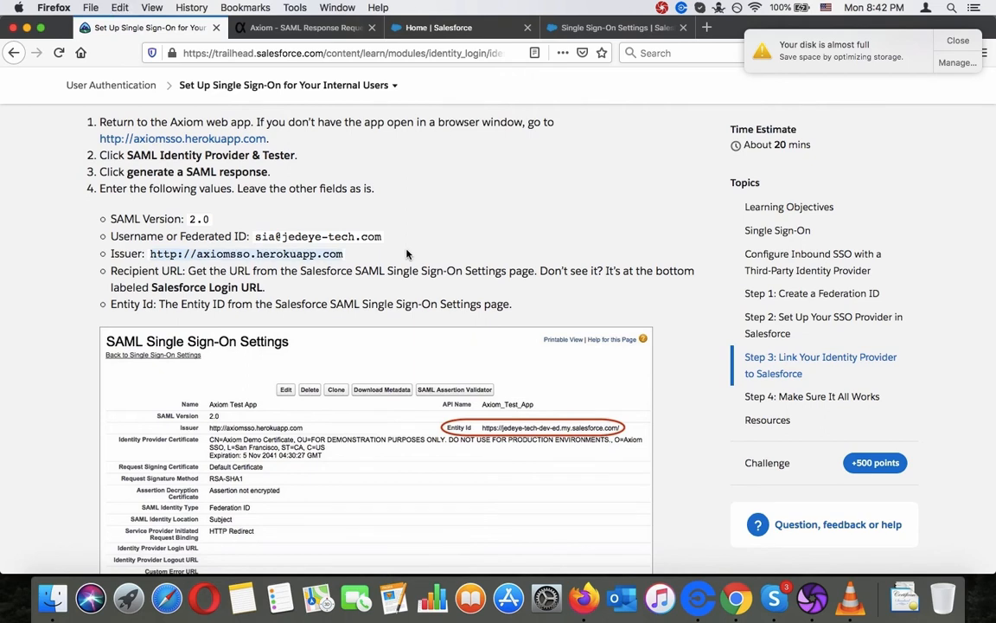
pyautogui.click(296, 28)
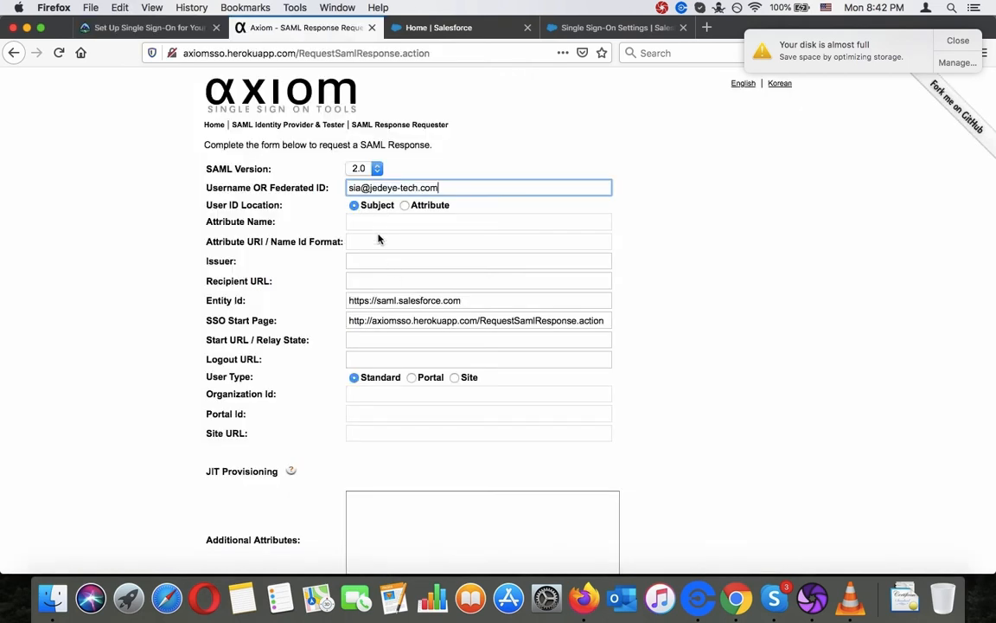
pyautogui.click(149, 26)
pyautogui.click(260, 28)
pyautogui.click(389, 258)
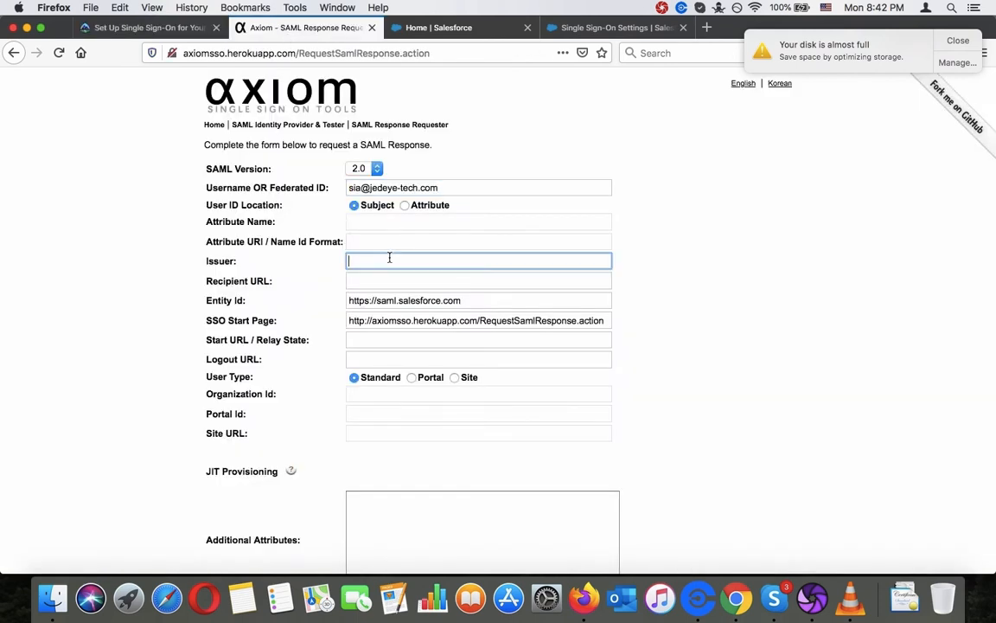
pyautogui.press('super+v')
# Read the Recipient URL instruction in Trailhead and look for the Login URL among the endpoints of the Salesforce SAML setting.
pyautogui.click(147, 27)
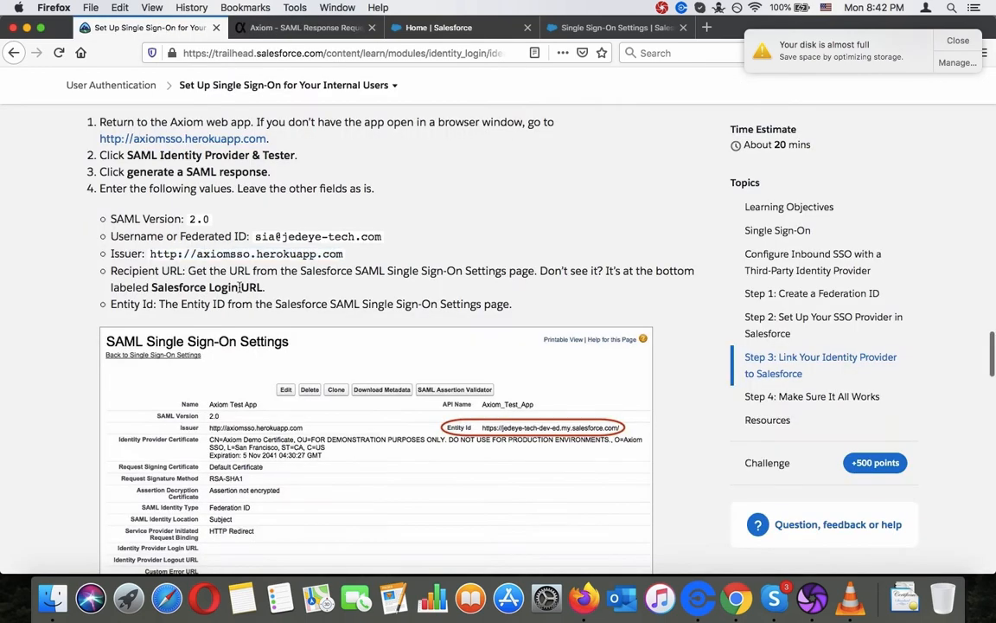
pyautogui.click(291, 25)
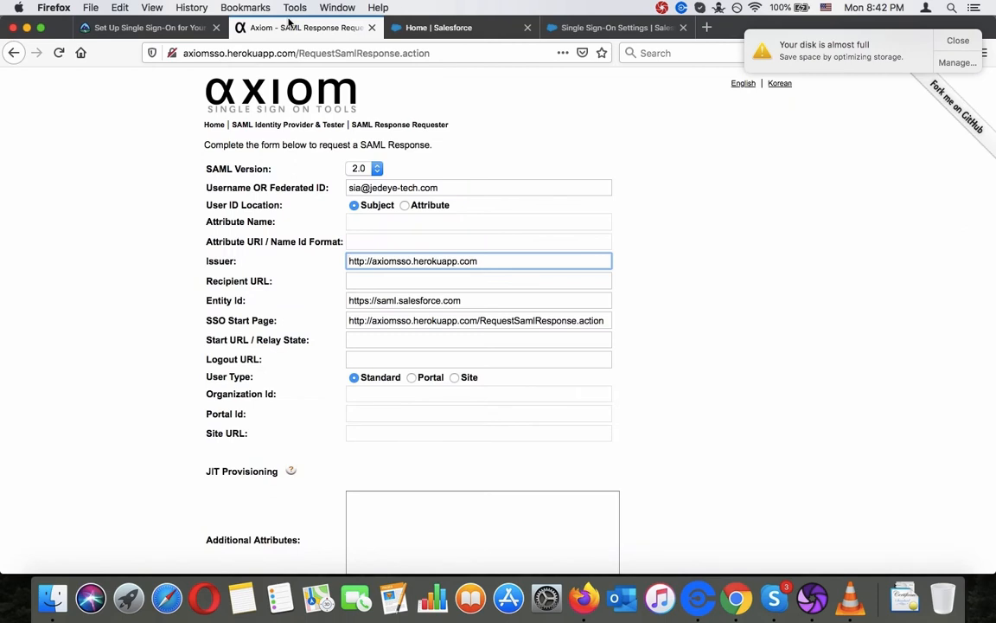
pyautogui.click(192, 25)
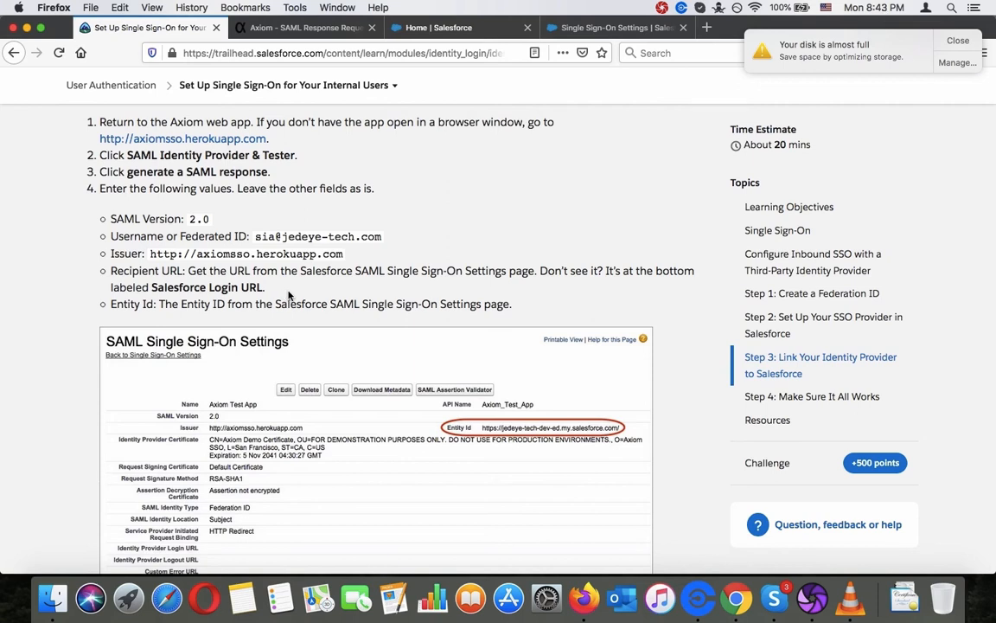
pyautogui.click(575, 28)
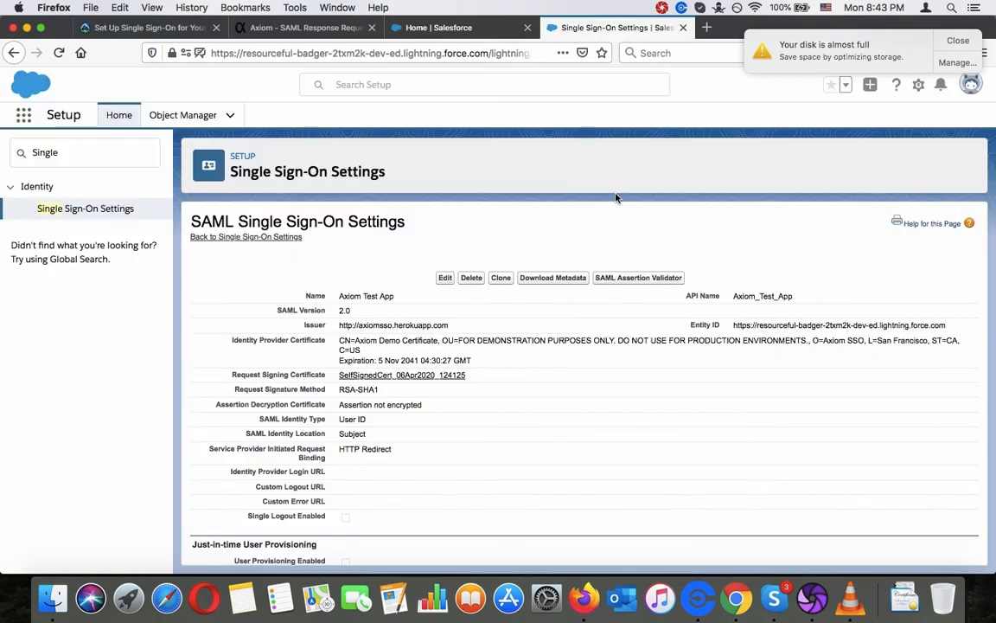
pyautogui.scroll(-4, 612, 216)
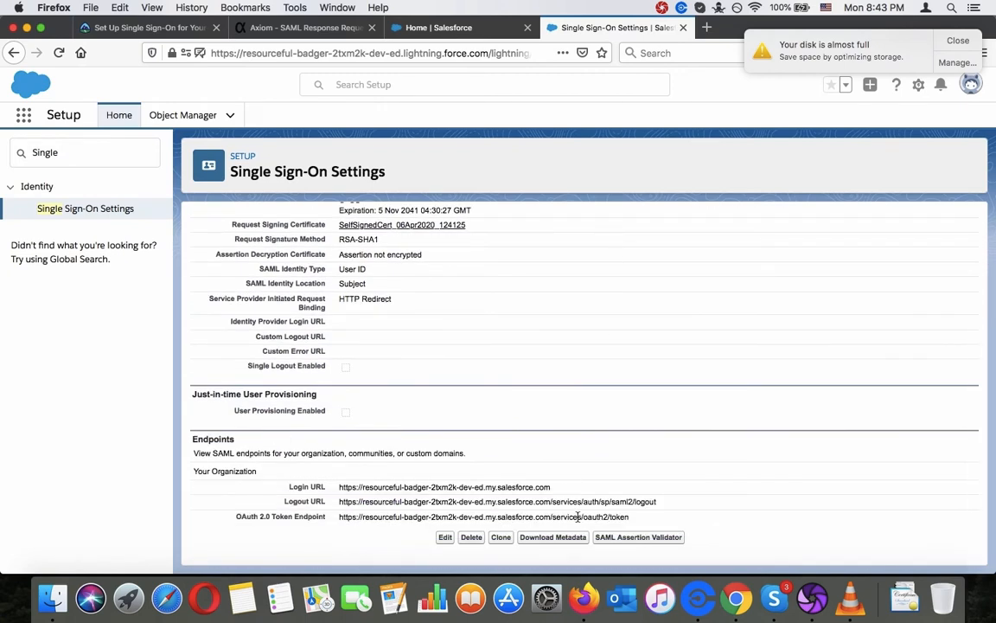
pyautogui.click(153, 29)
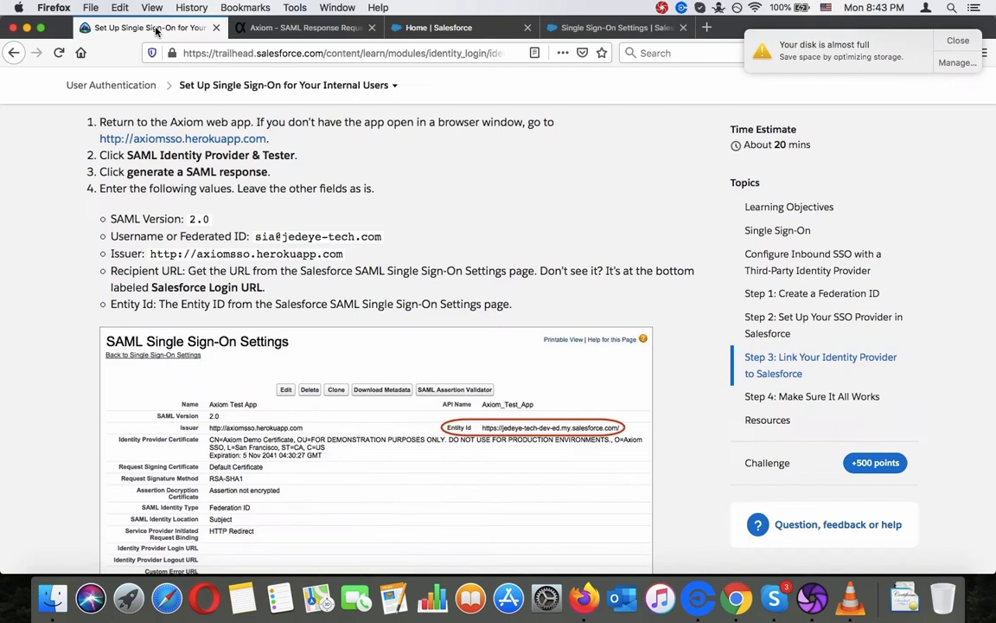
pyautogui.click(616, 27)
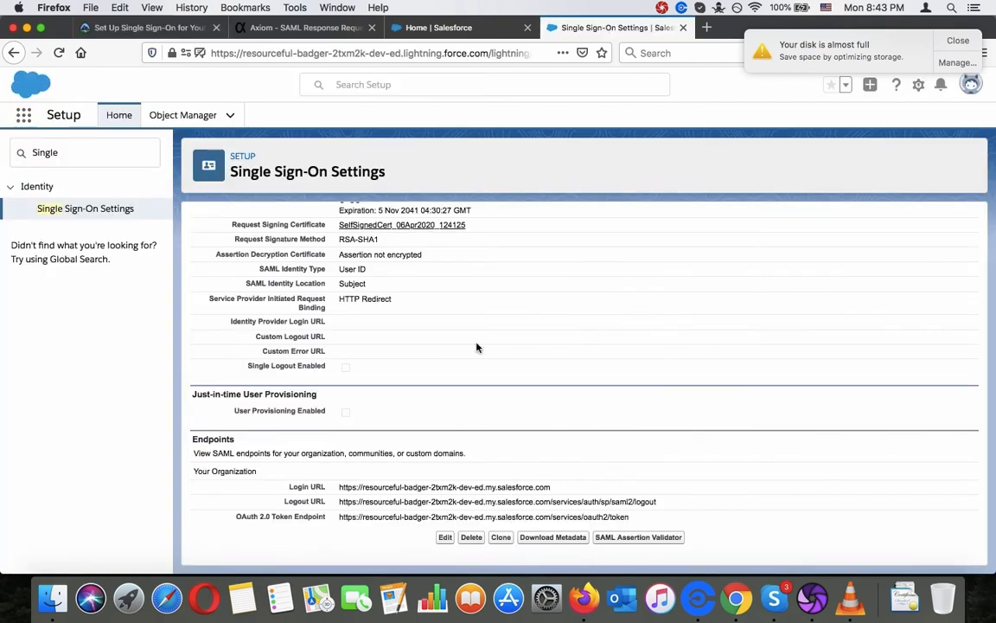
pyautogui.doubleClick(415, 487)
pyautogui.tripleClick(415, 487)
pyautogui.rightClick(415, 487)
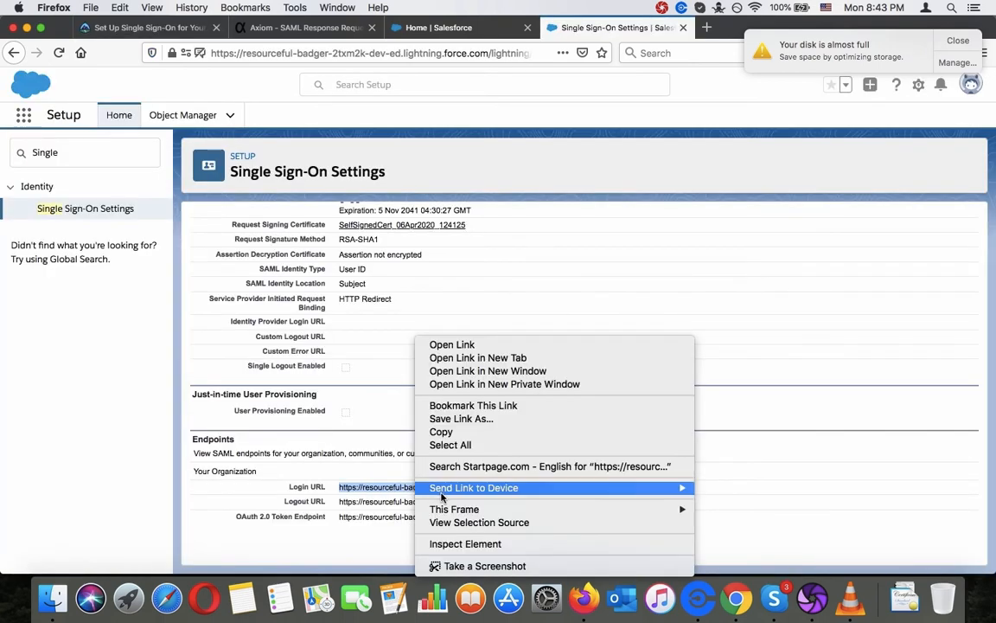
pyautogui.click(441, 432)
pyautogui.click(294, 27)
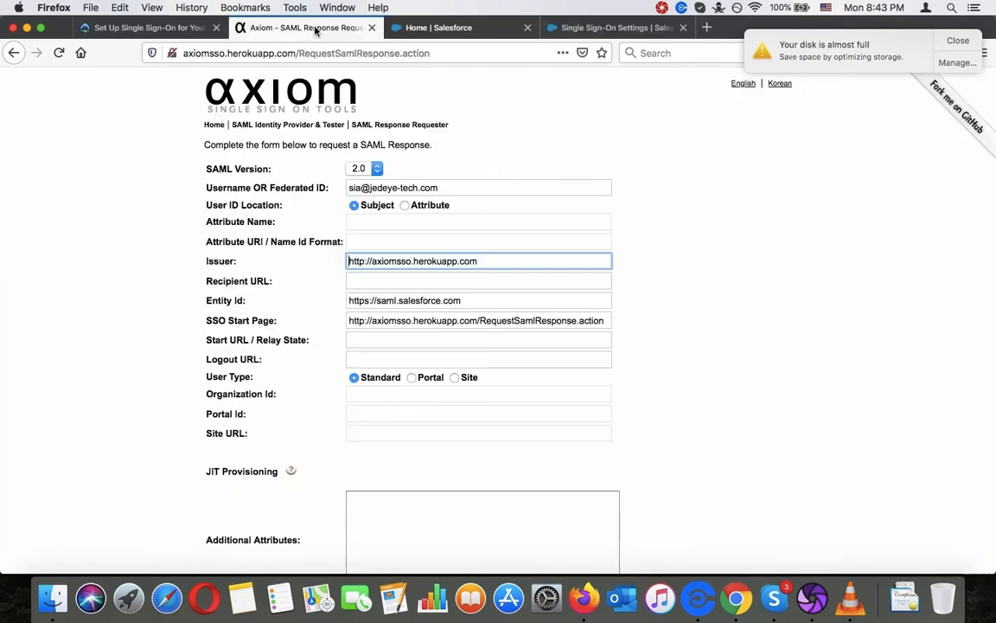
pyautogui.click(387, 285)
pyautogui.press('super+v')
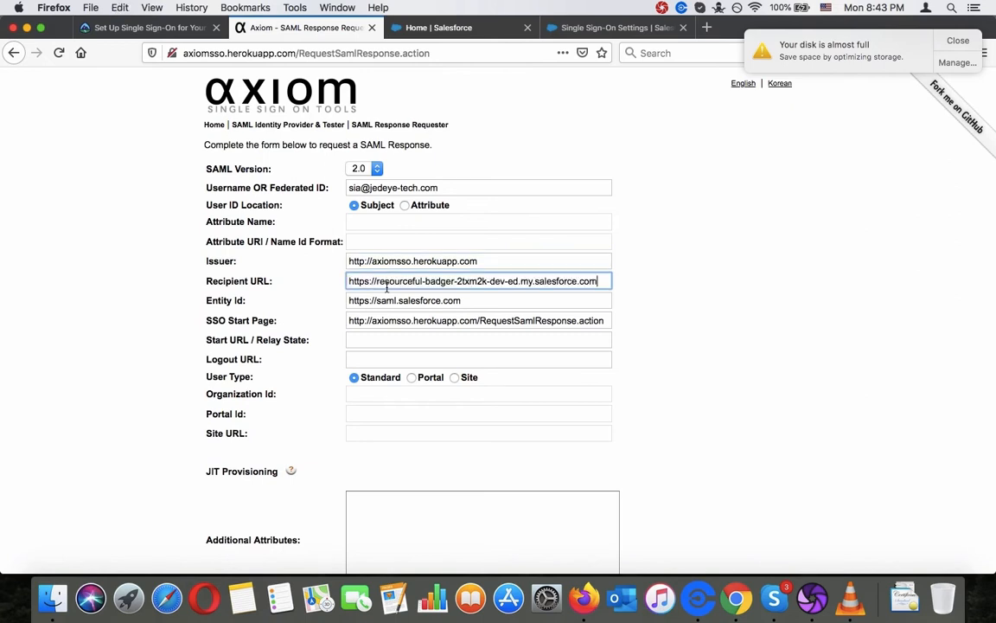
pyautogui.click(143, 28)
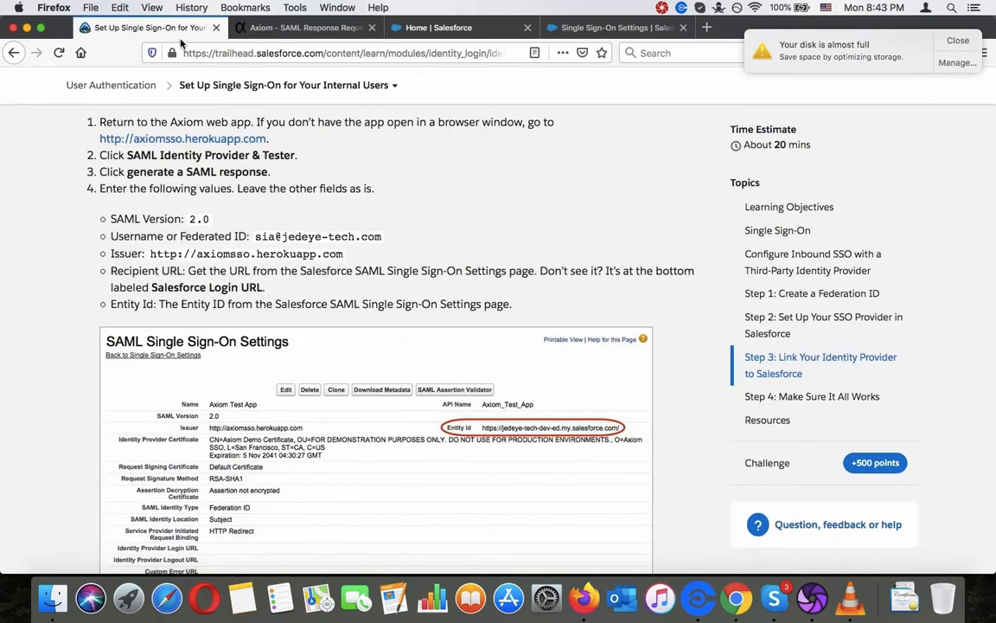
pyautogui.scroll(-5, 234, 316)
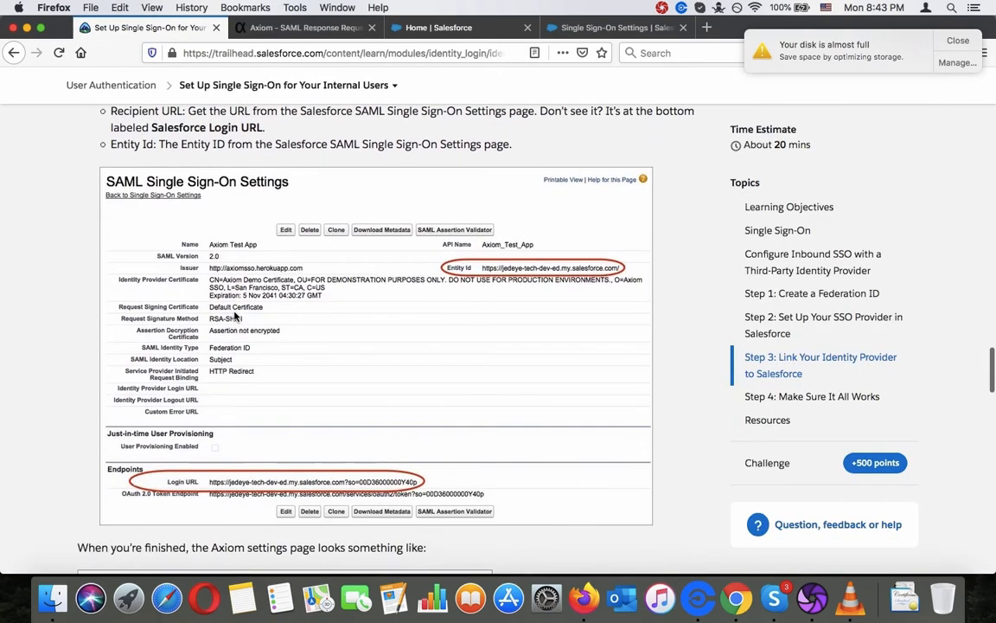
pyautogui.click(621, 27)
pyautogui.scroll(4, 736, 234)
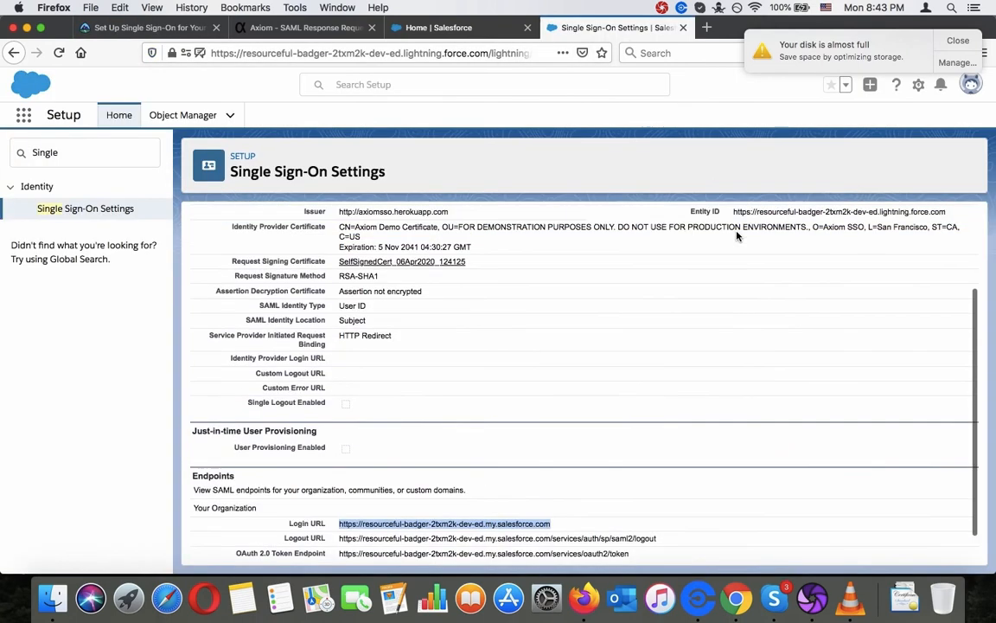
pyautogui.tripleClick(809, 326)
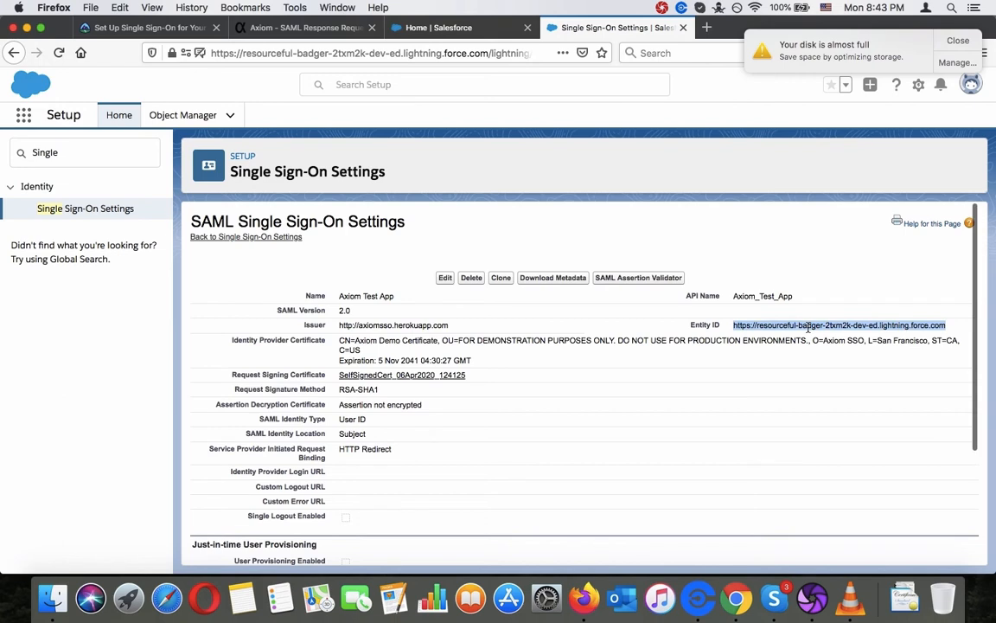
pyautogui.rightClick(808, 327)
pyautogui.click(733, 420)
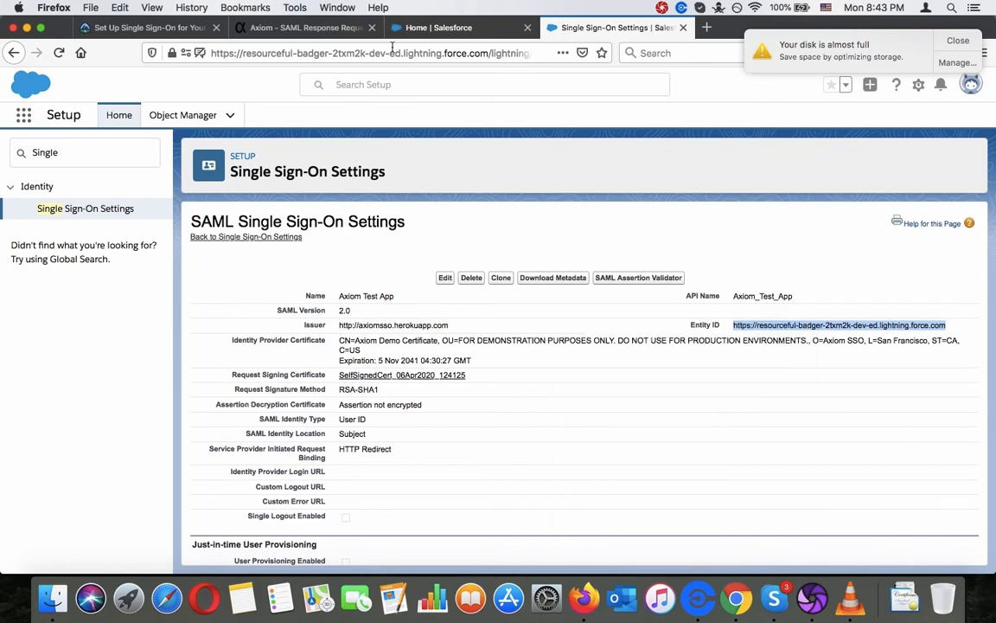
pyautogui.click(307, 28)
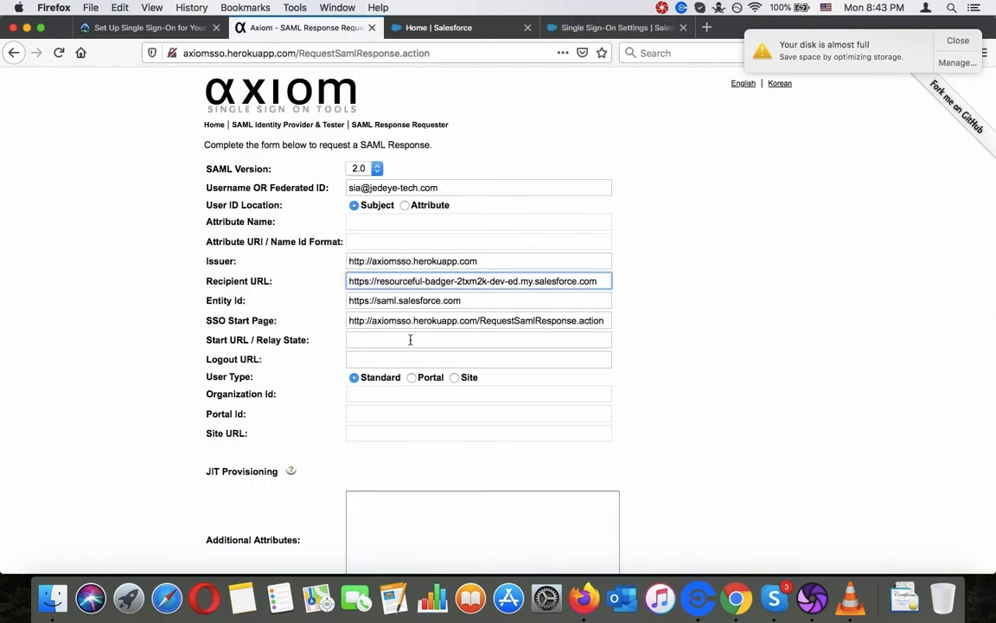
pyautogui.tripleClick(398, 300)
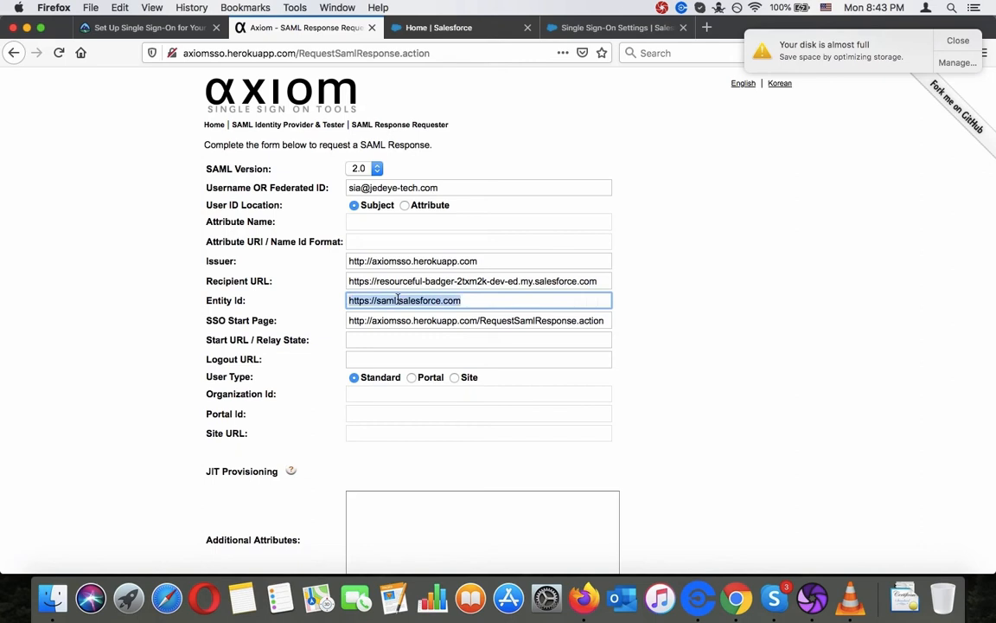
pyautogui.press('super+v')
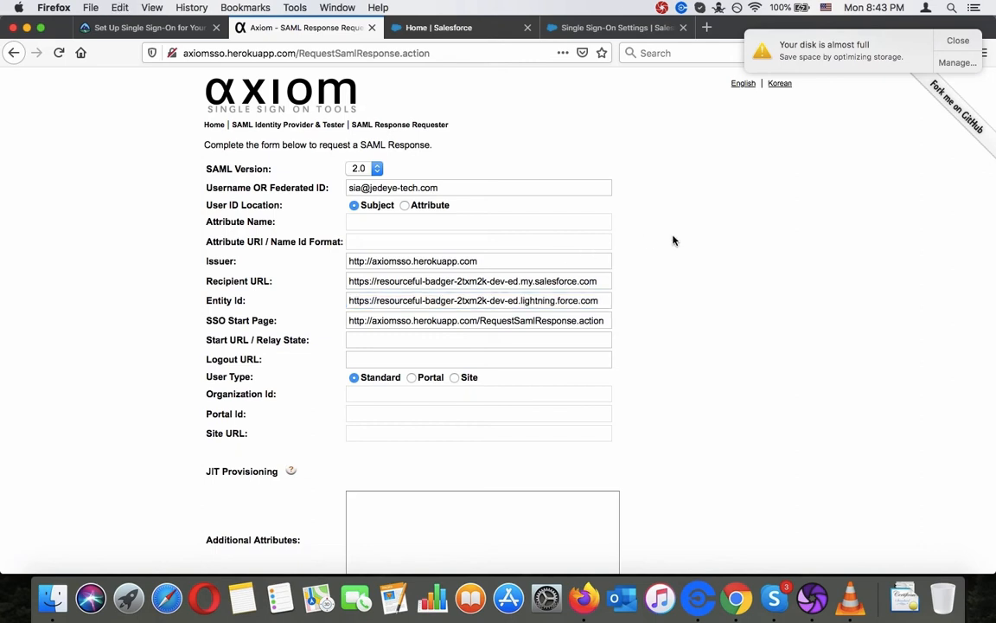
# Compare the completed Axiom form with the Salesforce SAML endpoints and the sample Axiom settings shown in Trailhead.
pyautogui.click(180, 29)
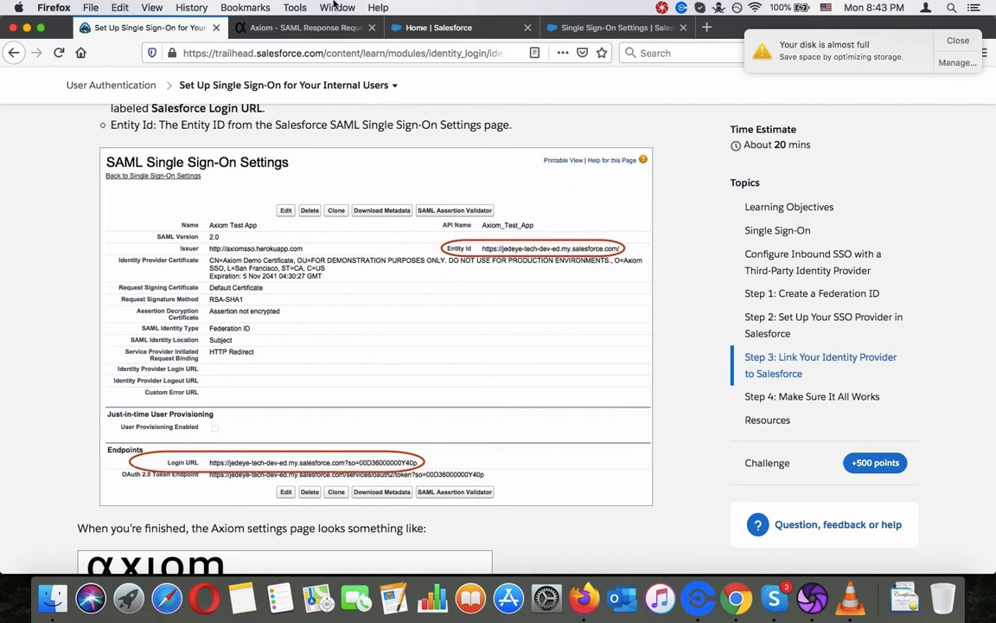
pyautogui.click(332, 29)
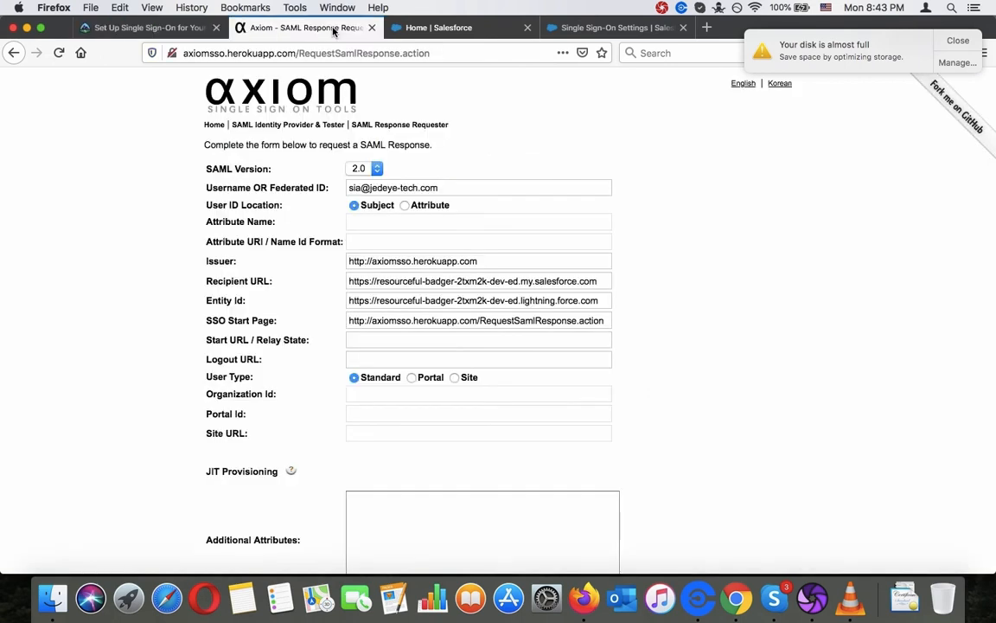
pyautogui.click(615, 29)
pyautogui.scroll(-3, 514, 362)
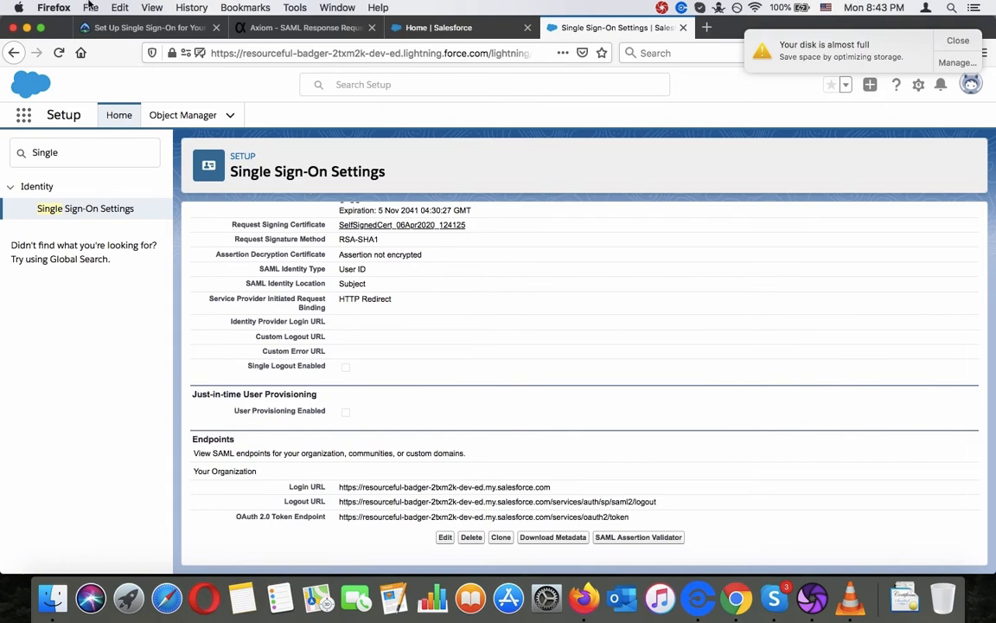
pyautogui.click(102, 26)
pyautogui.scroll(-5, 173, 248)
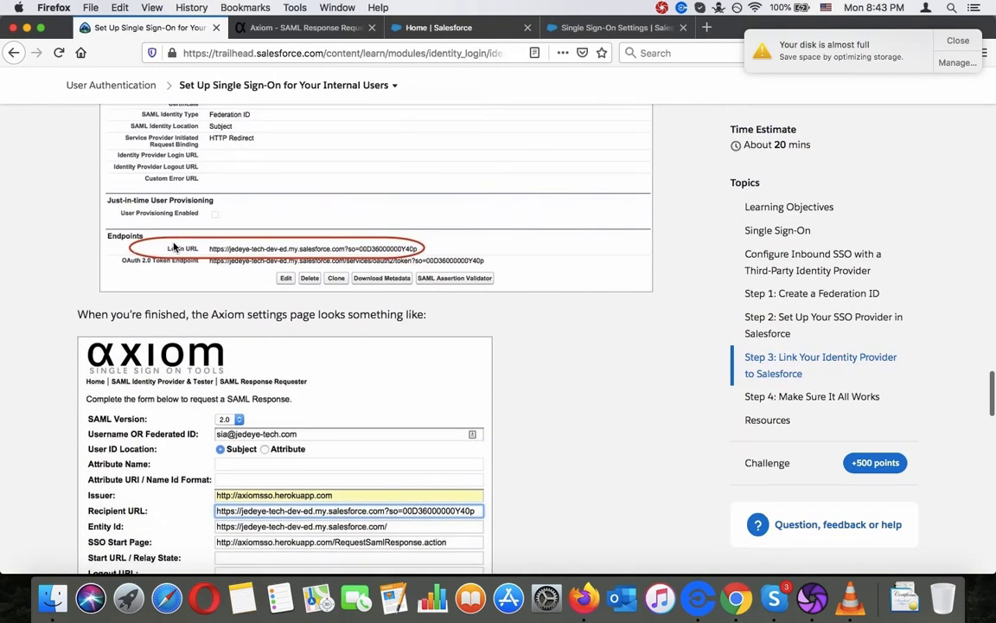
pyautogui.scroll(-5, 173, 248)
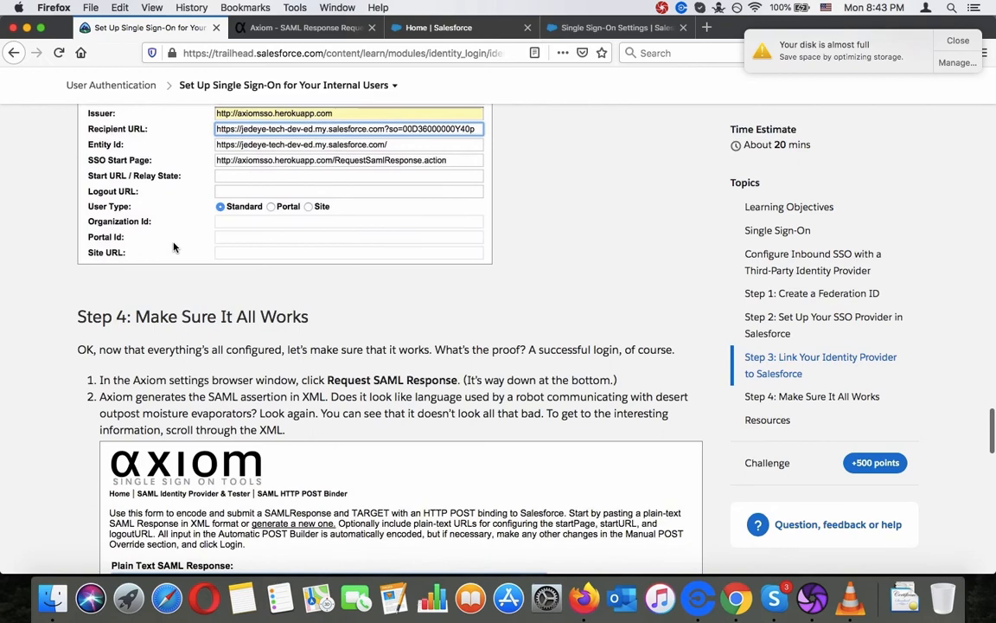
pyautogui.scroll(6, 173, 249)
pyautogui.scroll(-3, 173, 248)
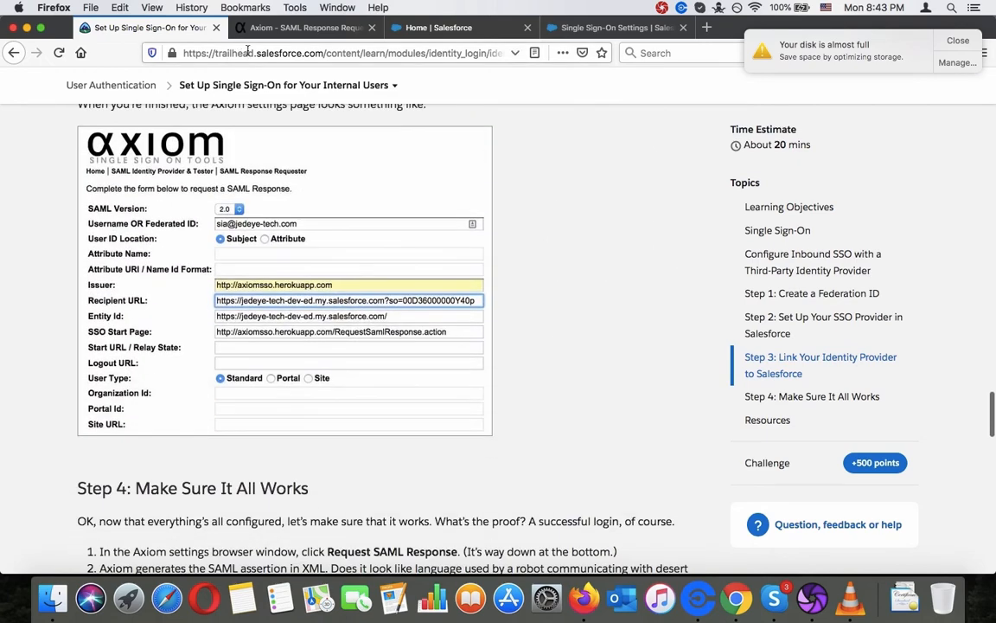
# Request the SAML response from the completed Axiom form.
pyautogui.click(302, 27)
pyautogui.scroll(-2, 260, 352)
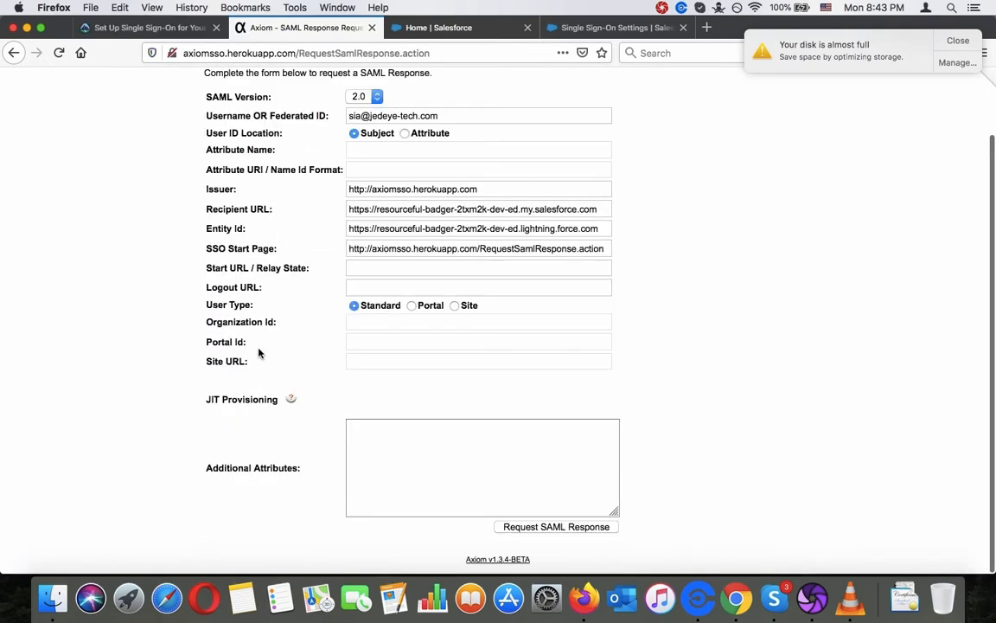
pyautogui.click(544, 527)
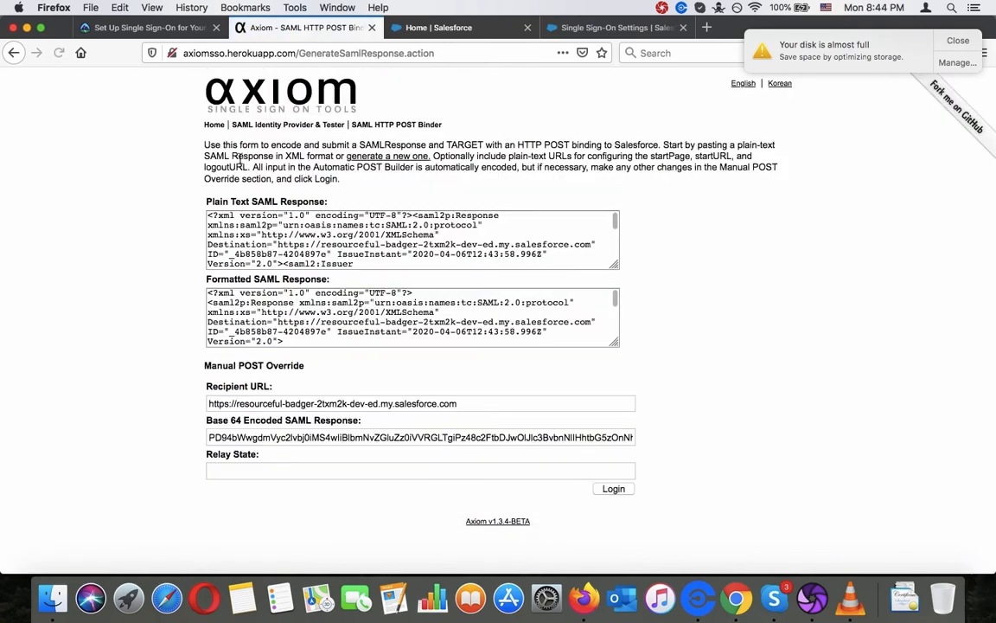
# Recheck the sample Axiom settings in Trailhead and read the Step 4 instructions for testing the login.
pyautogui.click(147, 31)
pyautogui.scroll(-5, 204, 237)
pyautogui.scroll(7, 204, 237)
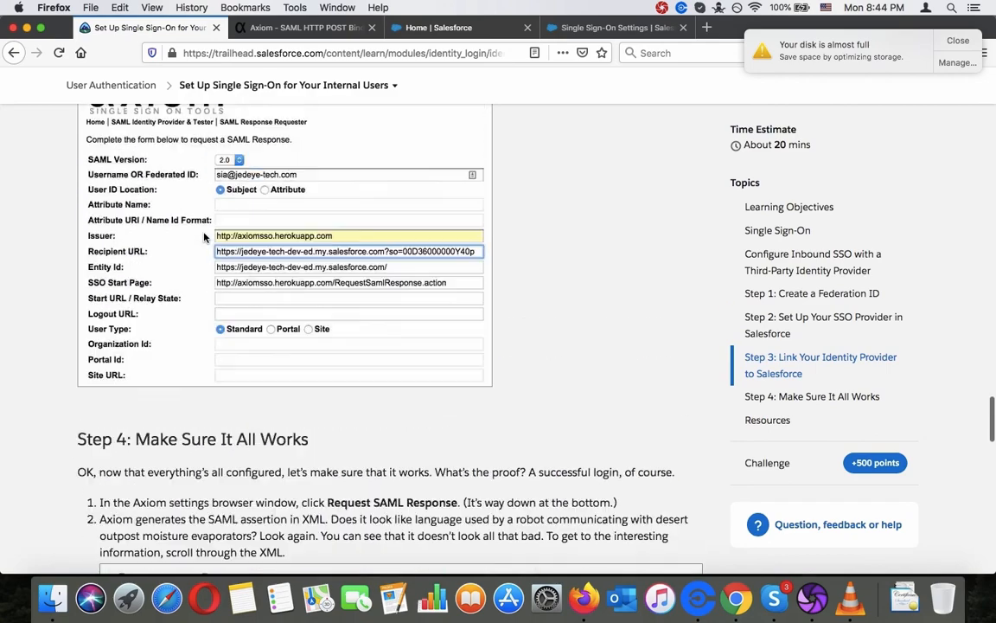
pyautogui.scroll(-2, 204, 237)
pyautogui.scroll(-3, 204, 237)
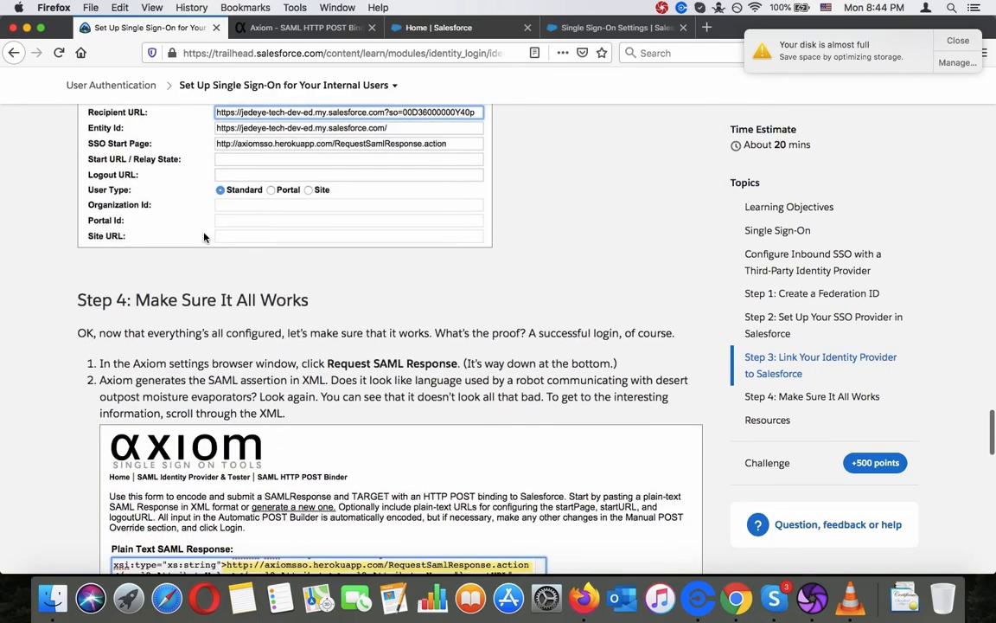
pyautogui.scroll(7, 204, 237)
pyautogui.scroll(-5, 204, 237)
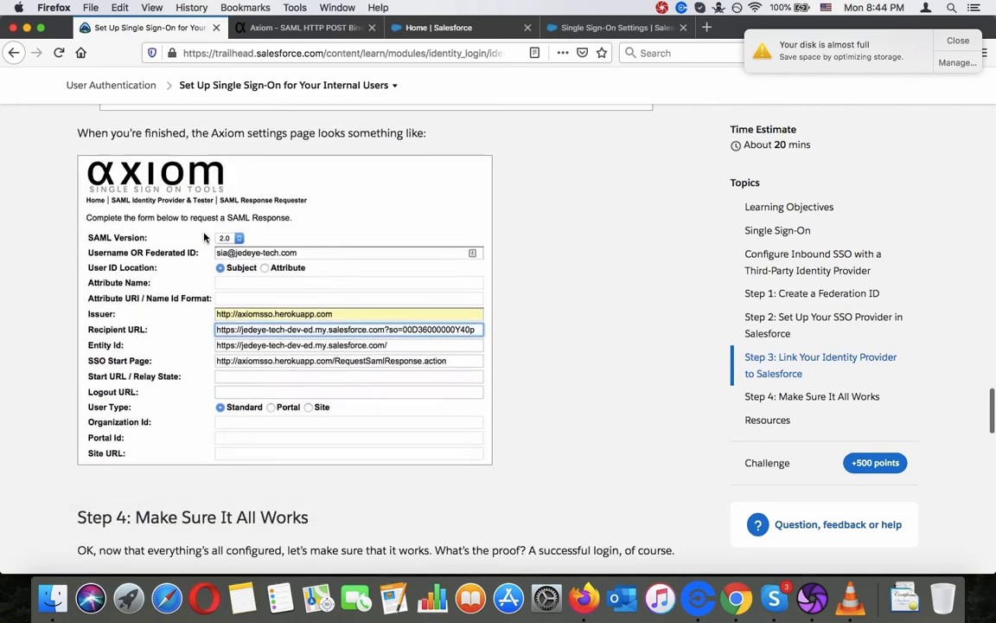
pyautogui.scroll(-5, 204, 237)
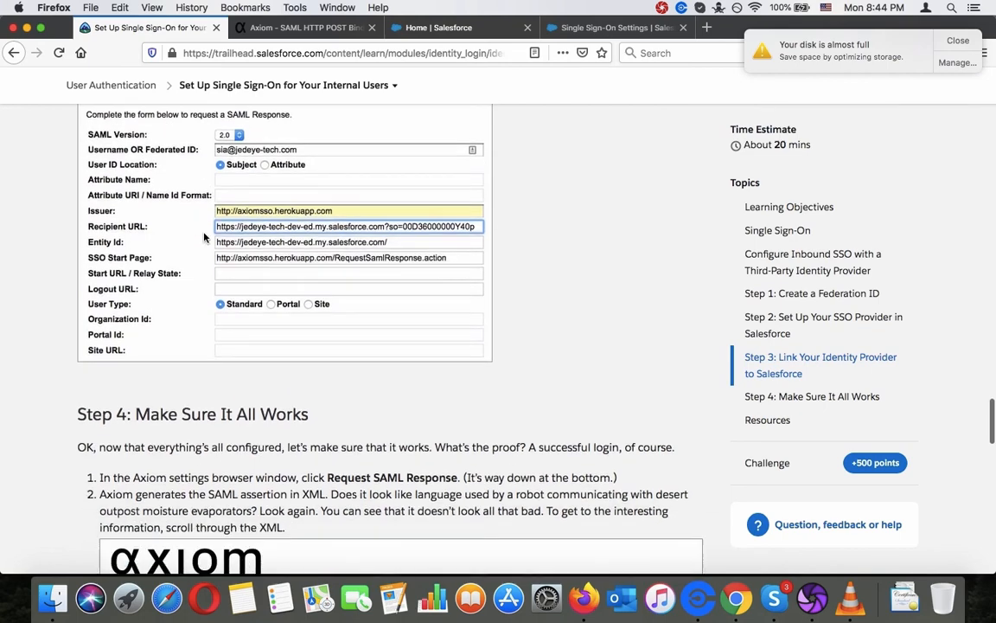
pyautogui.scroll(1, 204, 237)
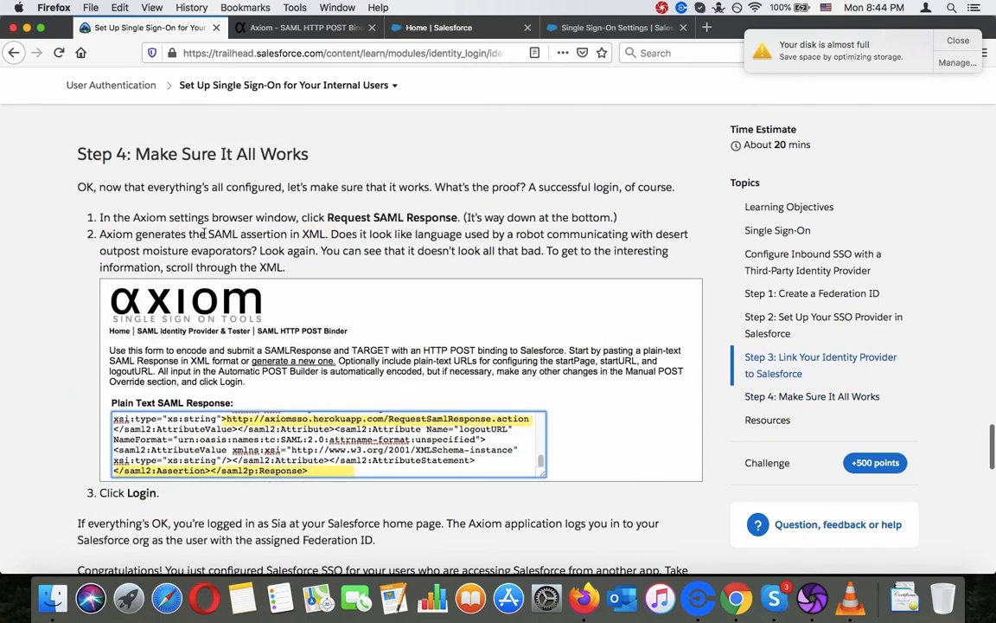
pyautogui.tripleClick(205, 150)
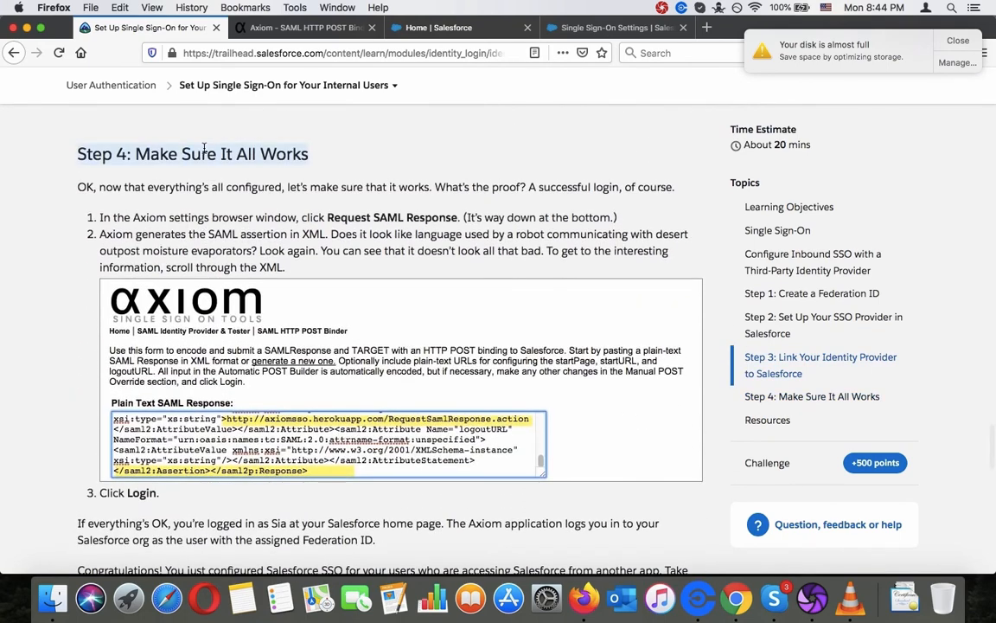
pyautogui.tripleClick(198, 185)
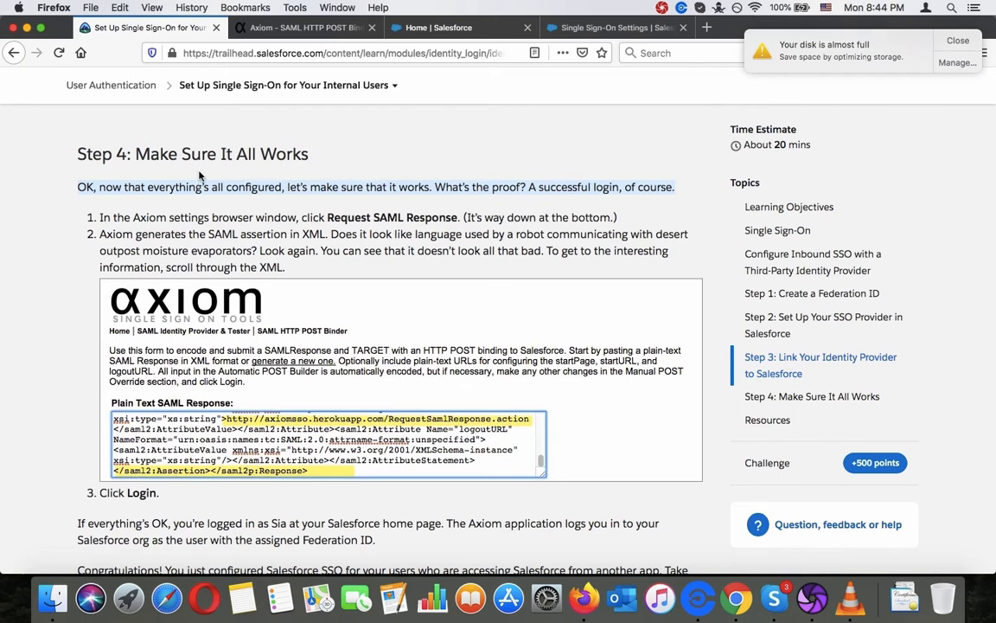
# Check the generated plain-text SAML response against Trailhead's Step 4 example and try to log in to Salesforce with it.
pyautogui.click(238, 26)
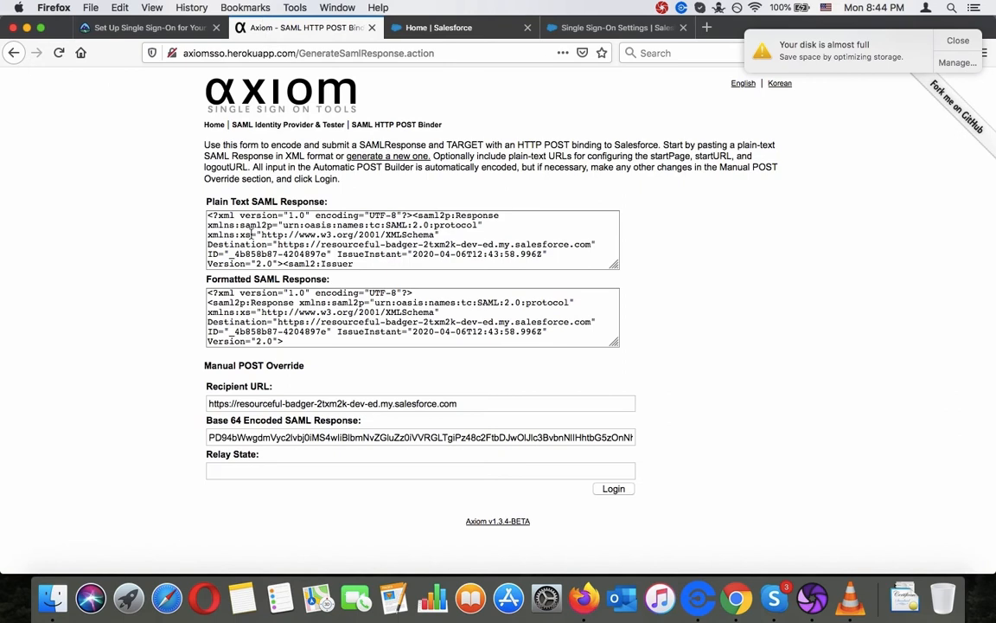
pyautogui.scroll(-10, 251, 234)
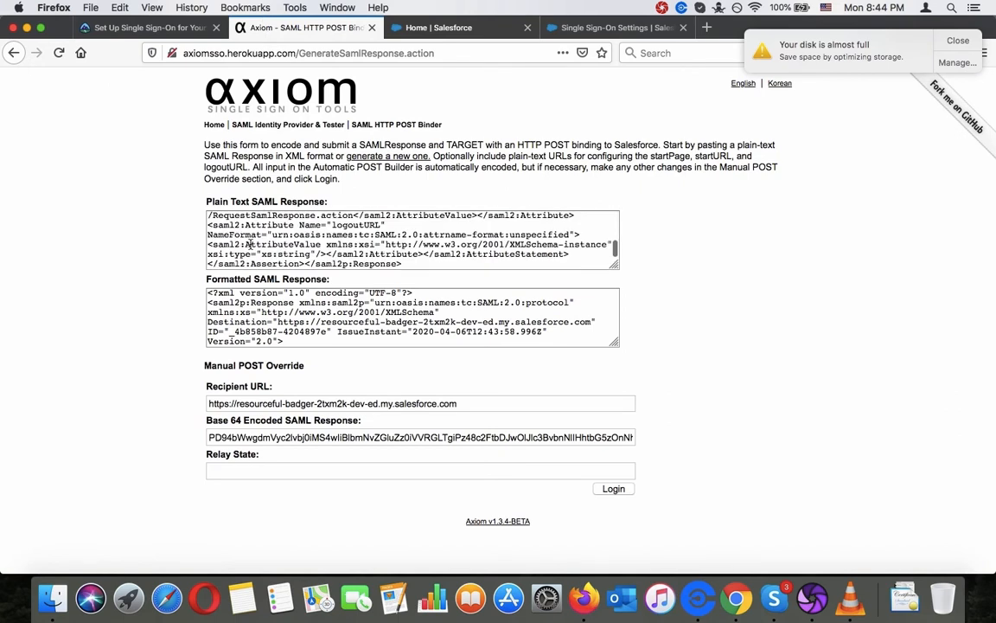
pyautogui.click(155, 28)
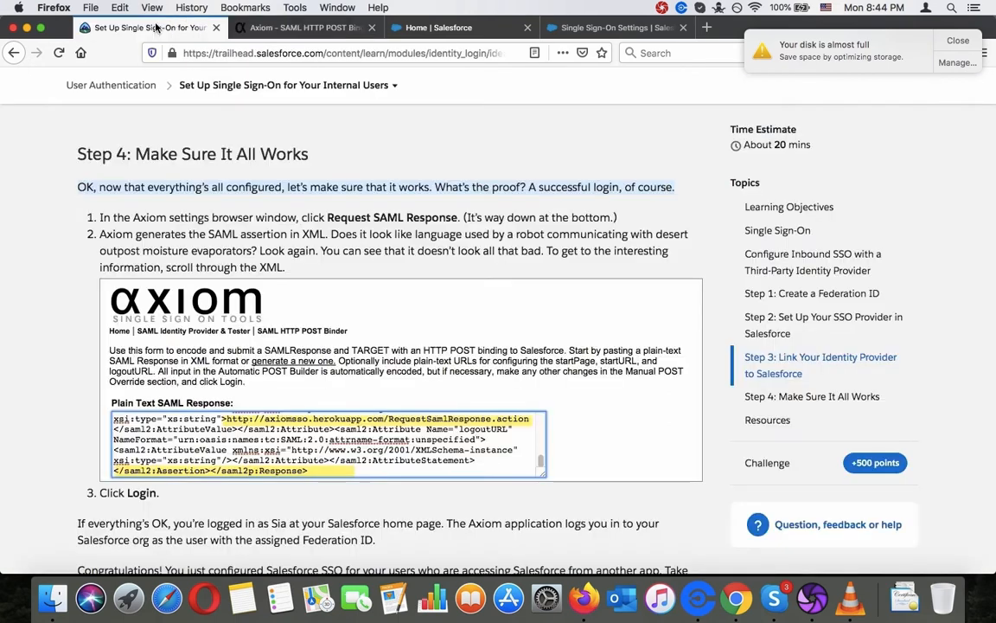
pyautogui.scroll(-3, 212, 195)
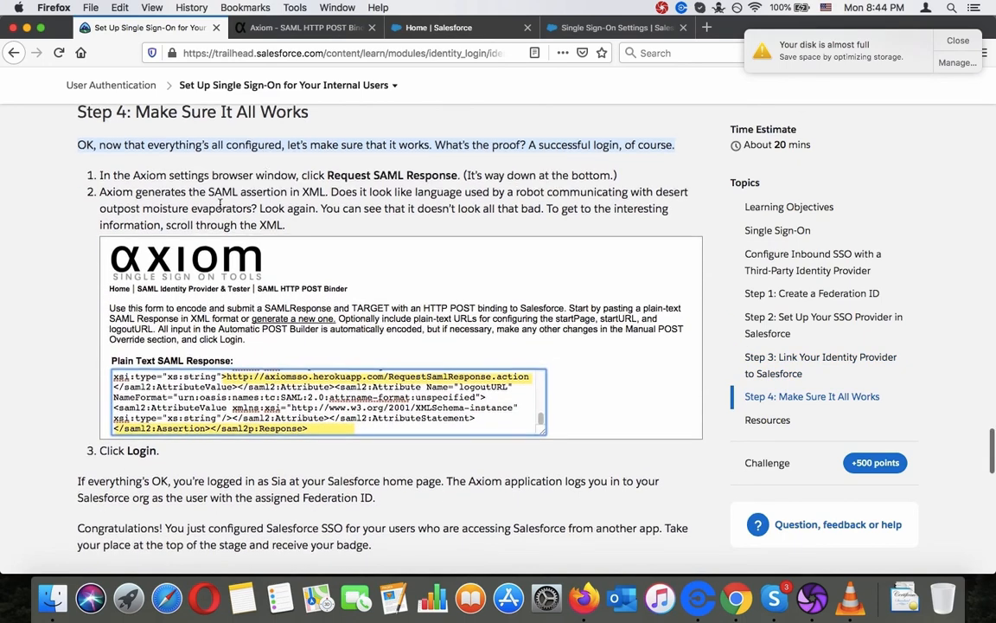
pyautogui.hotkey('ctrl', 'Tab')
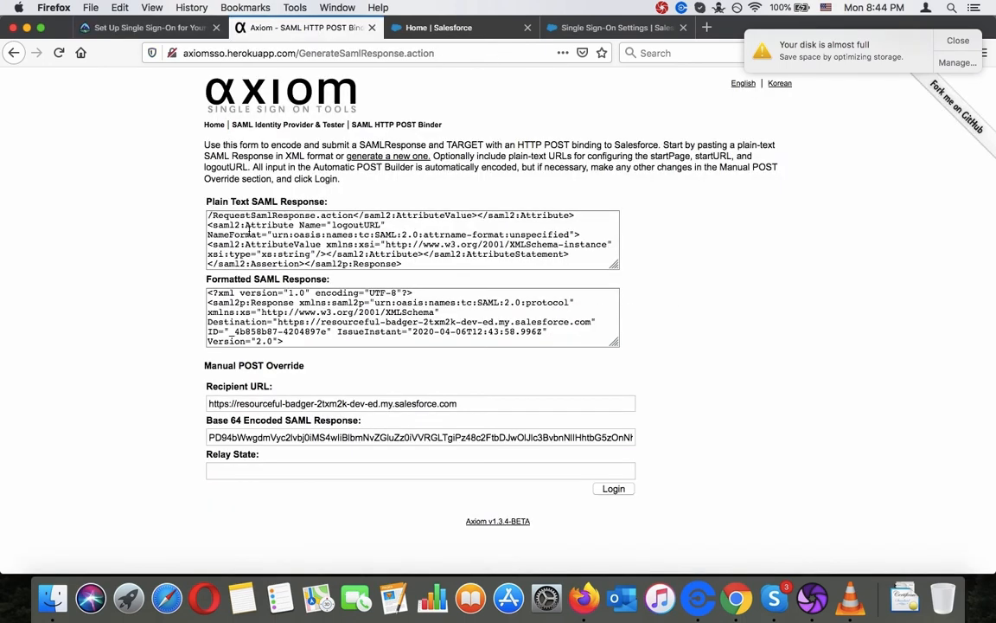
pyautogui.click(184, 30)
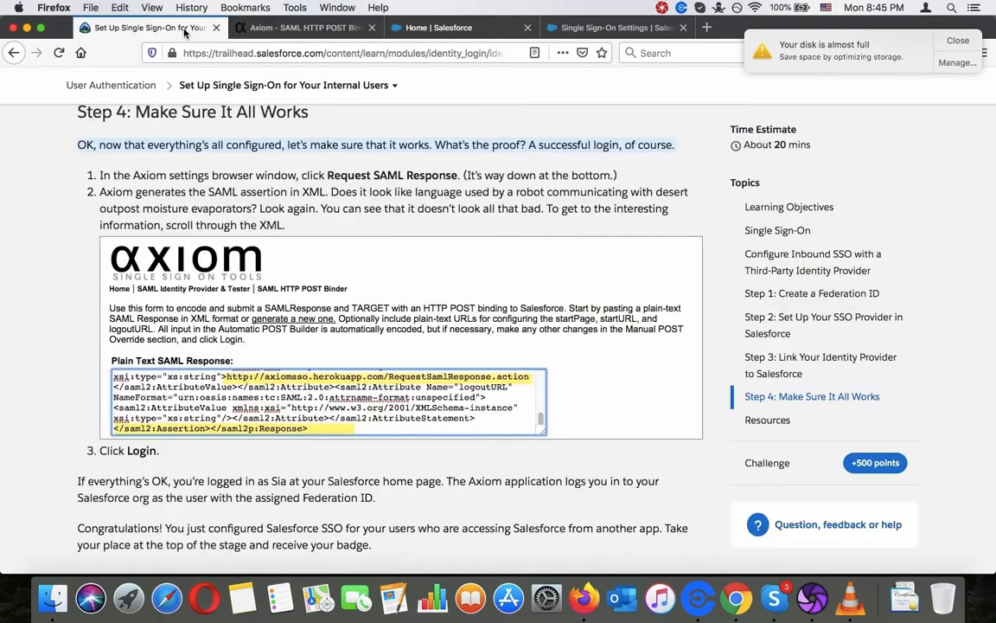
pyautogui.click(285, 28)
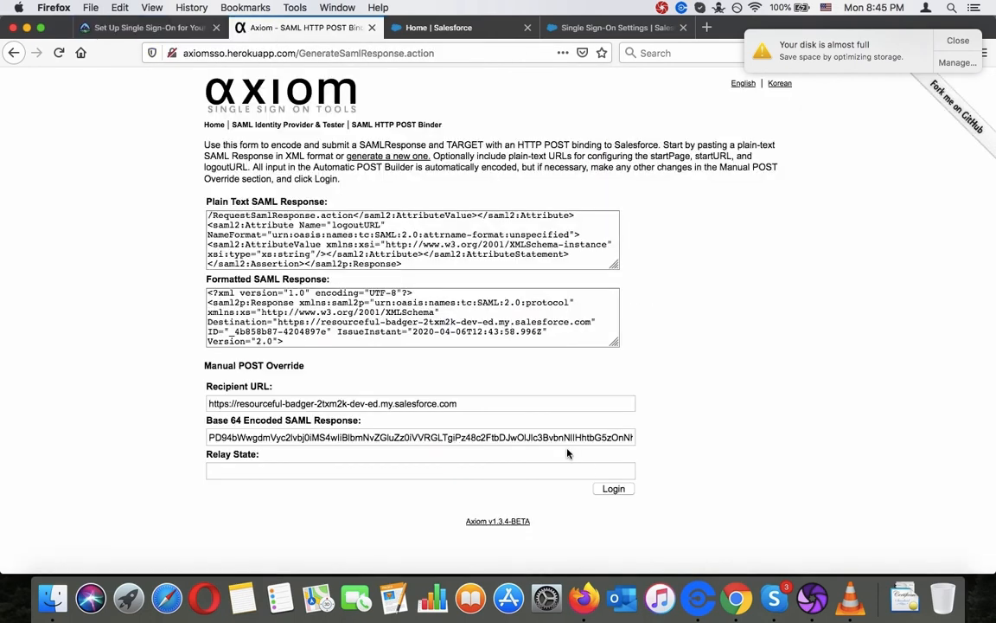
pyautogui.click(606, 490)
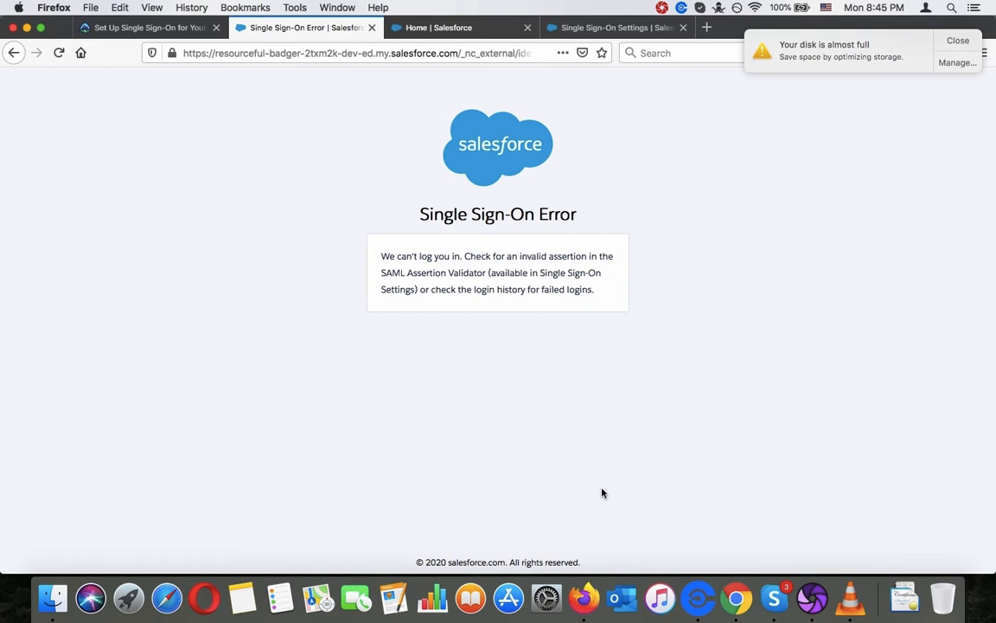
pyautogui.tripleClick(443, 263)
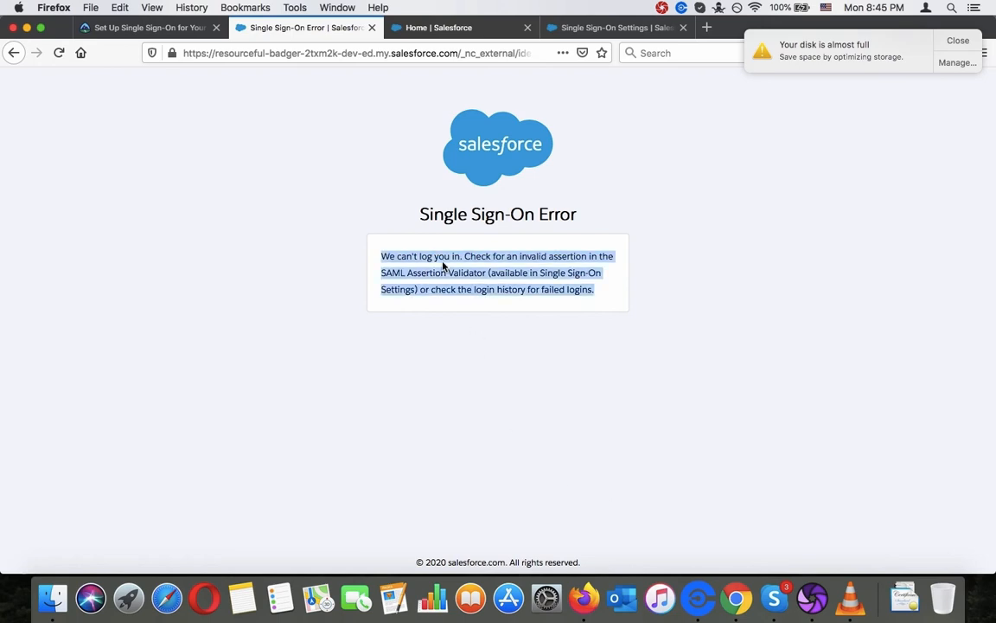
# Reread Trailhead's Step 4 login instructions and examine the external Chatter user's detail page in Salesforce Setup.
pyautogui.click(171, 27)
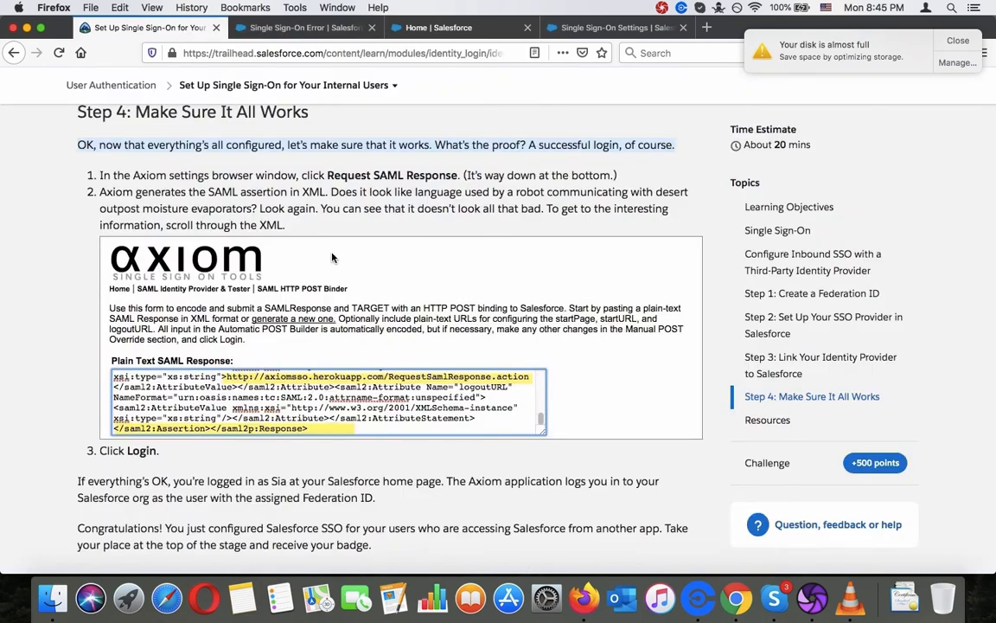
pyautogui.scroll(-3, 333, 257)
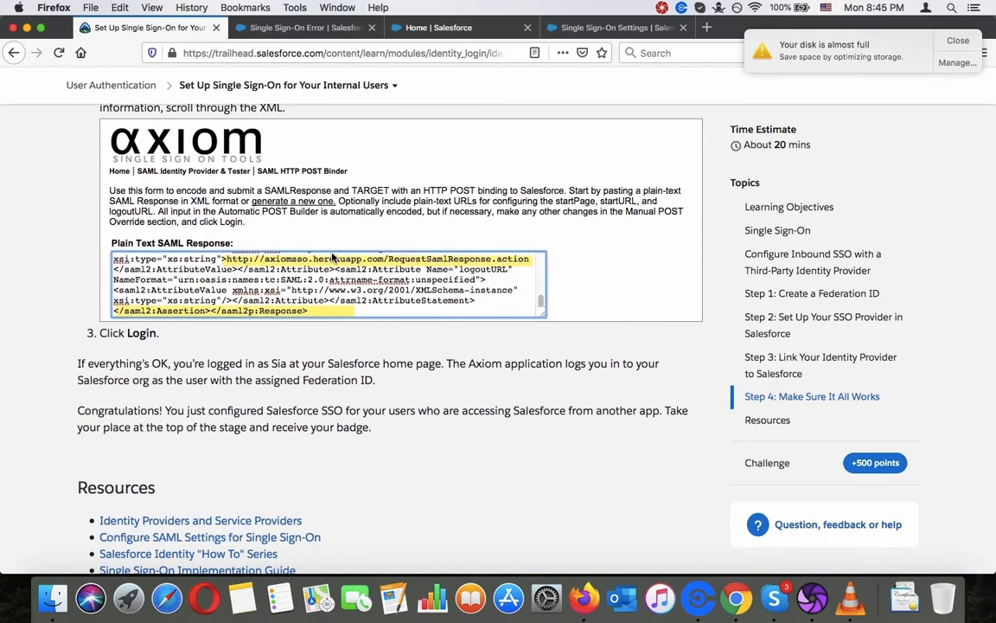
pyautogui.click(608, 27)
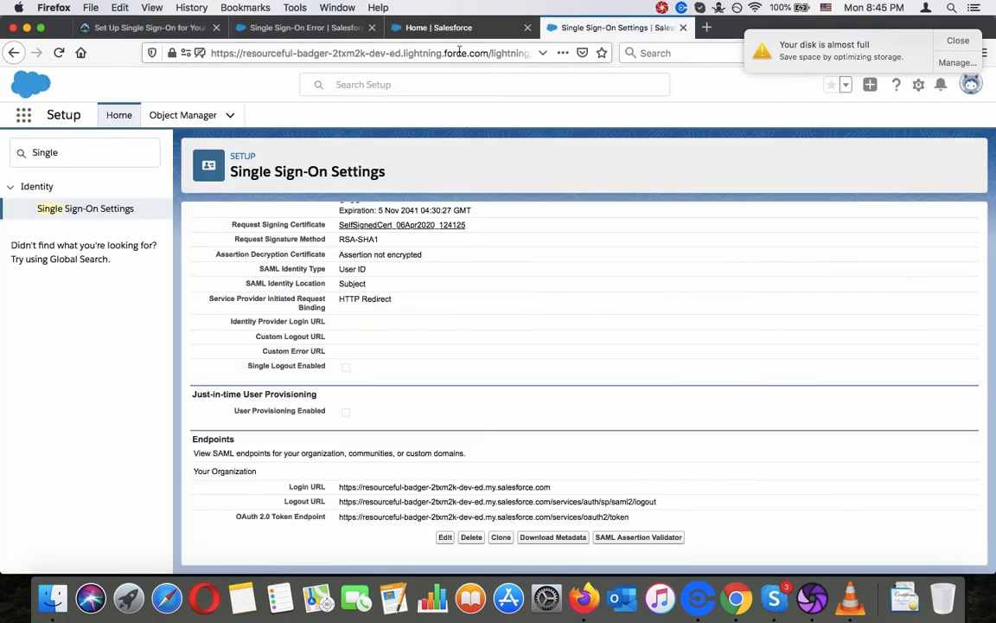
pyautogui.click(13, 52)
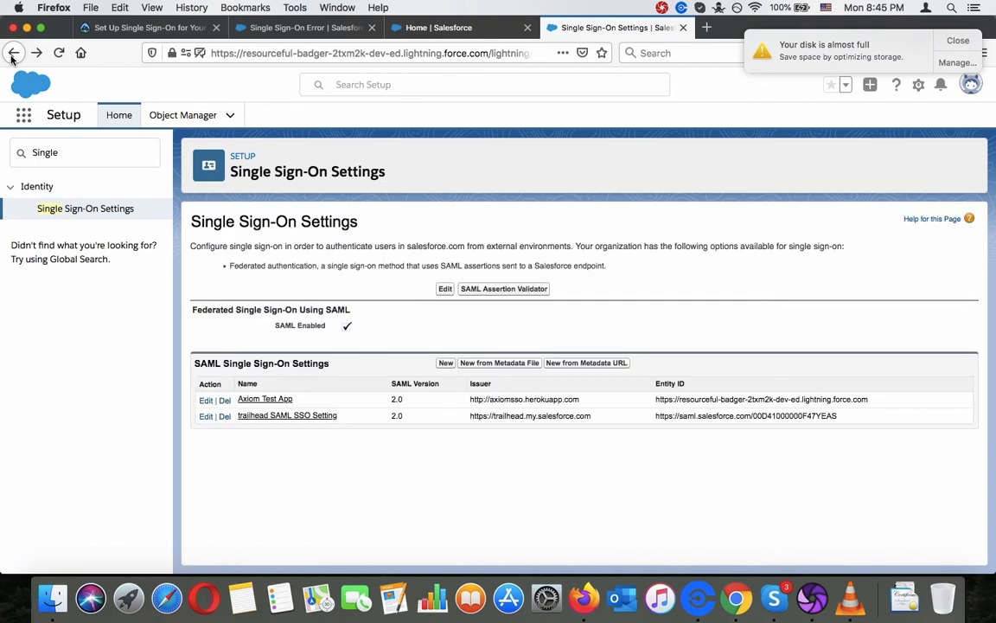
pyautogui.click(12, 53)
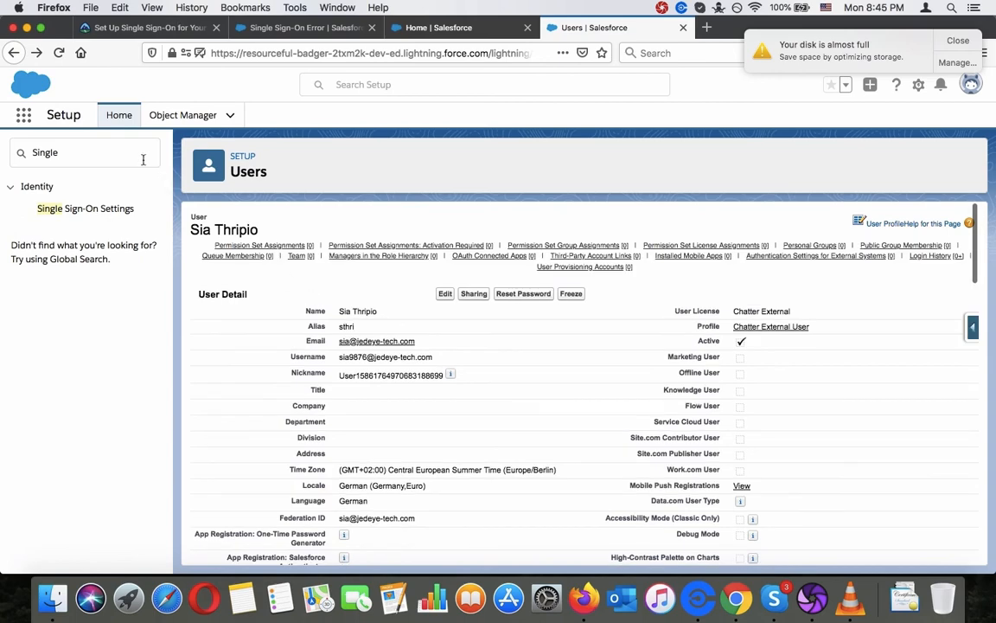
pyautogui.scroll(-2, 356, 364)
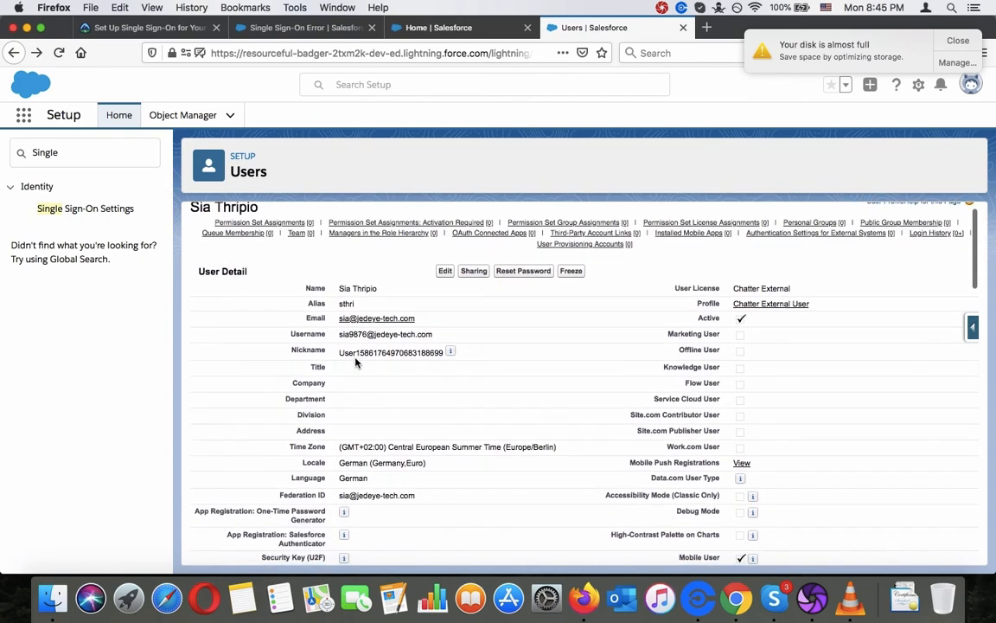
pyautogui.scroll(-10, 355, 363)
pyautogui.scroll(3, 356, 364)
pyautogui.scroll(2, 355, 364)
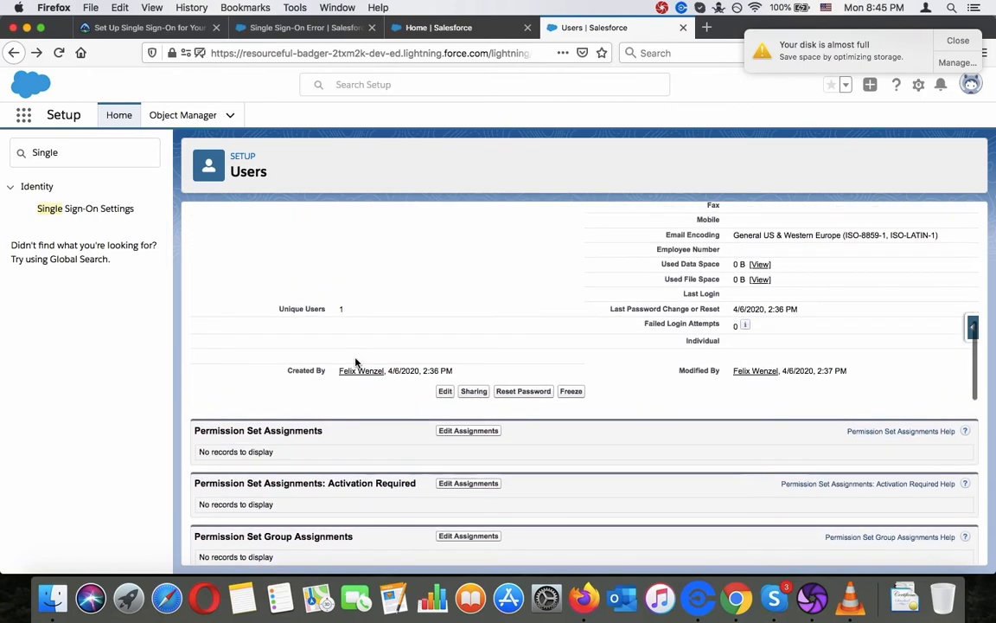
pyautogui.scroll(-10, 355, 363)
pyautogui.scroll(15, 355, 363)
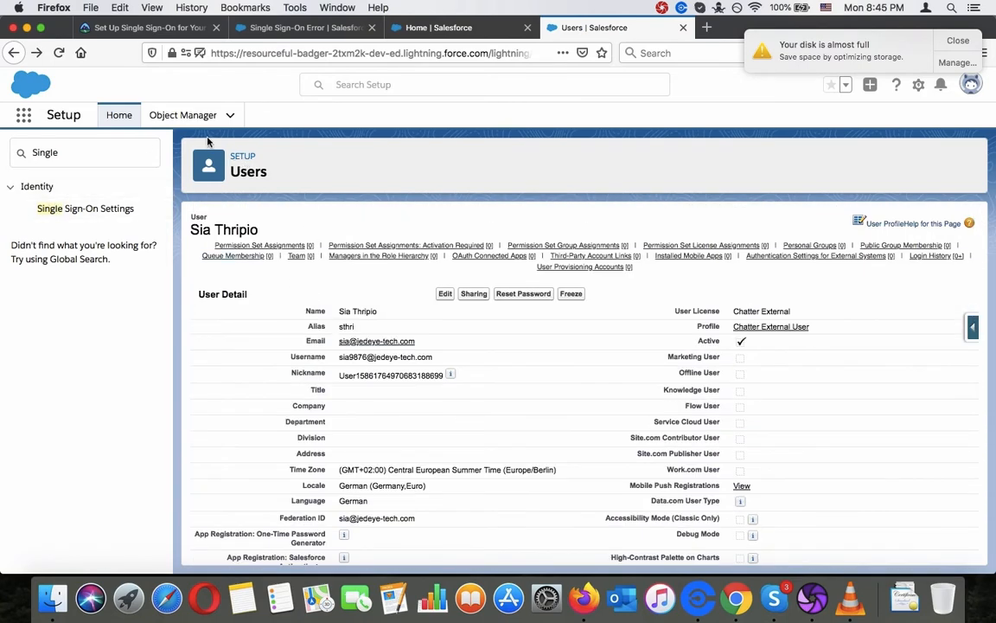
# Search Setup for "user" and open the list of all users in the org.
pyautogui.click(247, 156)
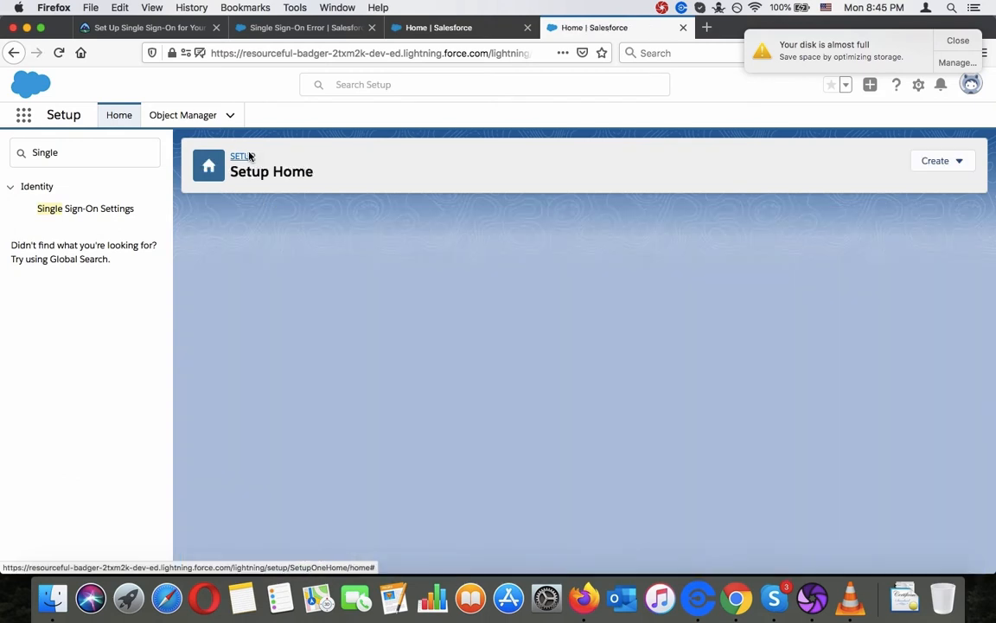
pyautogui.scroll(-5, 279, 355)
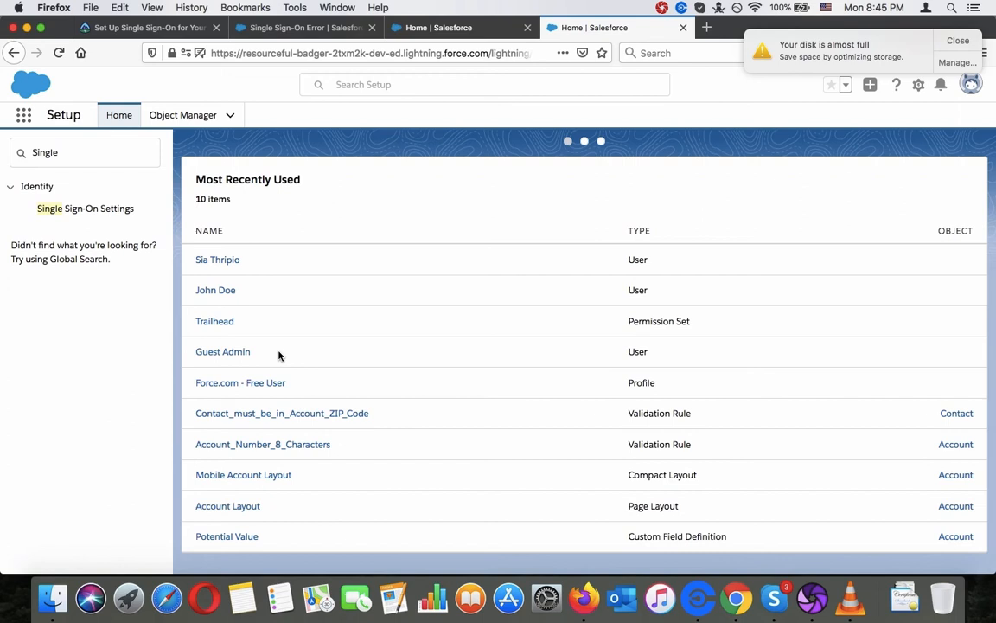
pyautogui.doubleClick(92, 164)
pyautogui.write('user')
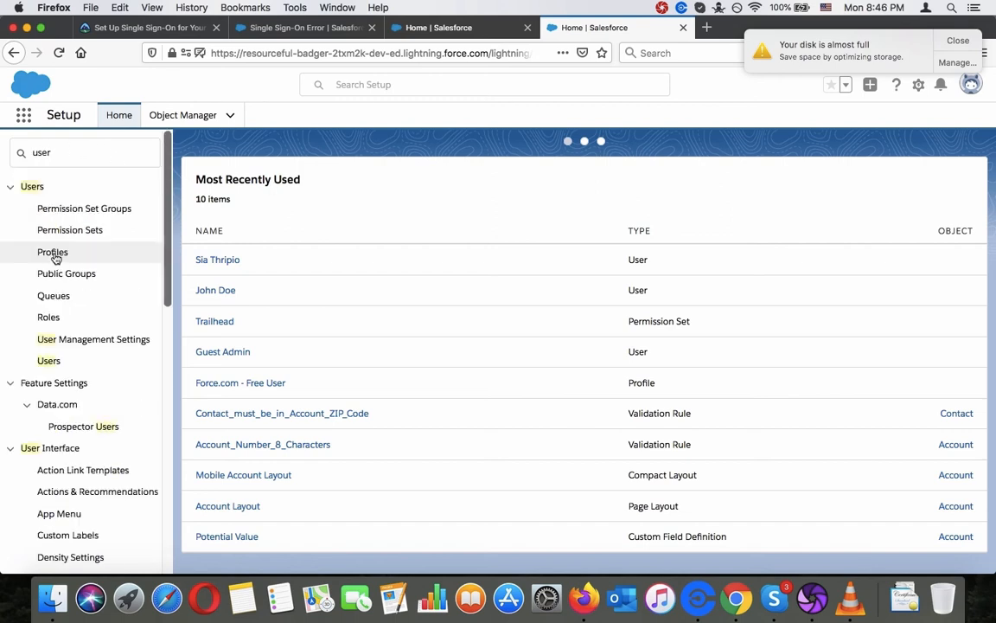
pyautogui.click(75, 359)
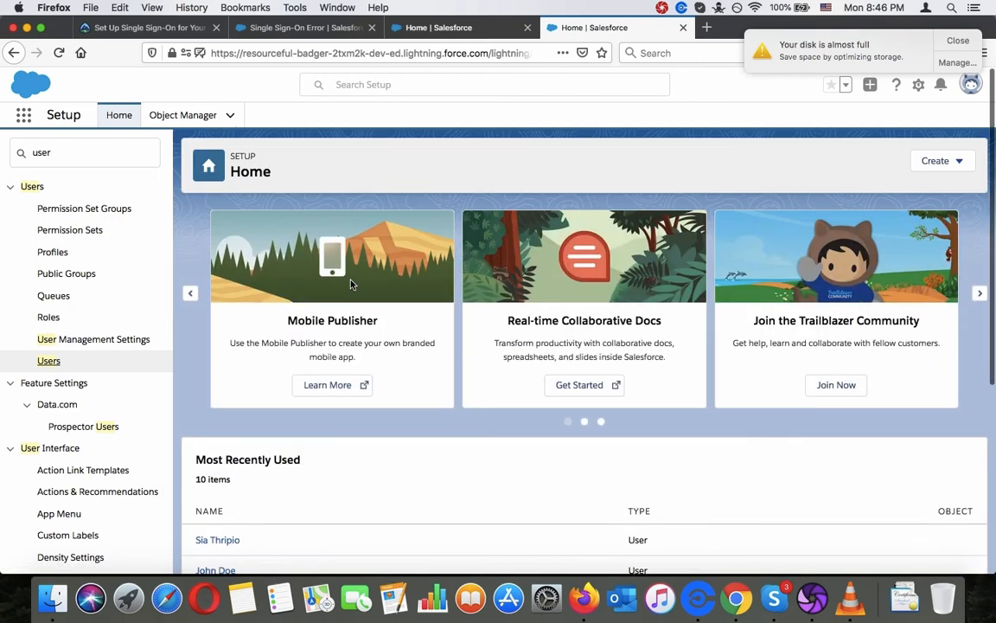
pyautogui.click(47, 362)
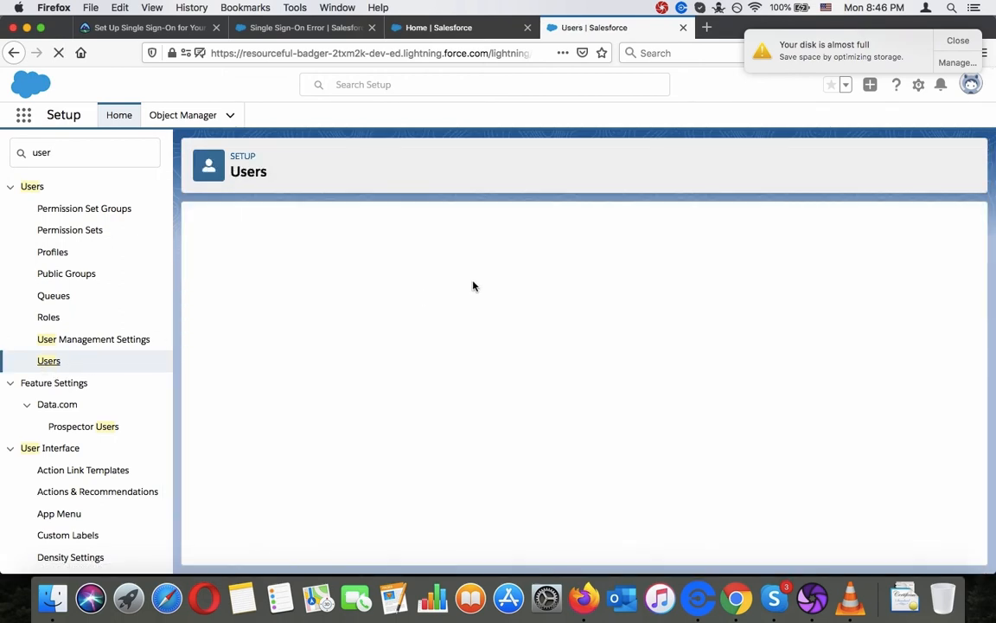
pyautogui.click(958, 41)
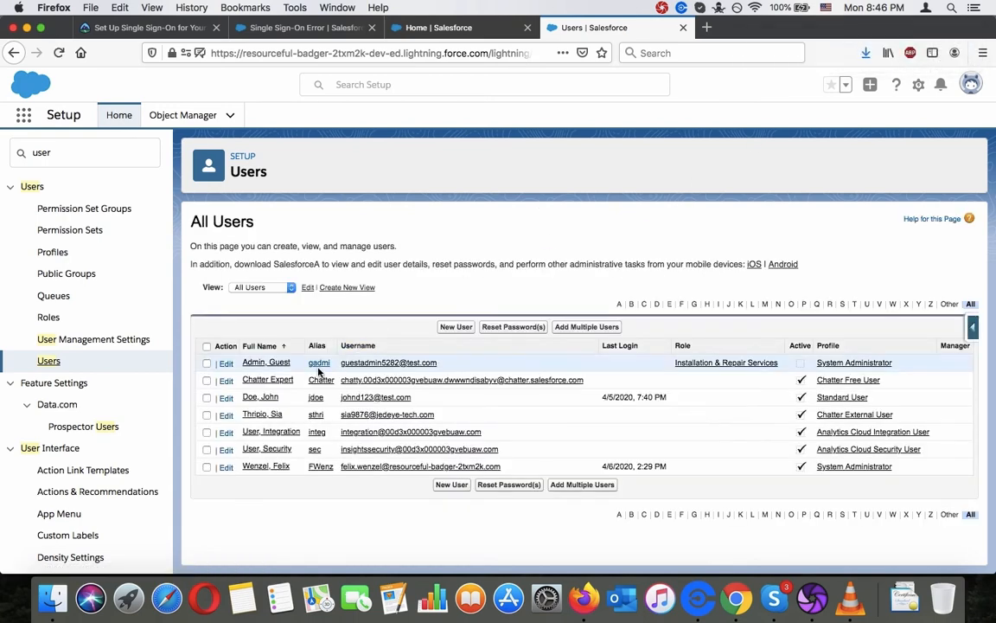
# Open the detail page of the user with the Standard User profile and review its license and Federation ID fields.
pyautogui.click(260, 397)
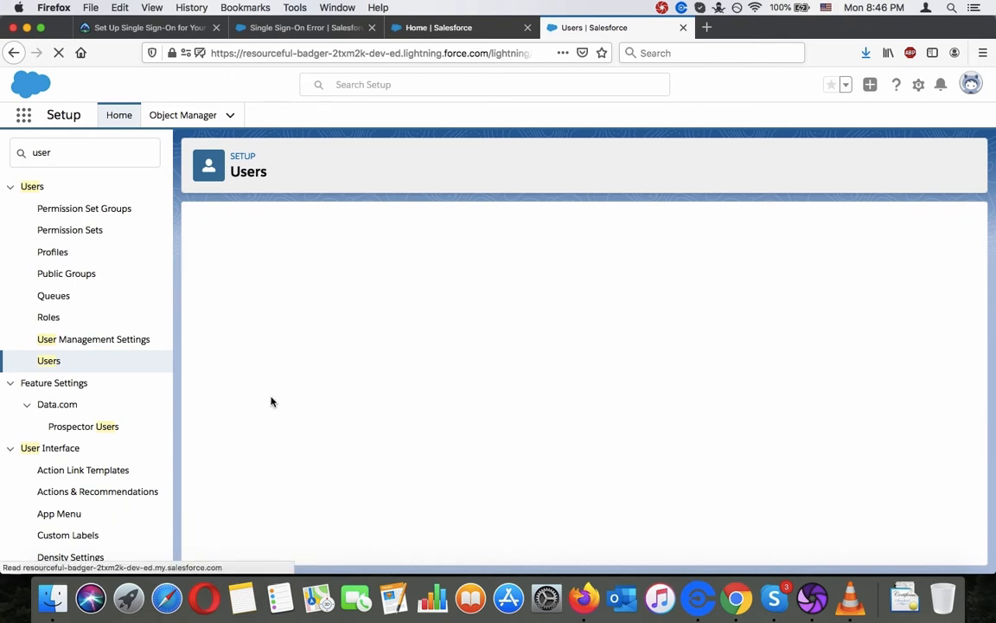
pyautogui.scroll(-2, 271, 402)
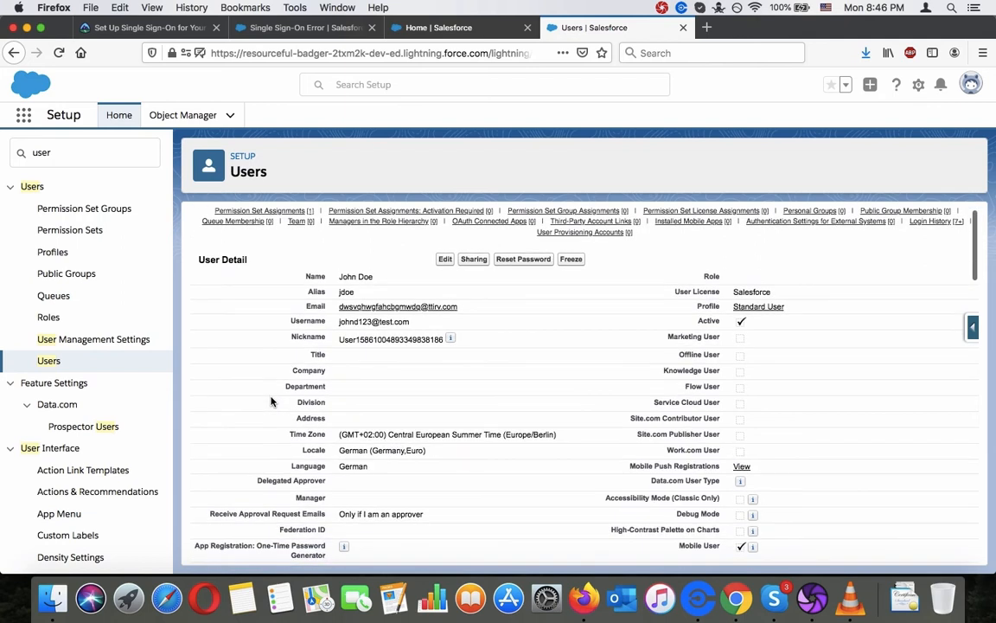
pyautogui.scroll(-1, 271, 402)
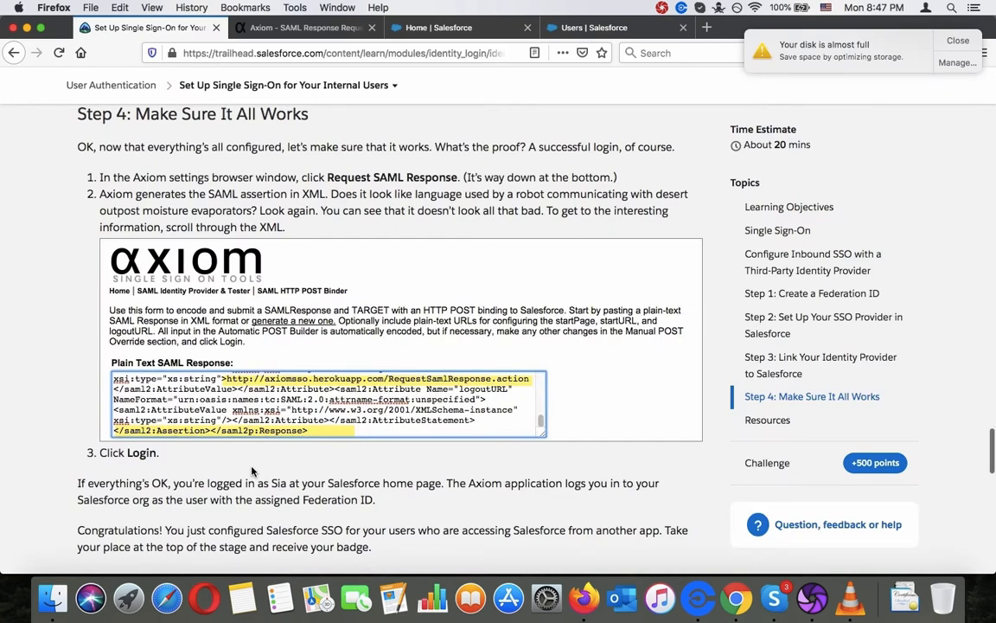
# Submit the single sign-on challenge for checking against My Trailhead Playground 1 and read the feedback.
pyautogui.scroll(-5, 252, 468)
pyautogui.scroll(-8, 252, 467)
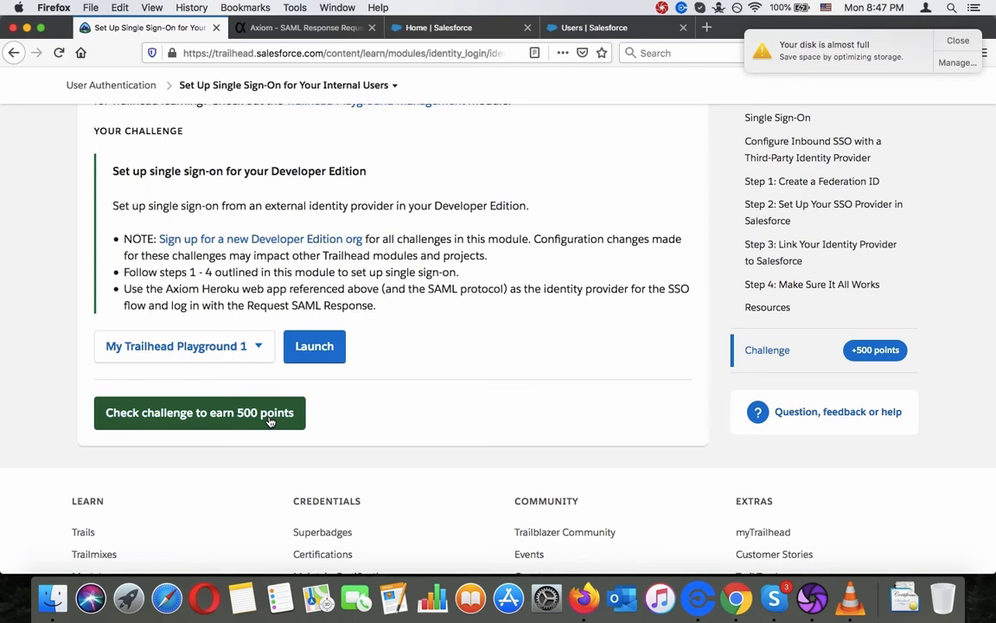
pyautogui.click(269, 421)
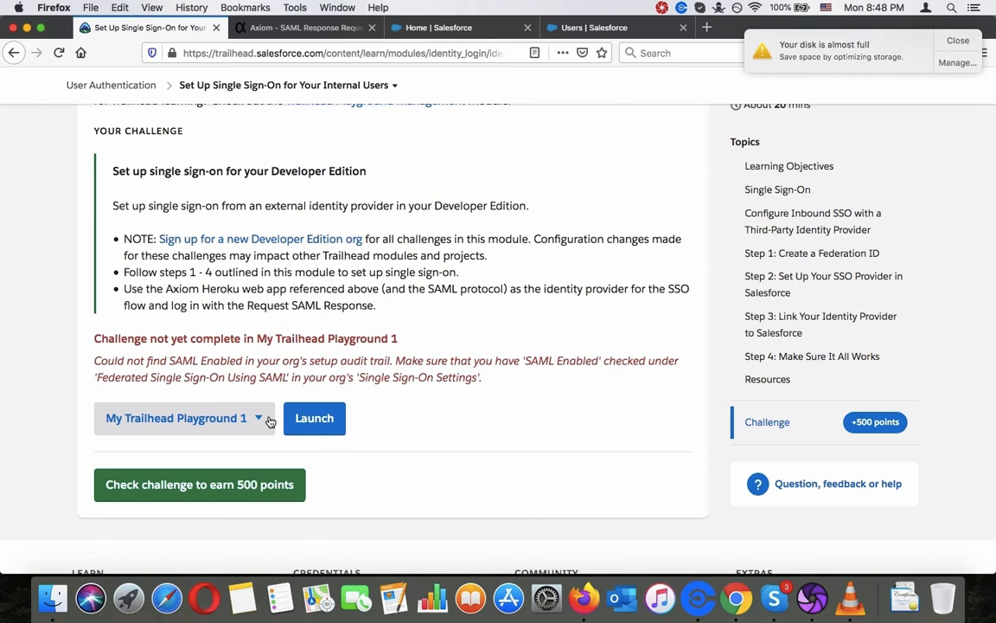
pyautogui.tripleClick(268, 378)
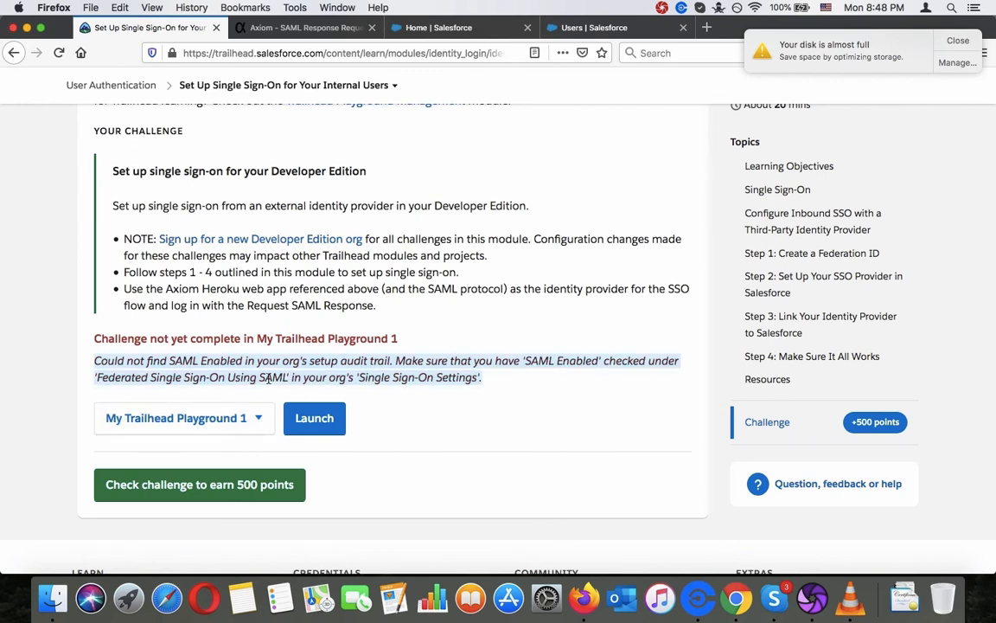
pyautogui.click(269, 378)
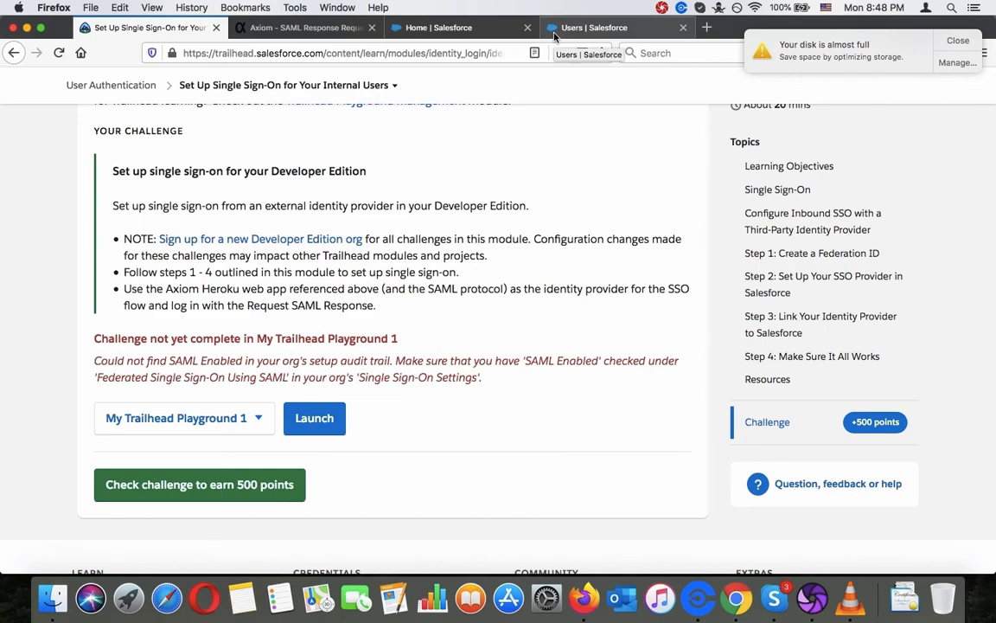
# Reread the Step 2 instructions in Trailhead on selecting SAML Enabled.
pyautogui.scroll(15, 406, 344)
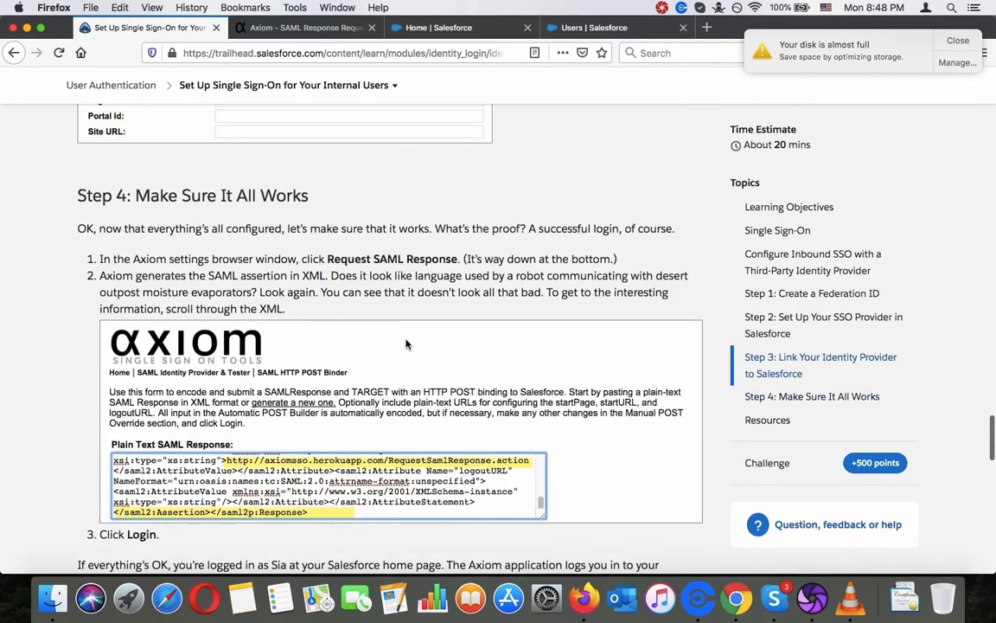
pyautogui.scroll(15, 407, 344)
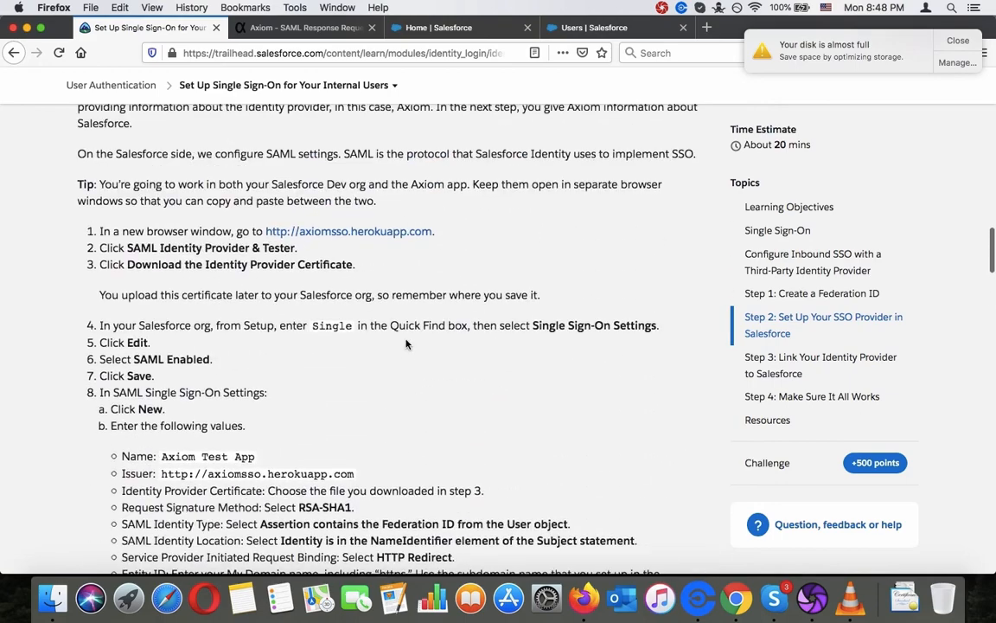
pyautogui.scroll(-3, 406, 344)
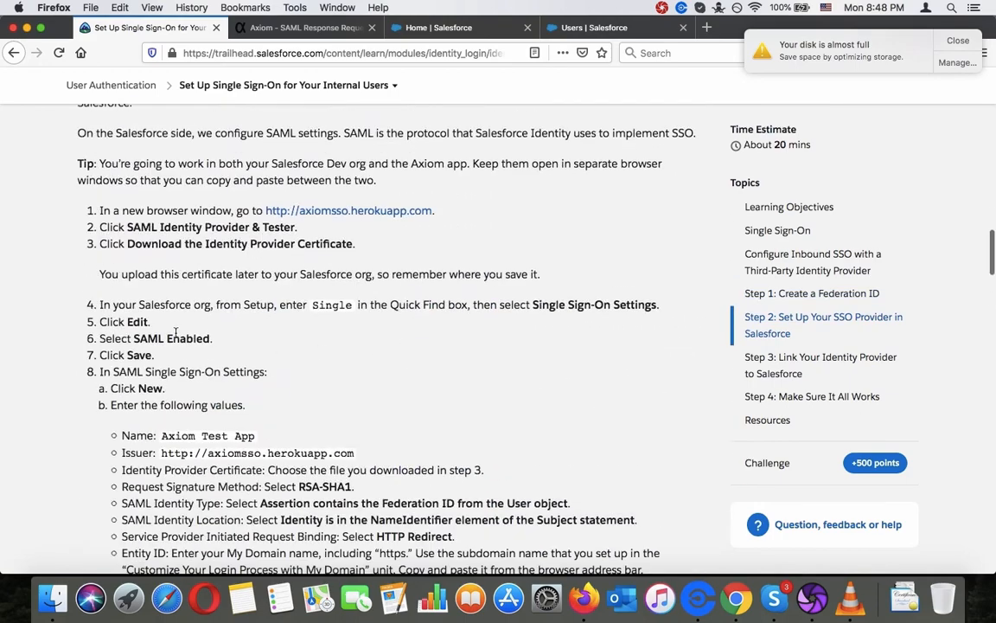
pyautogui.tripleClick(166, 344)
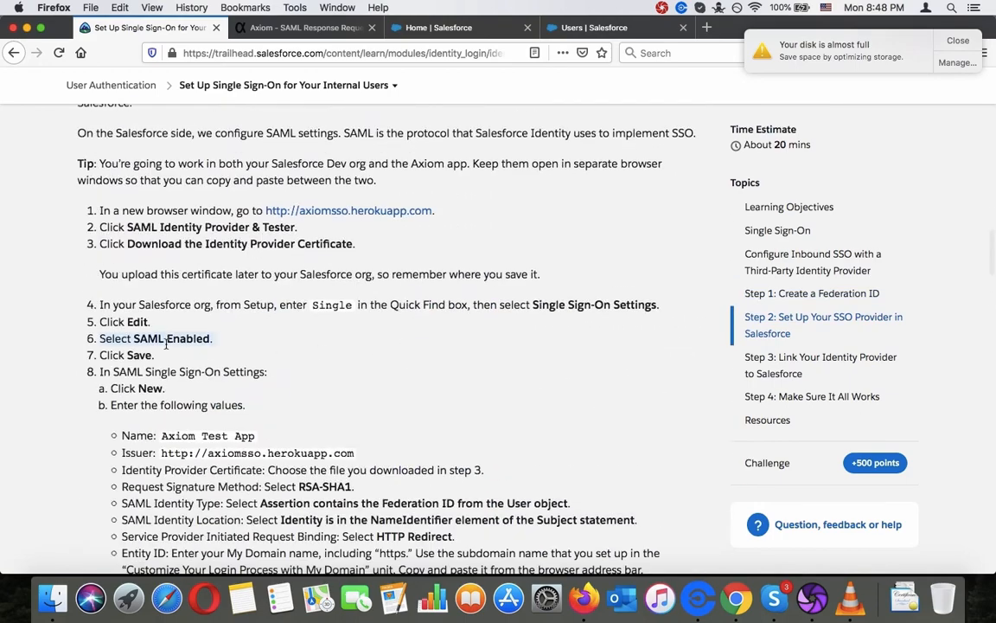
# Search the Salesforce Setup for "sign", open Single Sign-On Settings and compare the page with Trailhead's Step 2 instructions.
pyautogui.click(594, 26)
pyautogui.tripleClick(76, 152)
pyautogui.write('s')
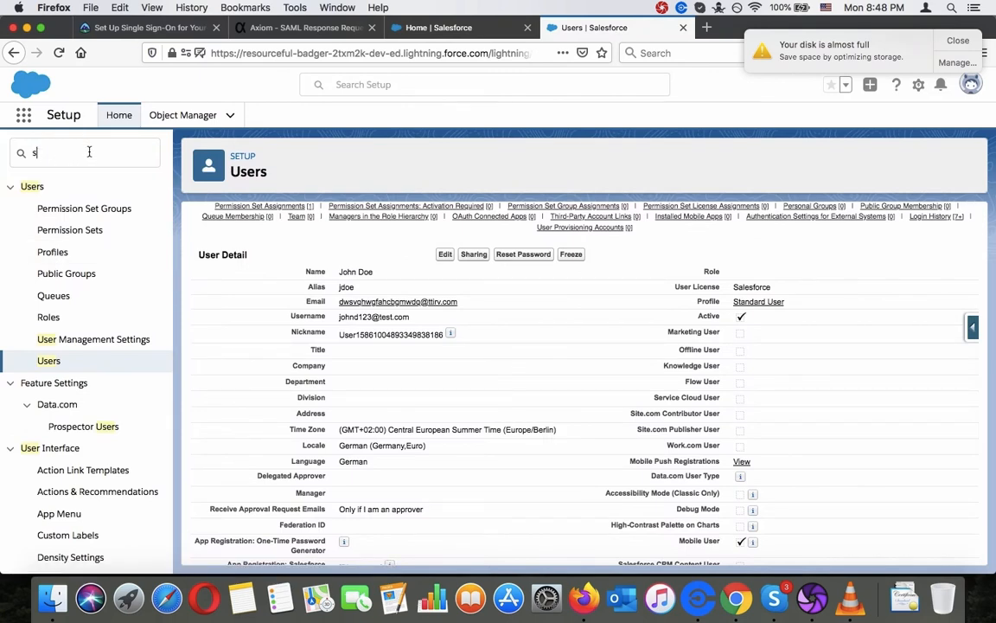
pyautogui.write('ign')
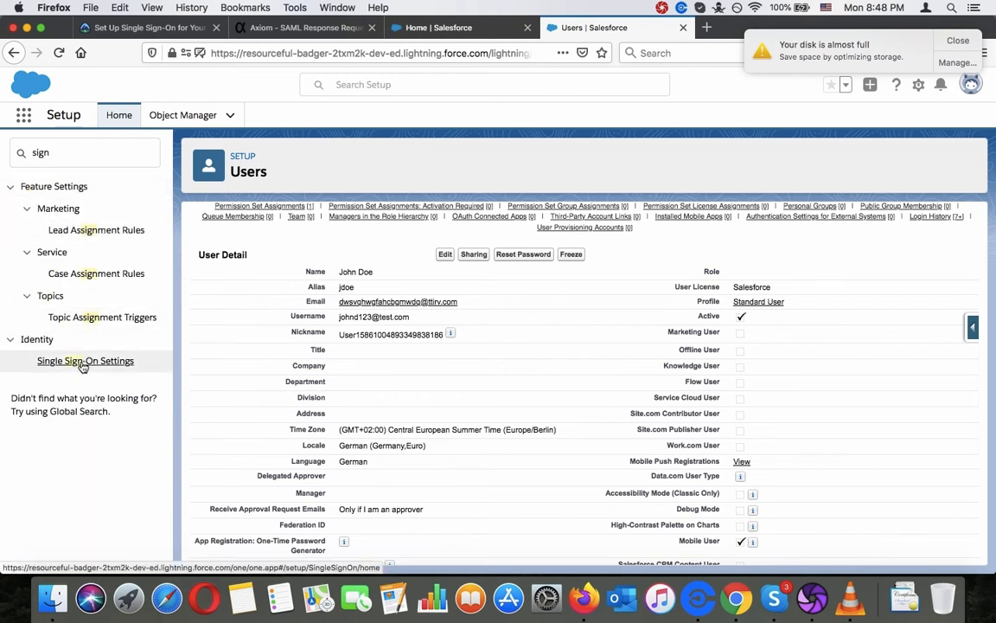
pyautogui.click(83, 359)
pyautogui.click(156, 29)
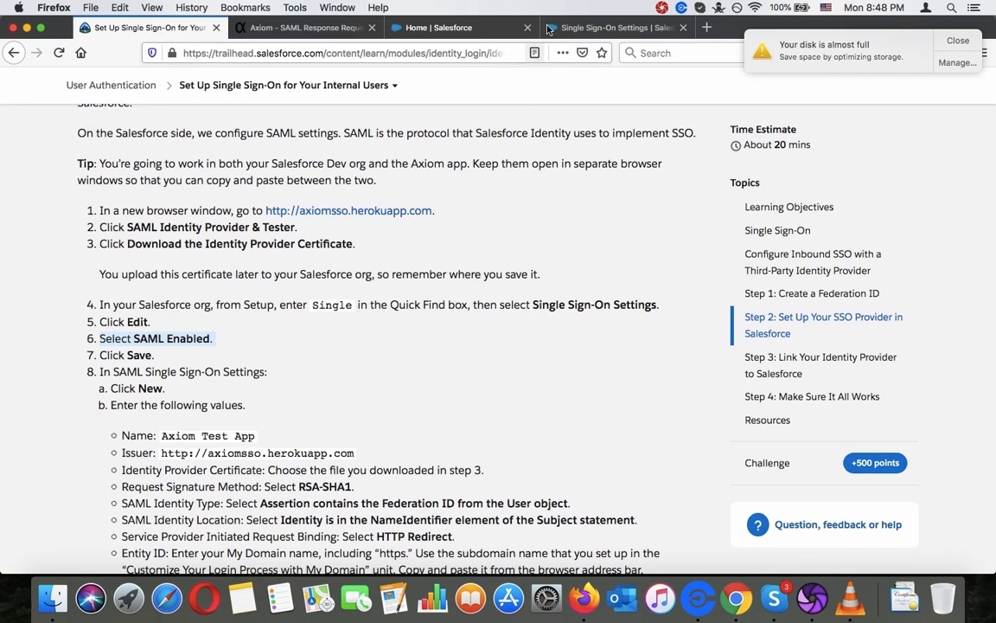
pyautogui.click(610, 30)
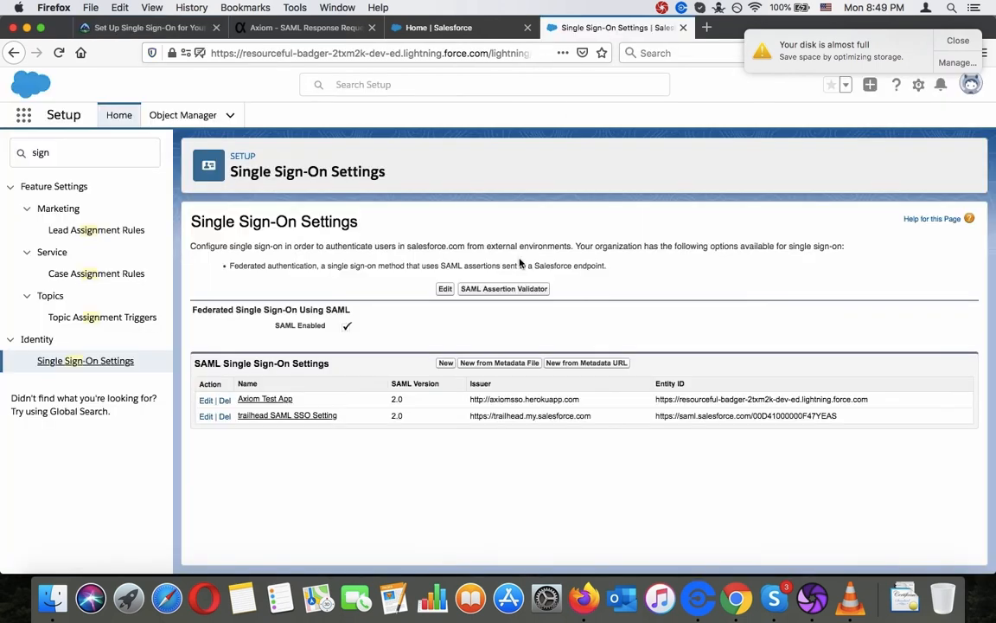
# Edit the Federated Single Sign-On Using SAML setting and save it again with SAML Enabled selected.
pyautogui.tripleClick(348, 310)
pyautogui.click(348, 310)
pyautogui.click(445, 290)
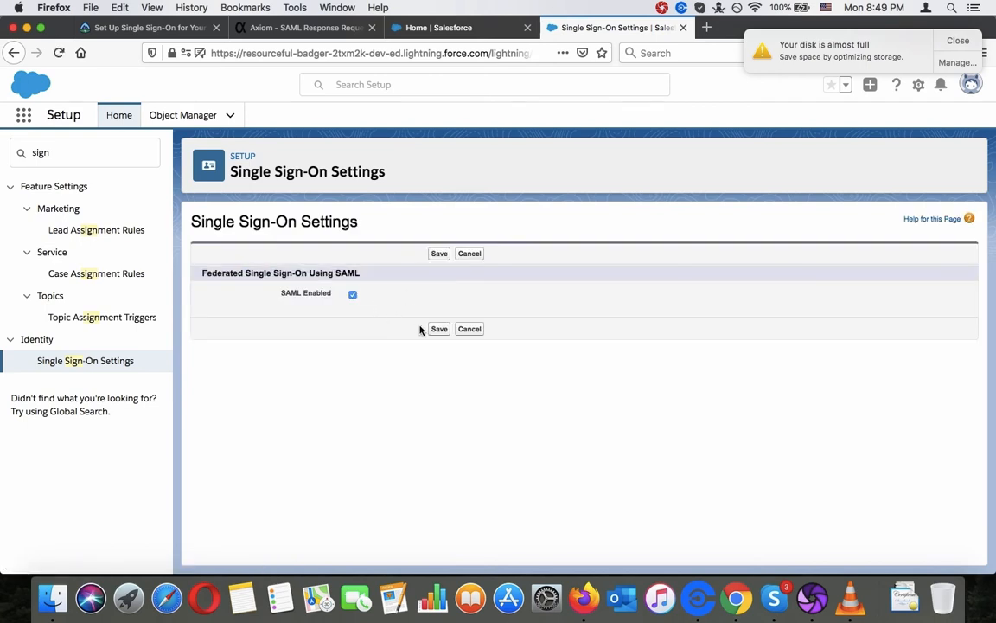
pyautogui.click(438, 330)
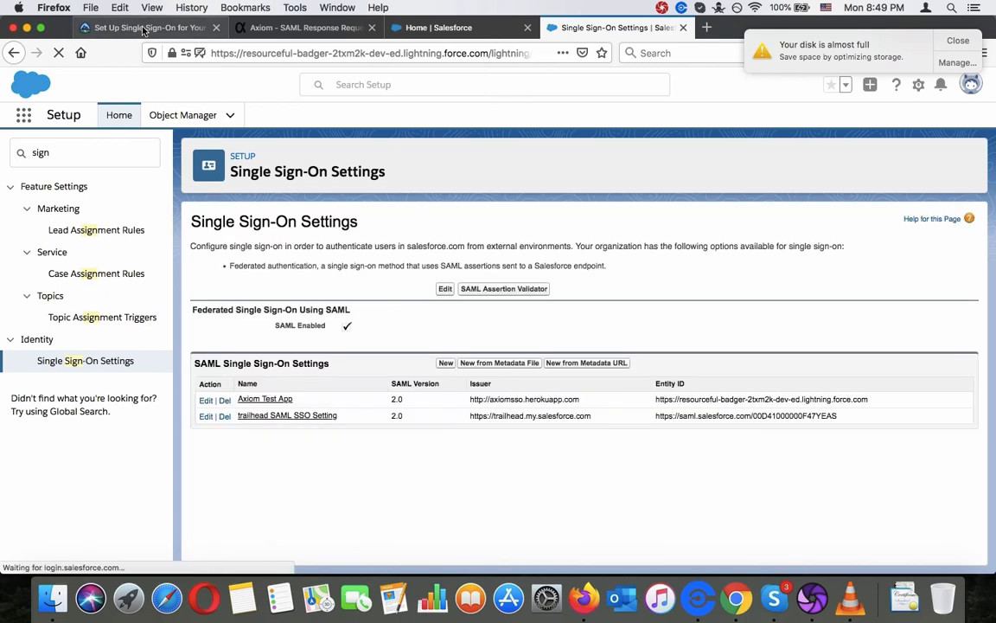
# Return to the Trailhead challenge, reread its feedback about SAML Enabled and submit the challenge for checking again.
pyautogui.click(144, 28)
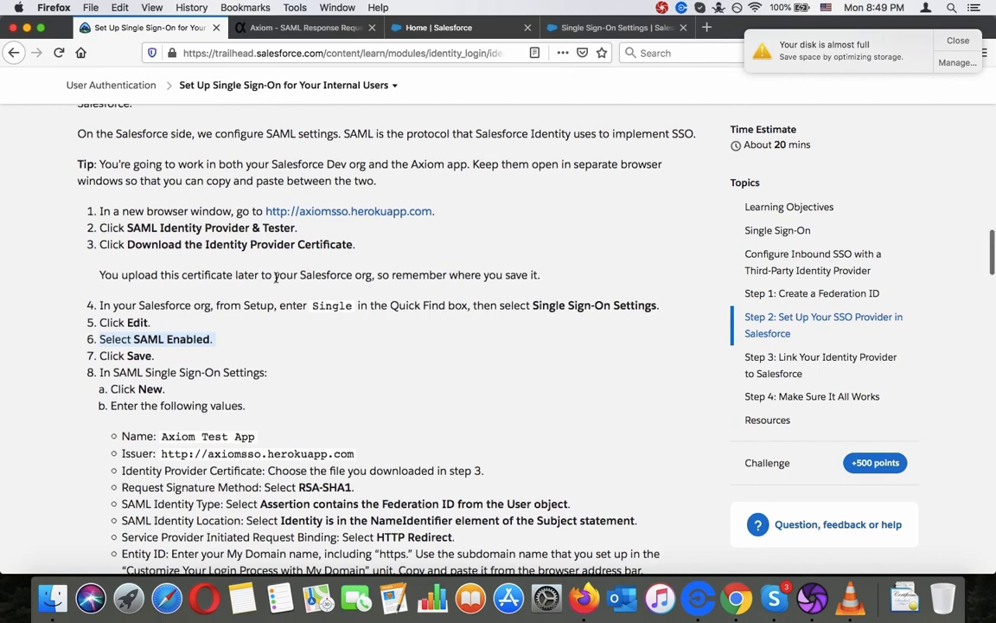
pyautogui.scroll(3, 276, 277)
pyautogui.scroll(-20, 276, 277)
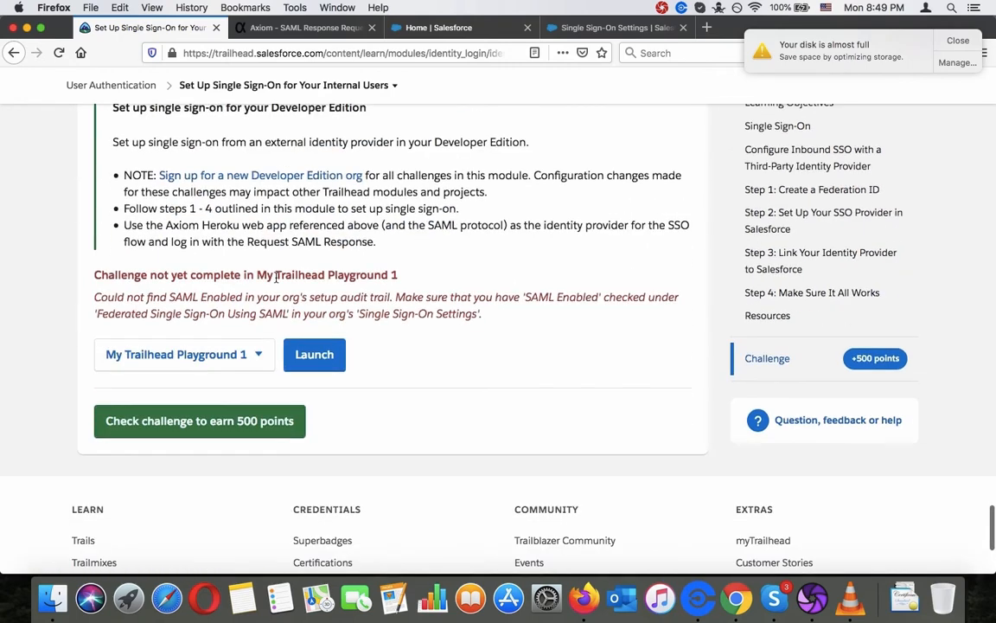
pyautogui.tripleClick(260, 303)
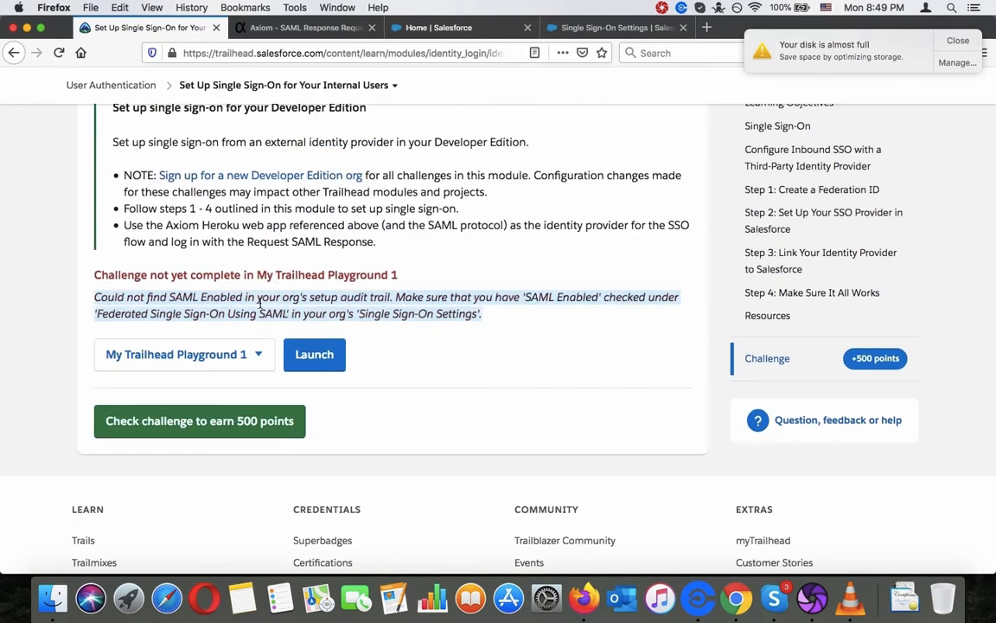
pyautogui.click(260, 303)
pyautogui.click(234, 424)
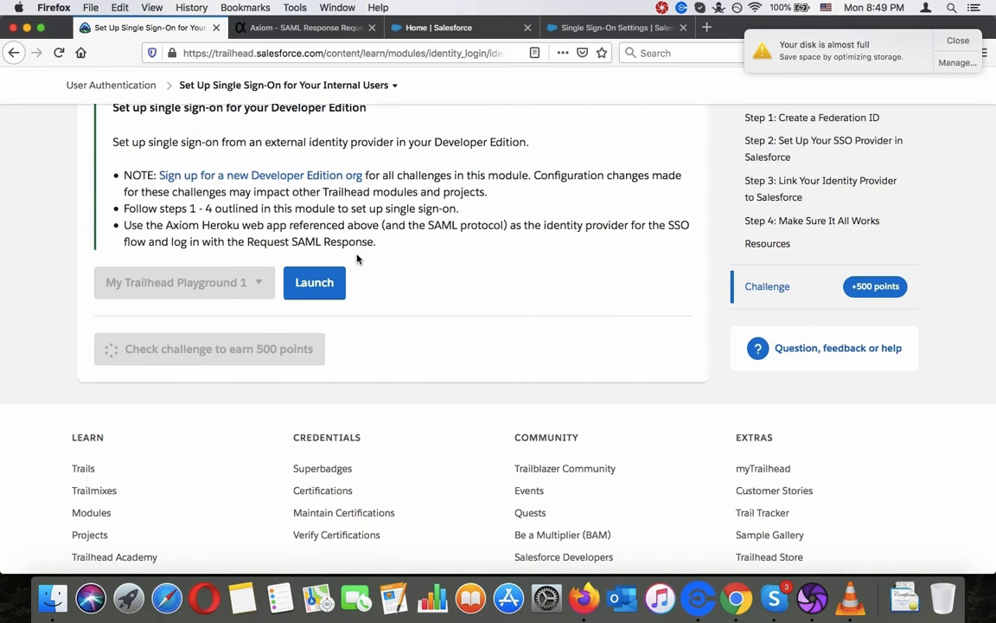
# Compare the SAML Enabled setting on the Single Sign-On Settings page with the feedback under the Trailhead challenge.
pyautogui.click(616, 28)
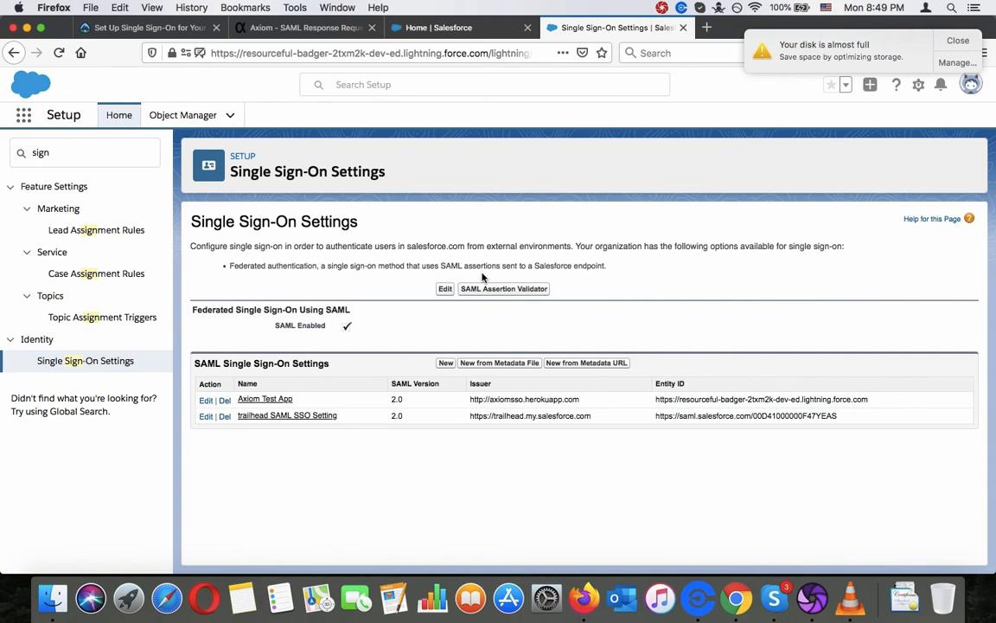
pyautogui.click(152, 27)
pyautogui.scroll(2, 263, 283)
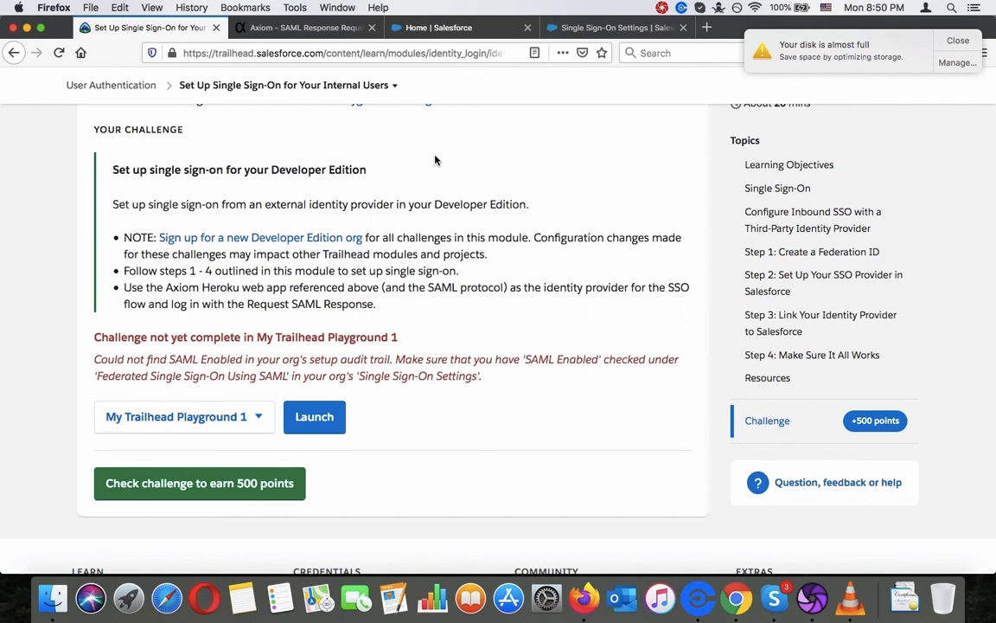
pyautogui.click(612, 27)
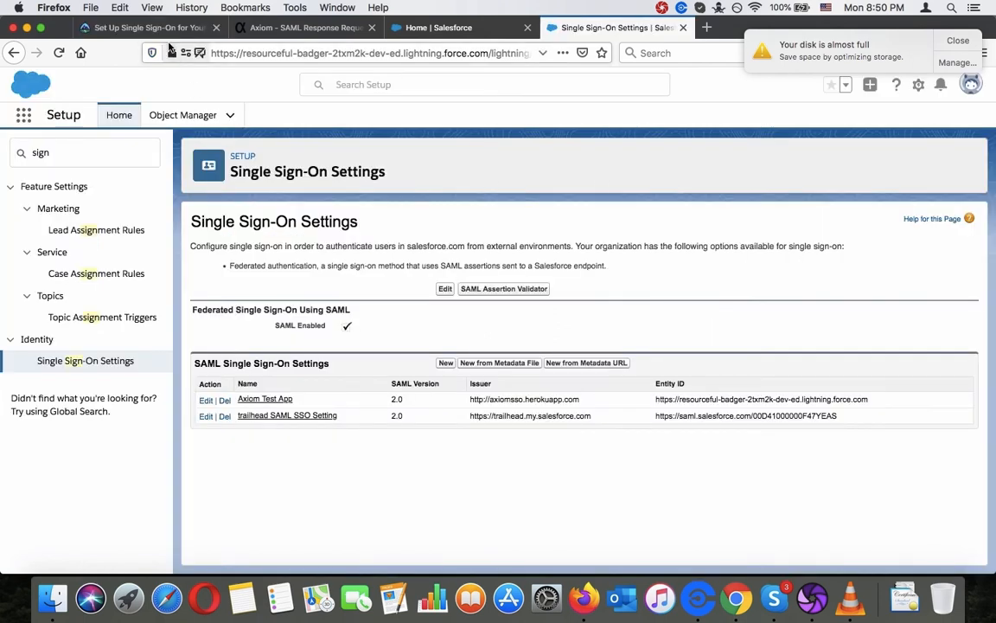
# Launch My Trailhead Playground 1 from the Trailhead challenge and open Setup in the launched org.
pyautogui.click(147, 27)
pyautogui.click(302, 427)
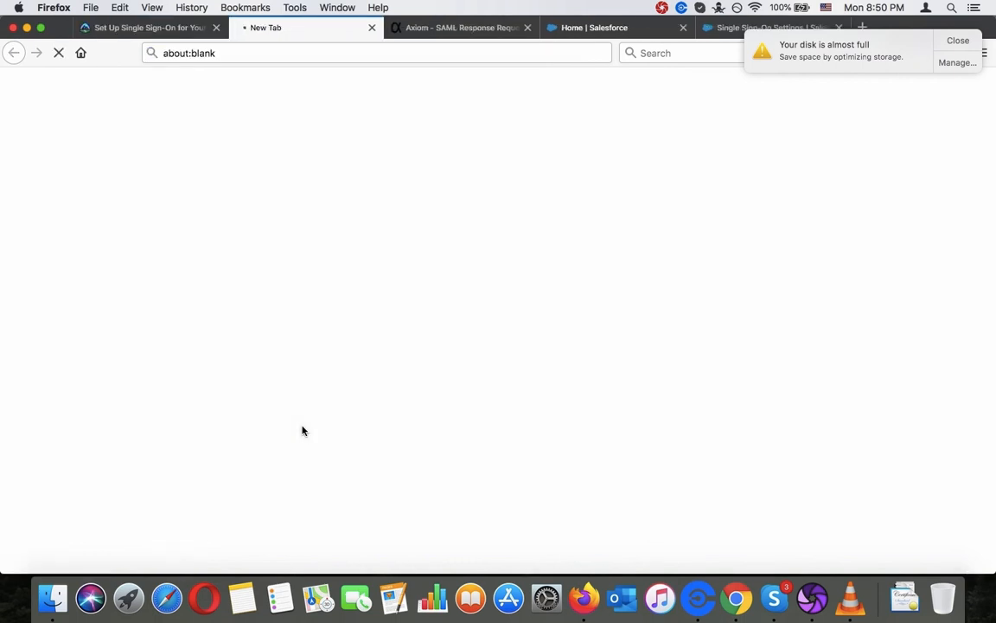
pyautogui.click(155, 28)
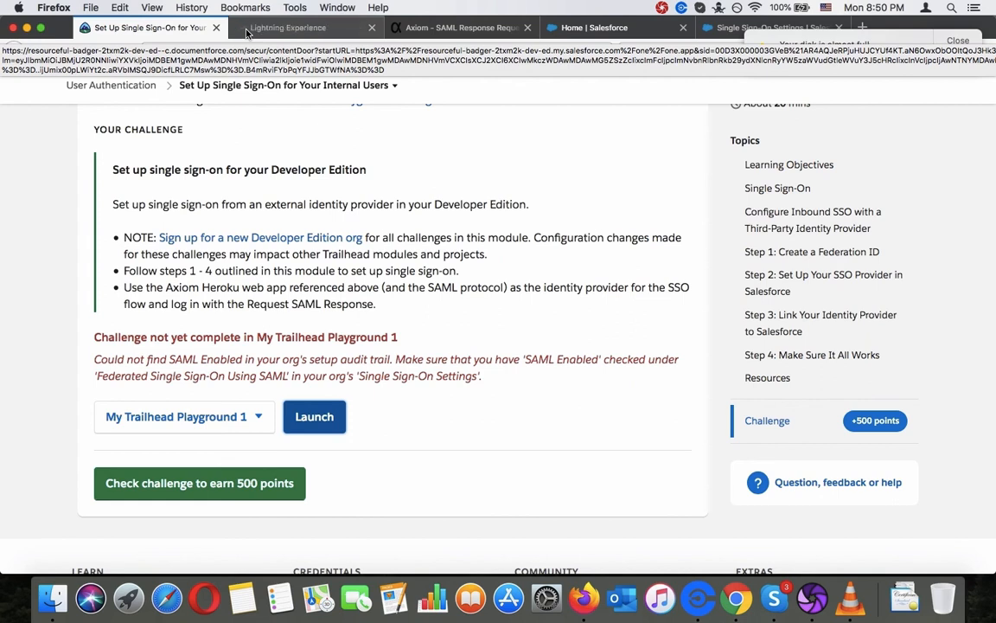
pyautogui.click(277, 28)
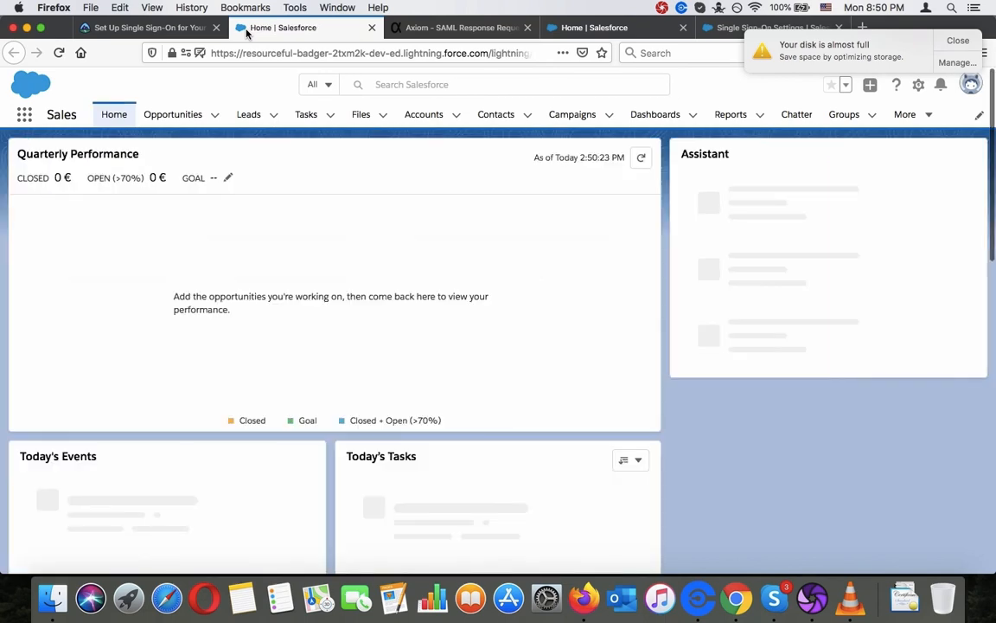
pyautogui.click(918, 85)
pyautogui.click(879, 128)
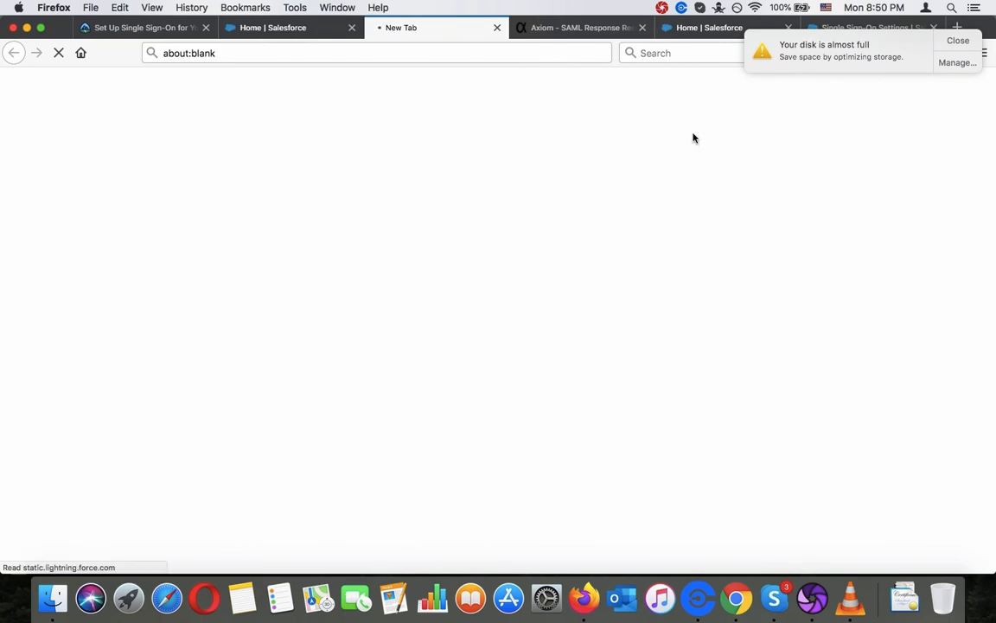
pyautogui.click(216, 34)
pyautogui.click(212, 31)
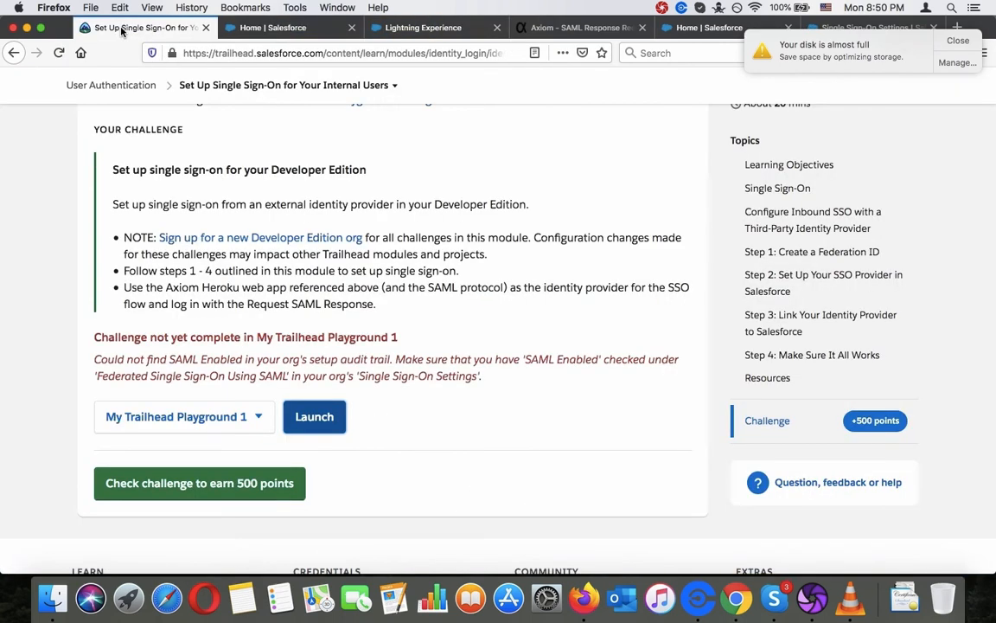
pyautogui.click(399, 29)
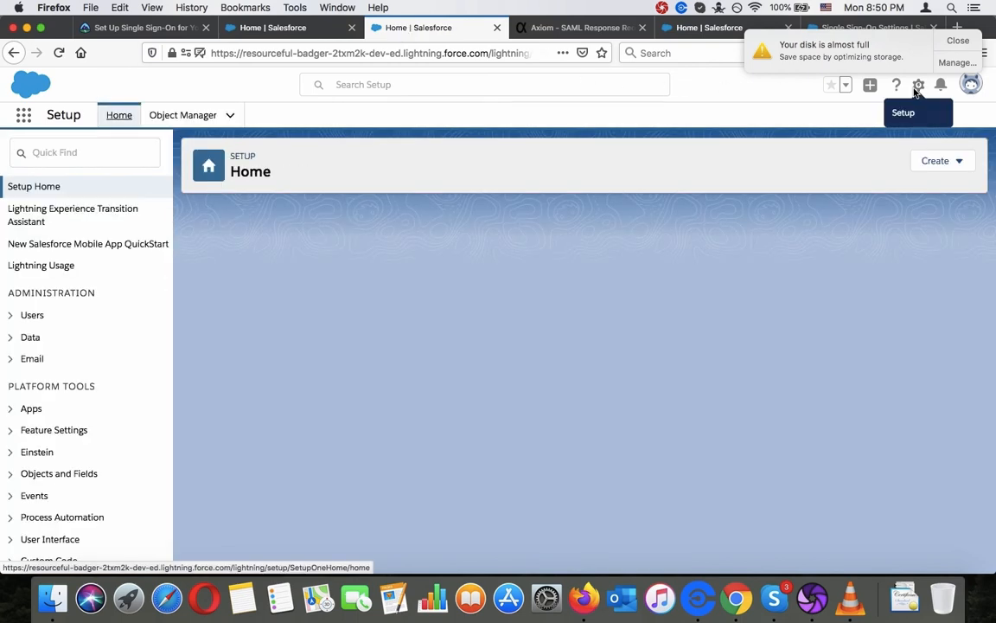
# Search Setup for "single", open Single Sign-On Settings to recheck SAML Enabled, and return to the Trailhead challenge.
pyautogui.scroll(-5, 133, 308)
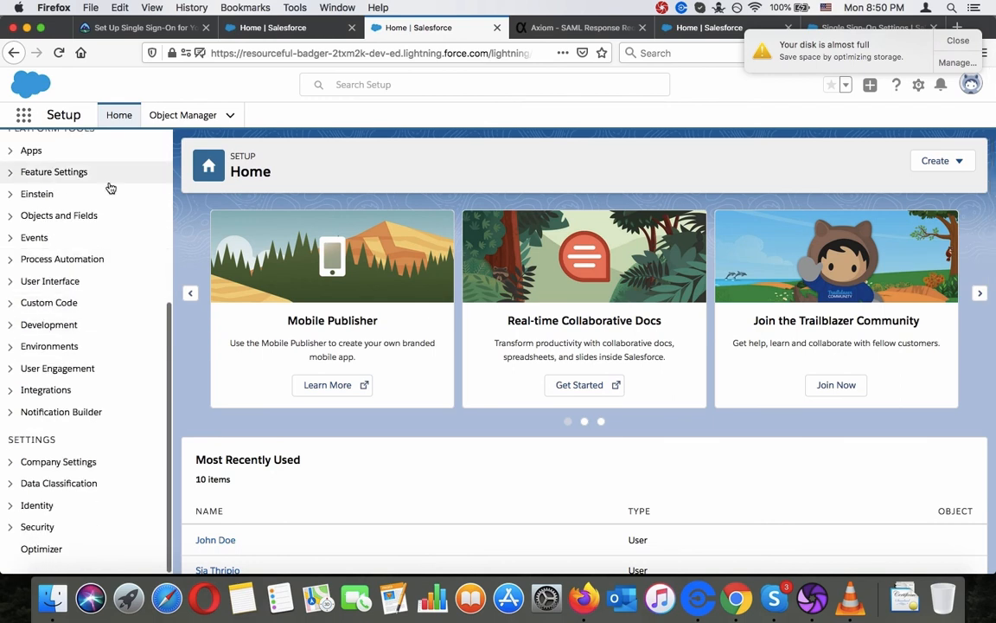
pyautogui.scroll(5, 104, 173)
pyautogui.click(58, 154)
pyautogui.write('s')
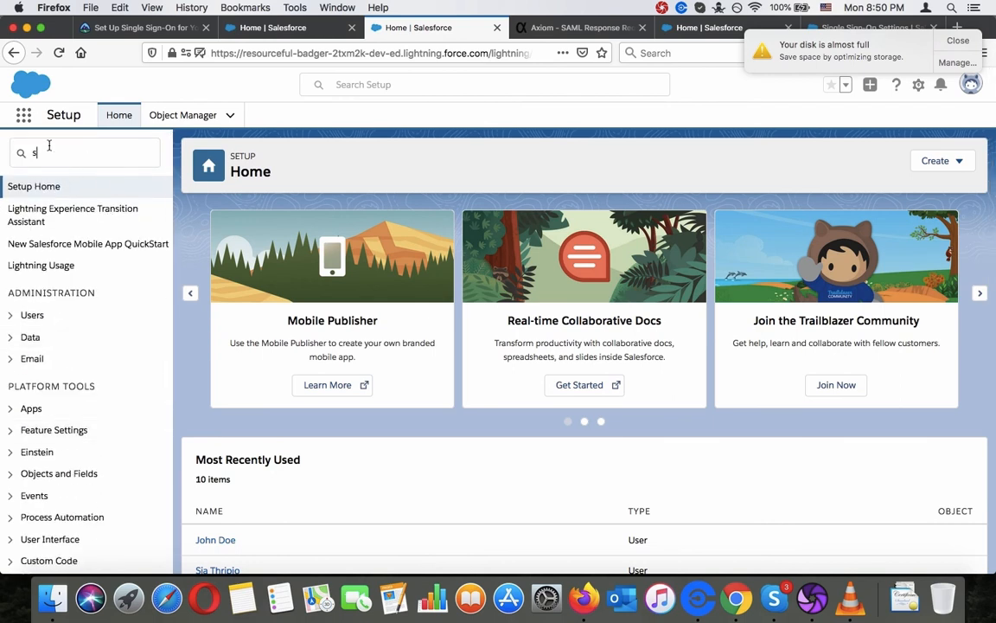
pyautogui.write('ingle')
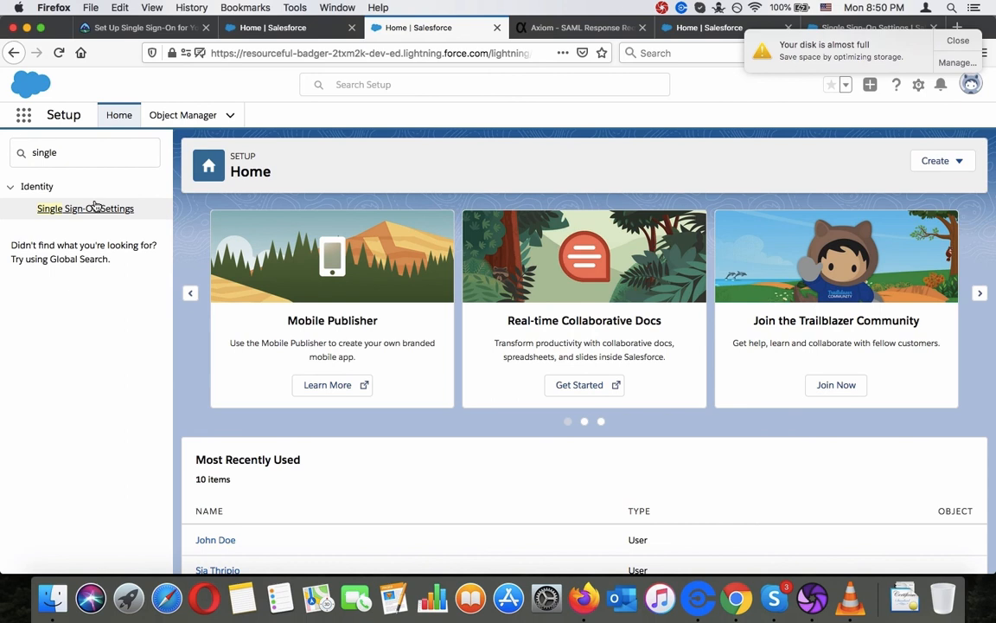
pyautogui.click(91, 211)
pyautogui.click(85, 210)
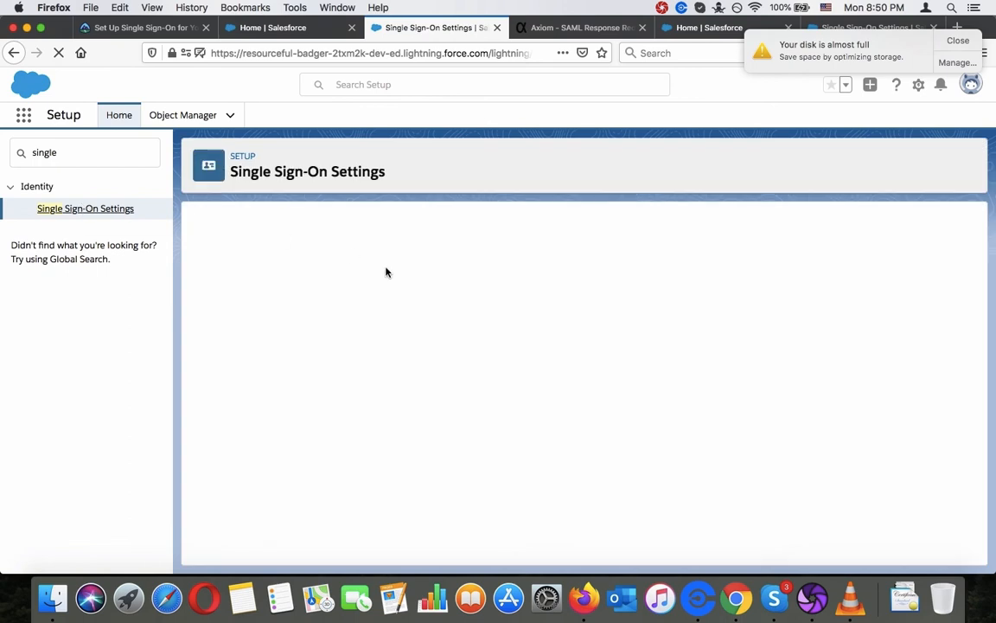
pyautogui.click(957, 43)
pyautogui.click(918, 85)
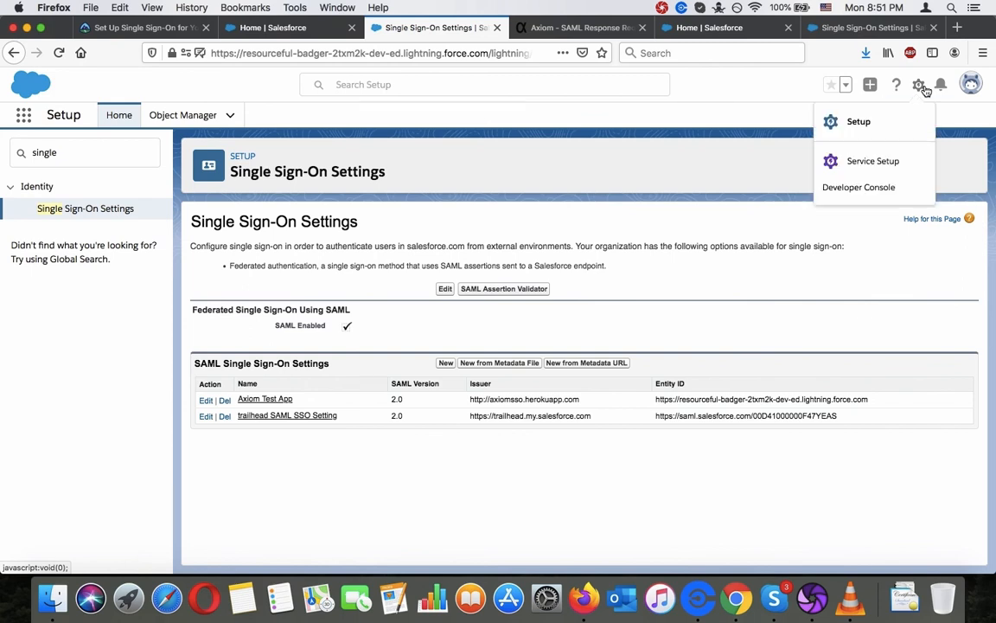
pyautogui.click(133, 29)
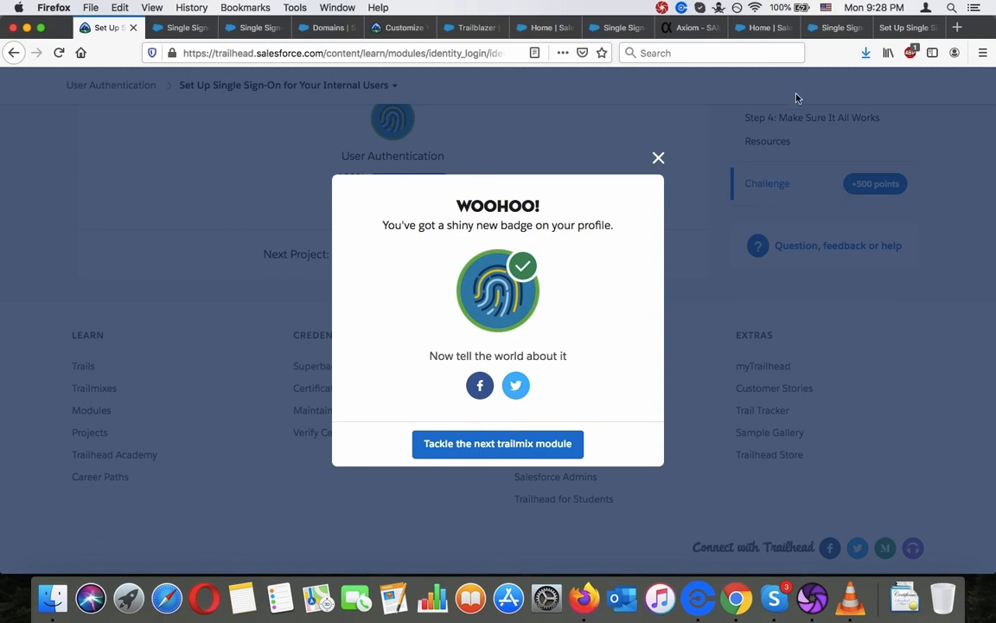
# Read the developer forum replies about linking a new Developer Edition org instead of a playground, and return to the Trailhead unit.
pyautogui.click(910, 29)
pyautogui.scroll(10, 653, 207)
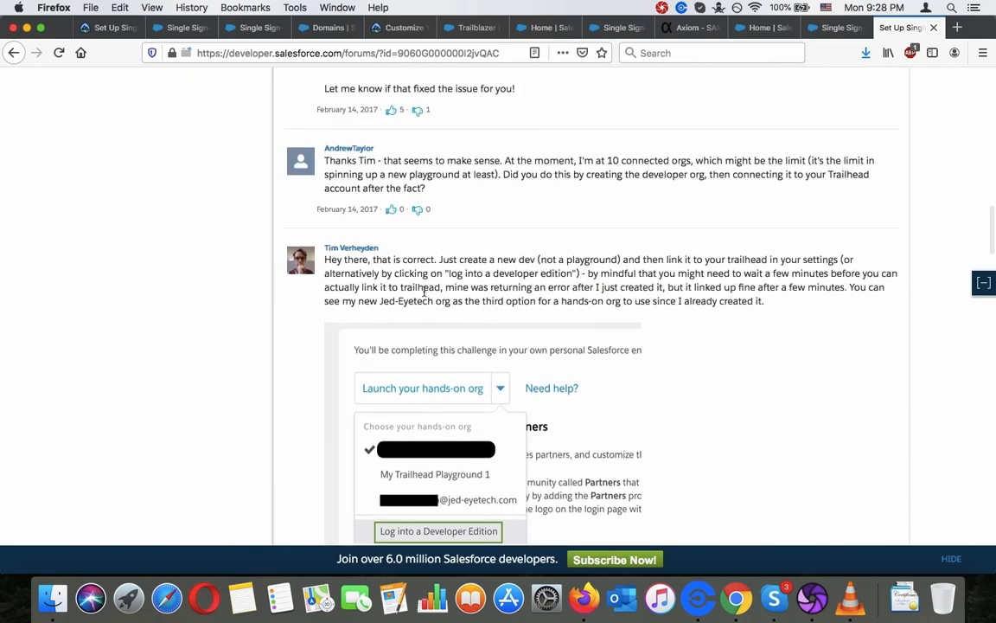
pyautogui.tripleClick(469, 272)
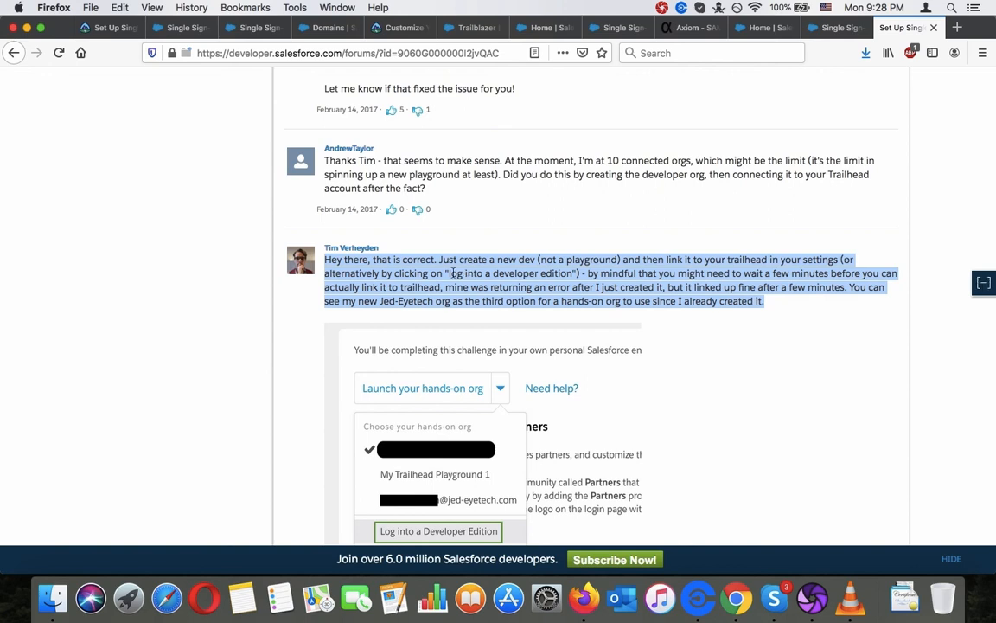
pyautogui.click(453, 273)
pyautogui.scroll(4, 453, 273)
pyautogui.scroll(-7, 452, 273)
pyautogui.scroll(3, 453, 273)
pyautogui.scroll(-3, 453, 277)
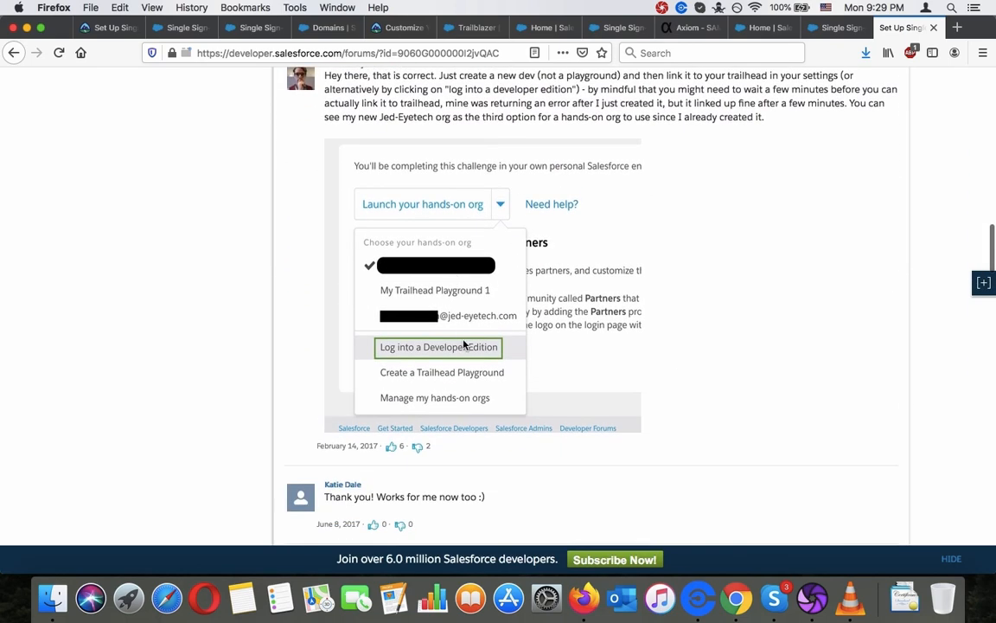
pyautogui.scroll(2, 720, 344)
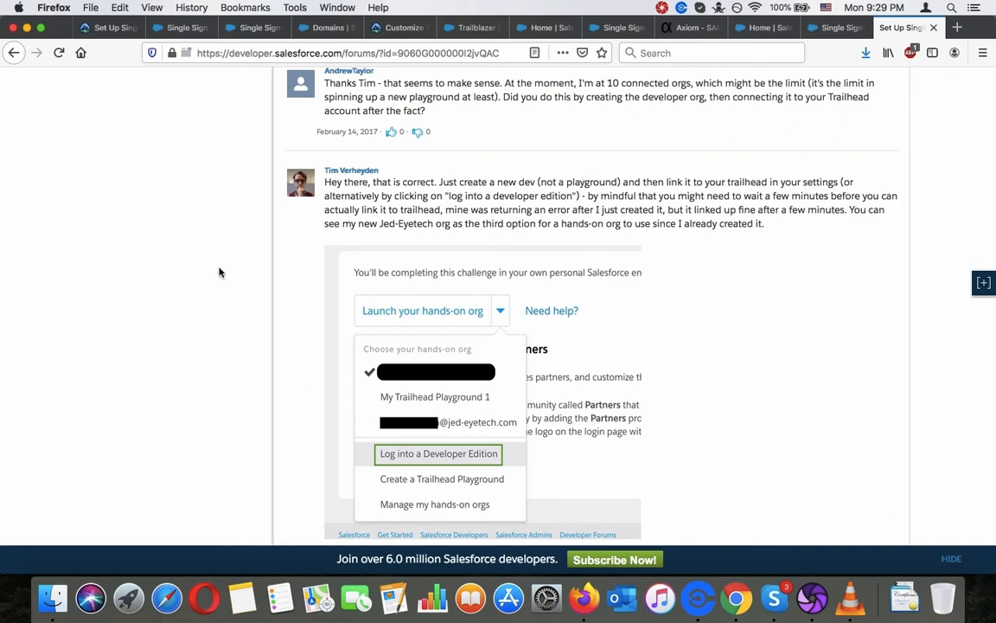
pyautogui.click(99, 27)
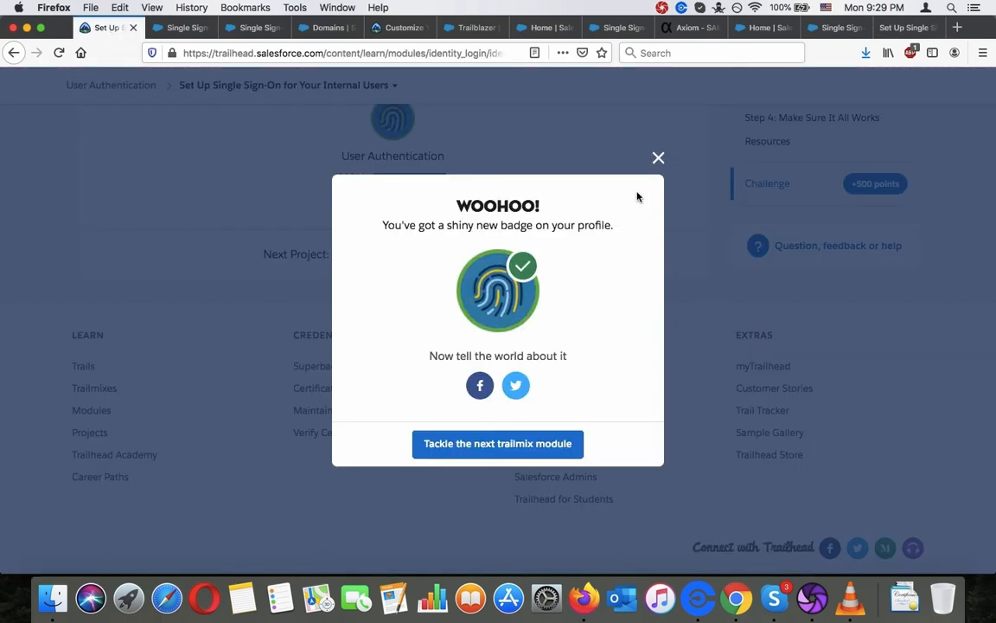